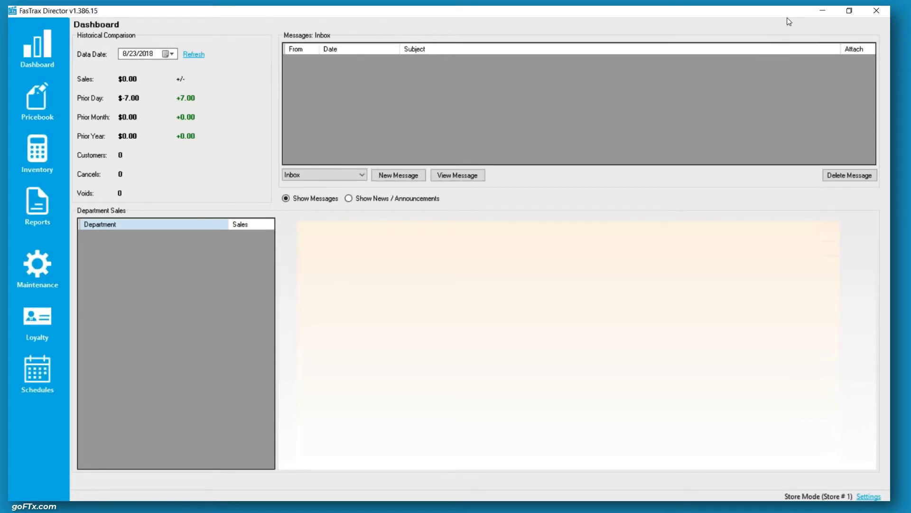
Open the Pricebook's System Discounts and check the available discount types, keeping $ Off Each Item
left_click(308, 15)
left_click(38, 107)
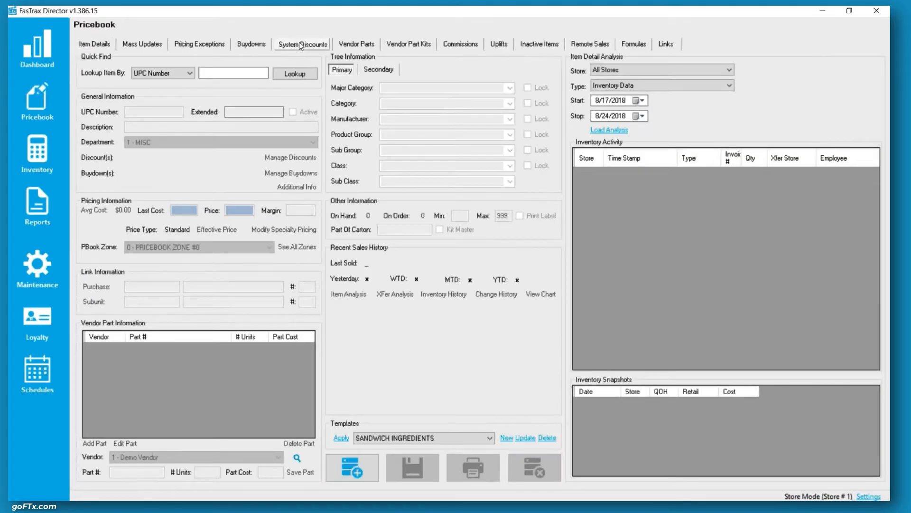
left_click(300, 44)
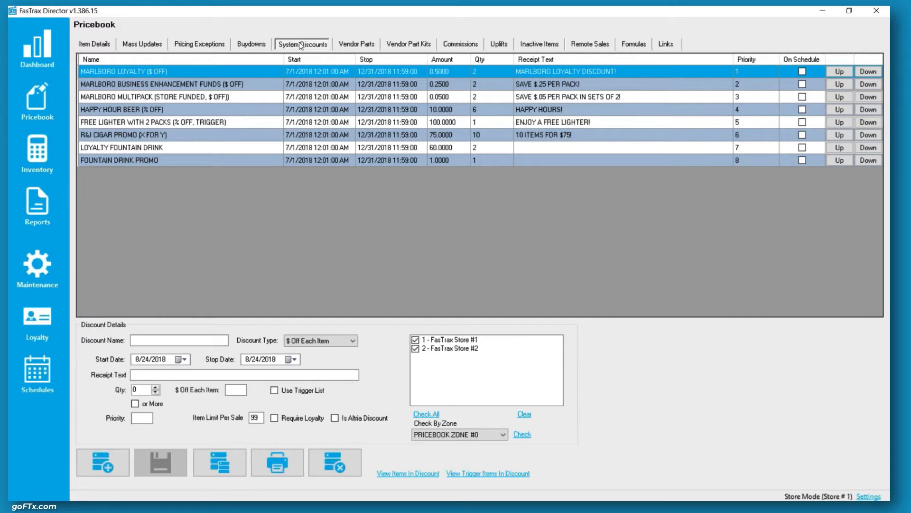
left_click(352, 341)
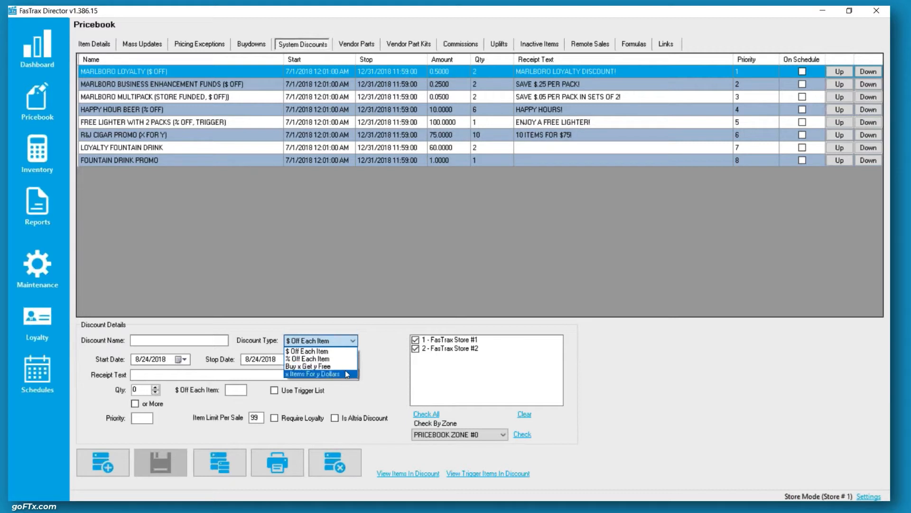
left_click(309, 351)
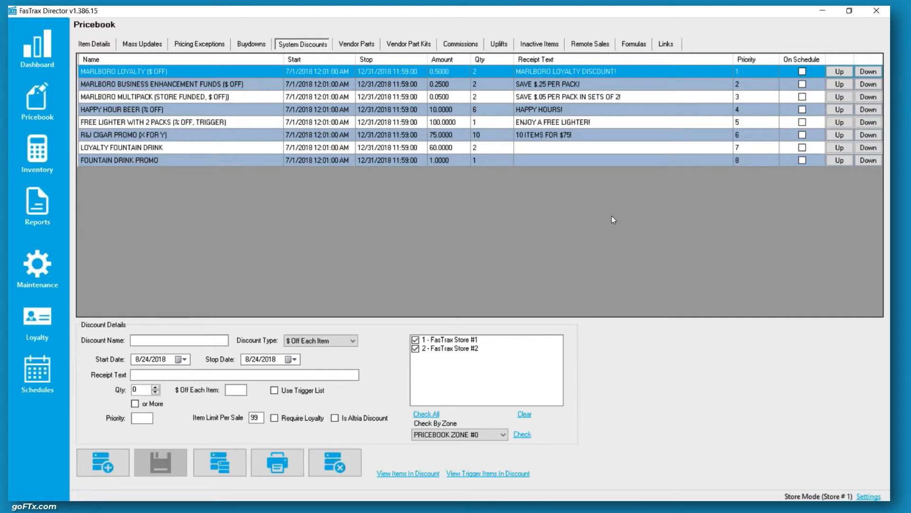
Compare the details of the Marlboro Loyalty and Marlboro Business Enhancement Funds discounts, including the priority setting
left_click(745, 73)
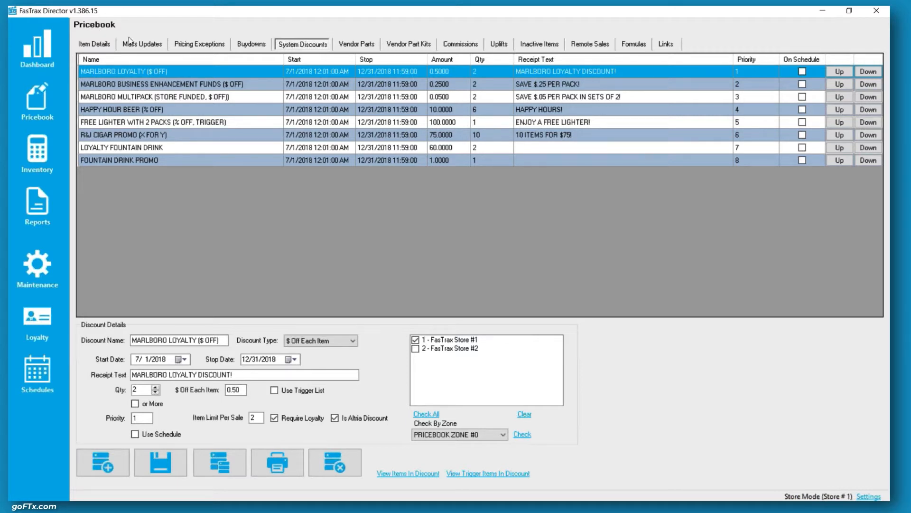
left_click(146, 83)
left_click(147, 75)
left_click(147, 82)
left_click(145, 74)
left_click(167, 85)
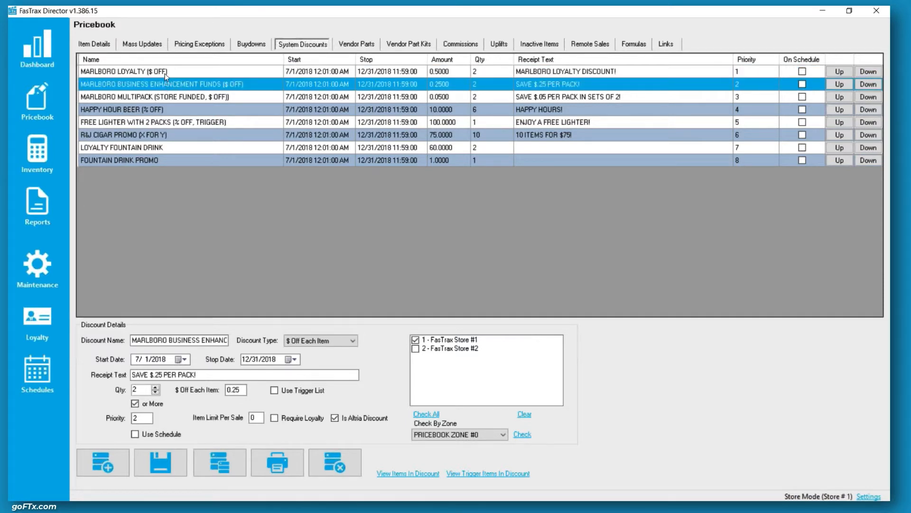
left_click(164, 73)
left_click(170, 87)
left_click(166, 74)
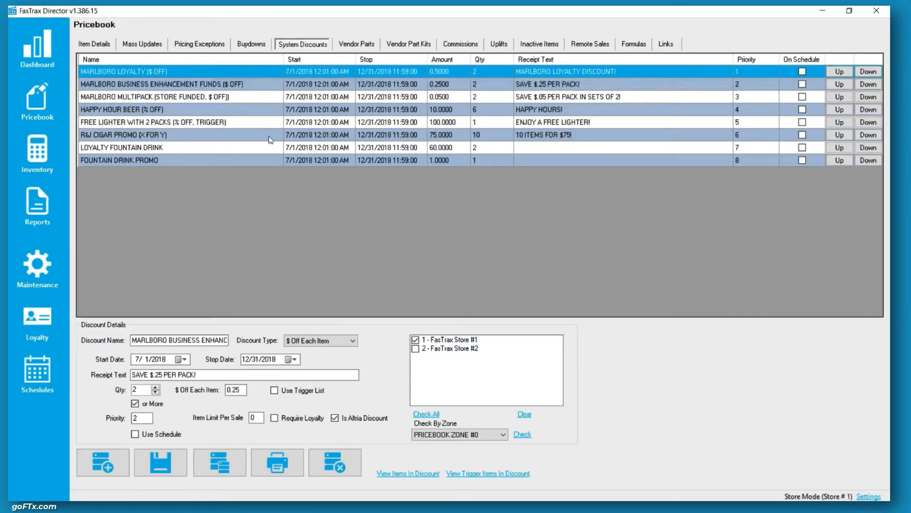
left_click(146, 71)
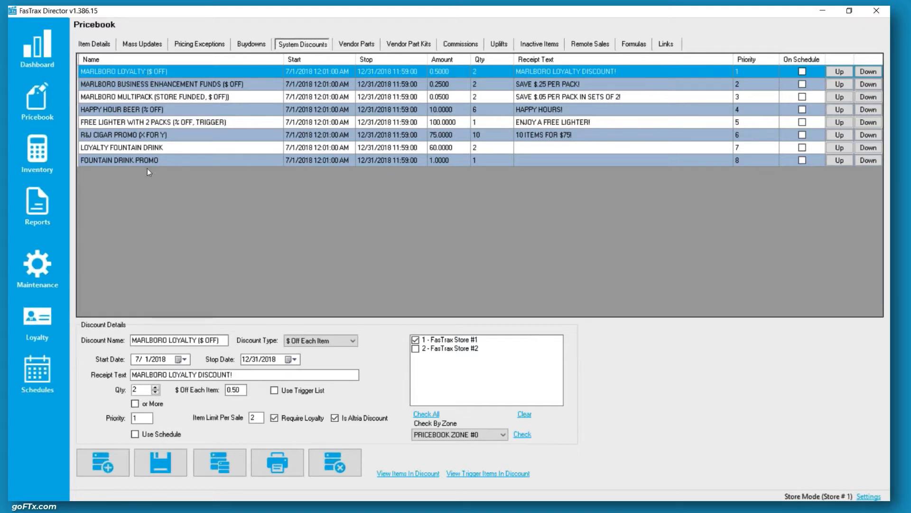
double_click(140, 418)
Start a new discount named Example and choose the discount type Buy x Get y Free
left_click(108, 460)
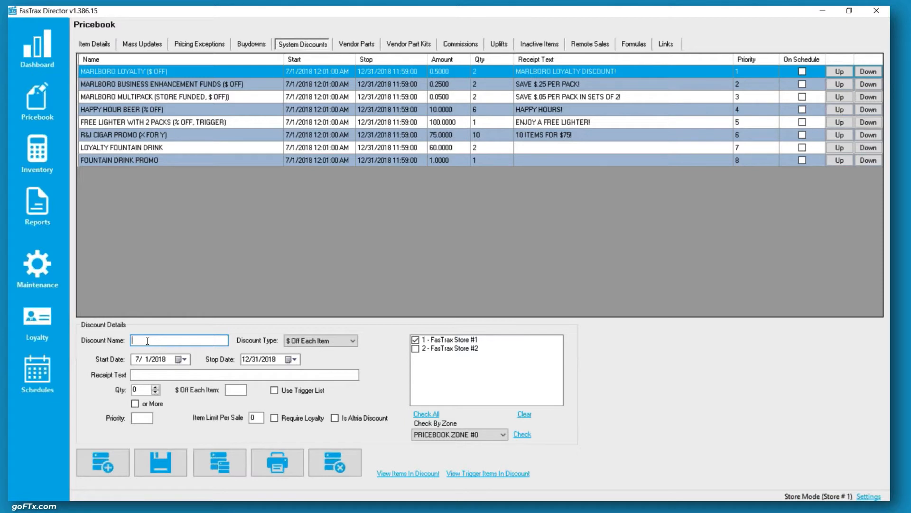
type("Example")
left_click_drag(176, 341, 118, 348)
left_click(150, 375)
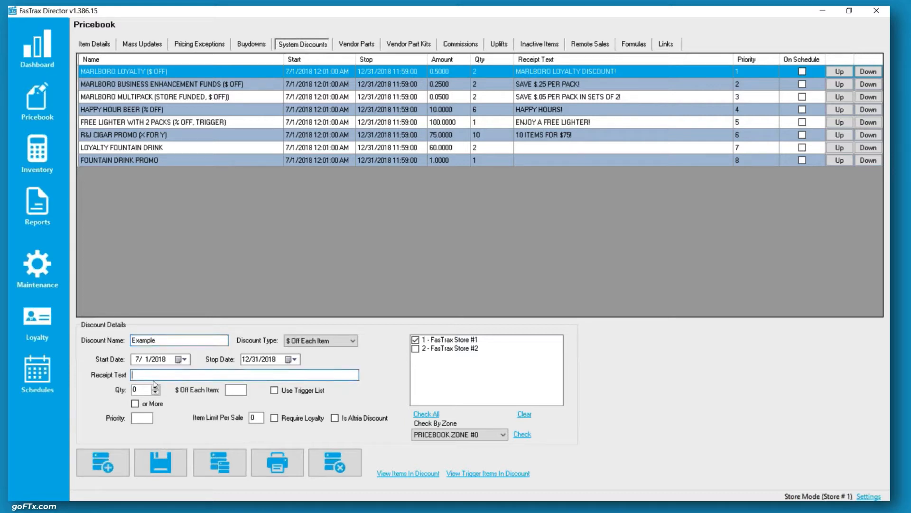
left_click(321, 338)
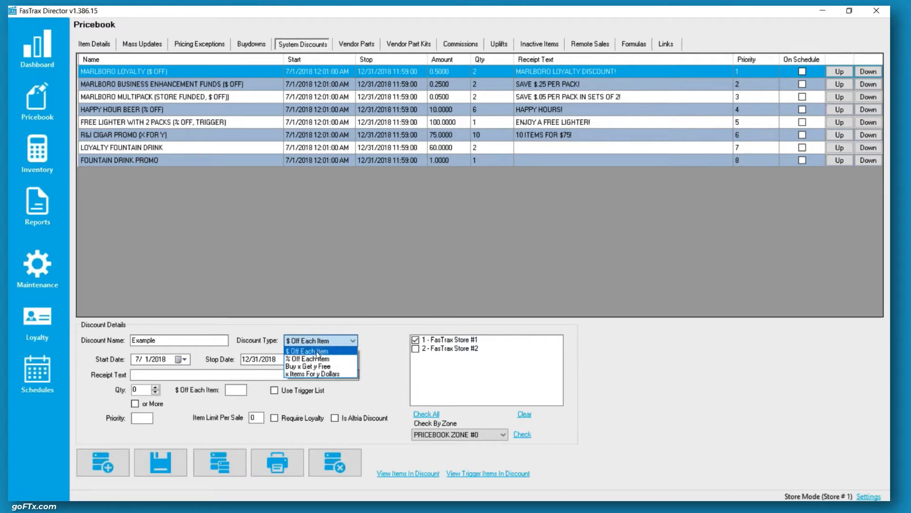
left_click(327, 366)
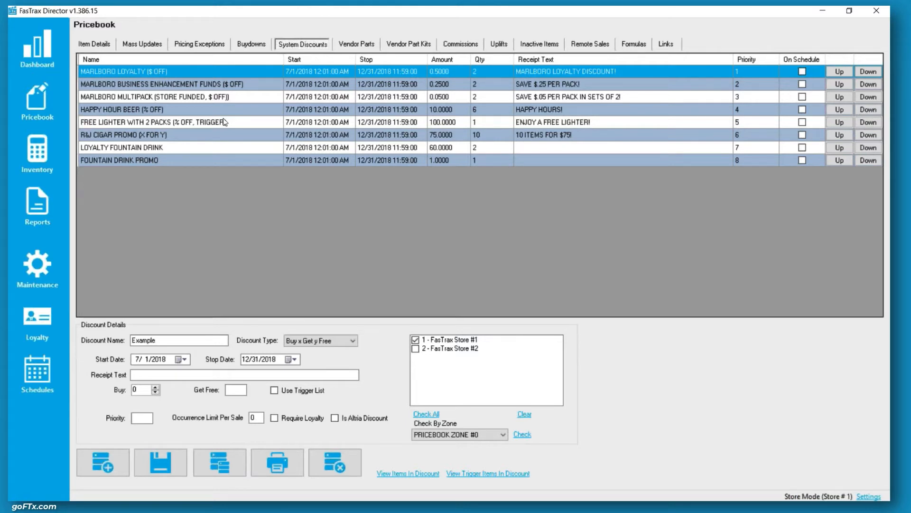
Examine the receipt text, quantity and percentage off each item of the Happy Hour Beer discount
left_click(155, 113)
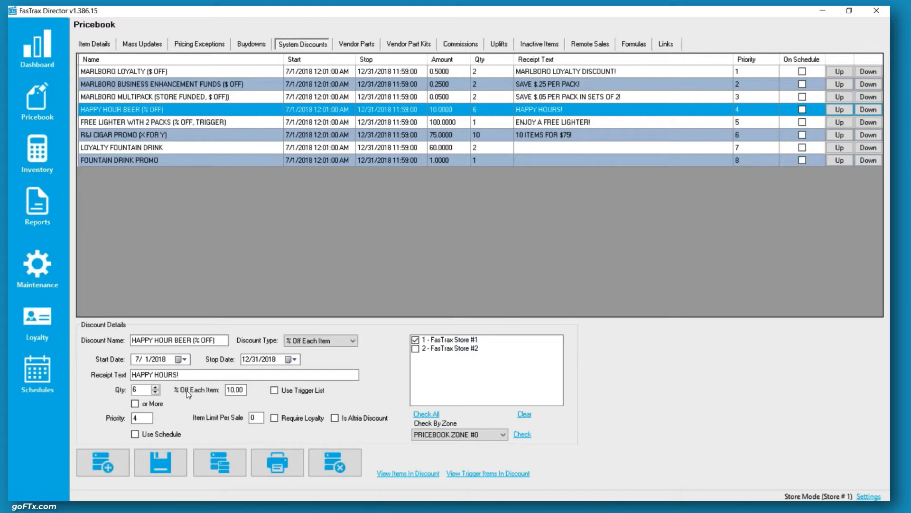
left_click(189, 373)
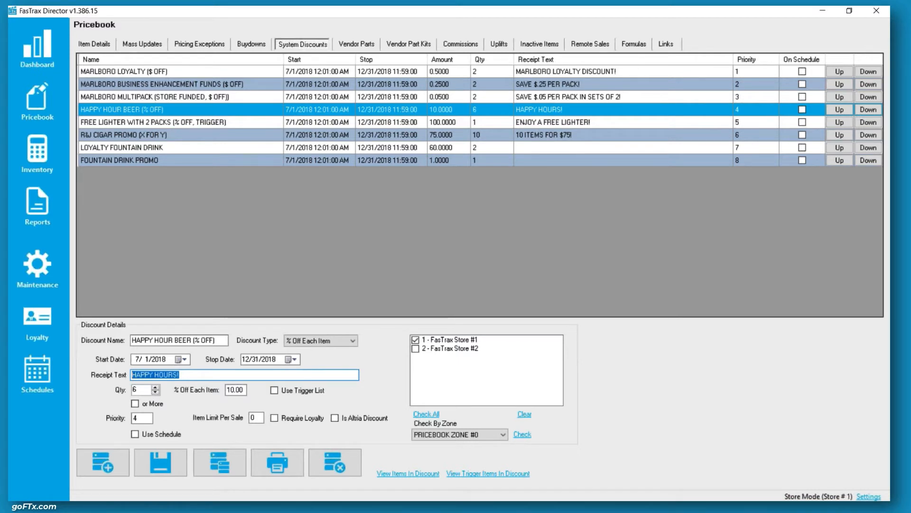
left_click(147, 391)
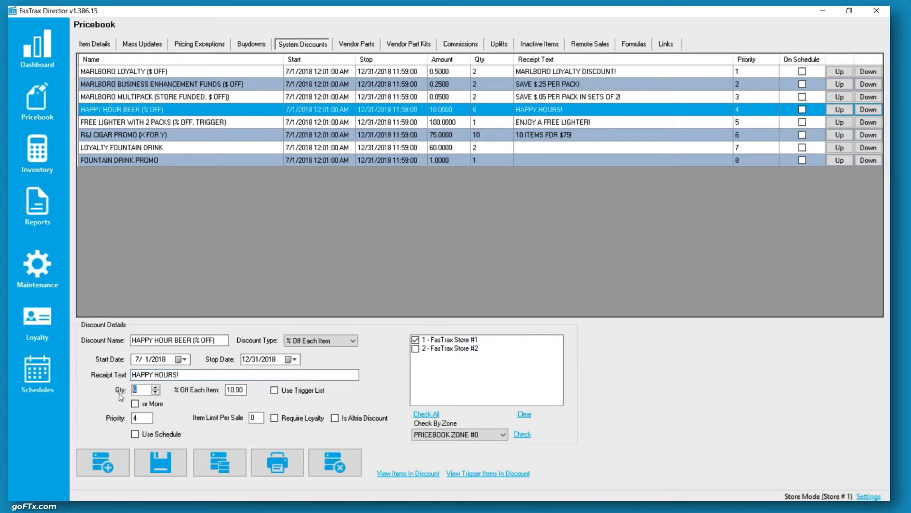
left_click_drag(143, 390, 132, 390)
left_click(137, 390)
double_click(137, 390)
left_click_drag(243, 389, 223, 390)
left_click_drag(244, 390, 221, 393)
left_click(244, 390)
left_click_drag(245, 390, 220, 393)
left_click(241, 393)
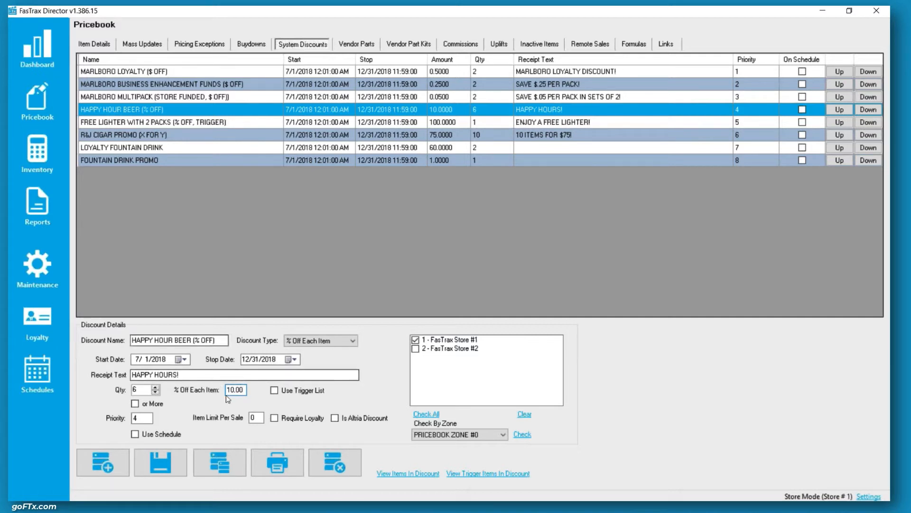
Compare the dollar-off amount of the Marlboro Loyalty discount with the quantity rule of Happy Hour Beer
left_click(138, 76)
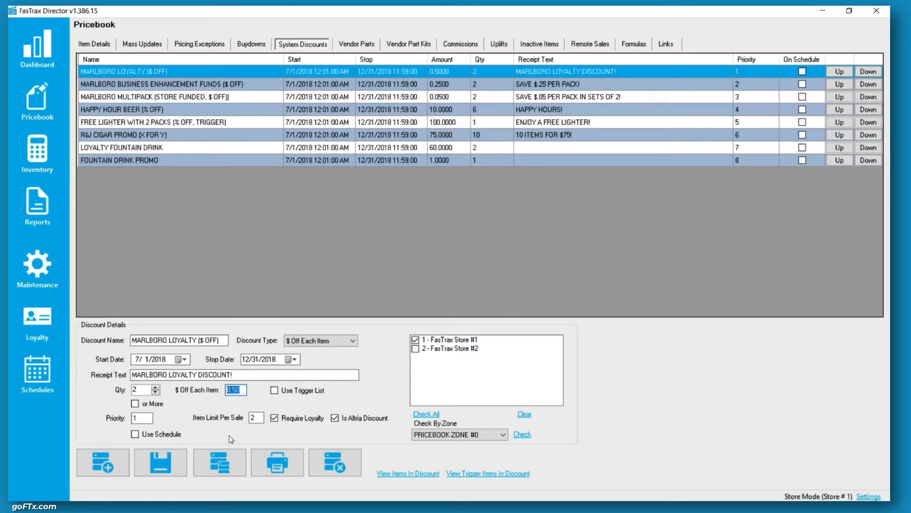
left_click(131, 113)
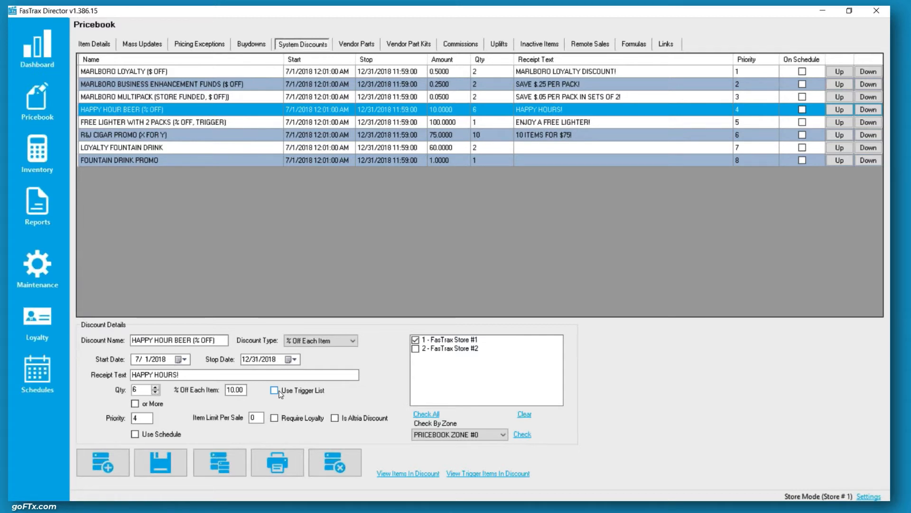
double_click(139, 390)
left_click(138, 391)
Examine the Free Lighter With 2 Packs discount, toggling its trigger list off and on and checking the trigger quantity, quantity and percentage
left_click(165, 123)
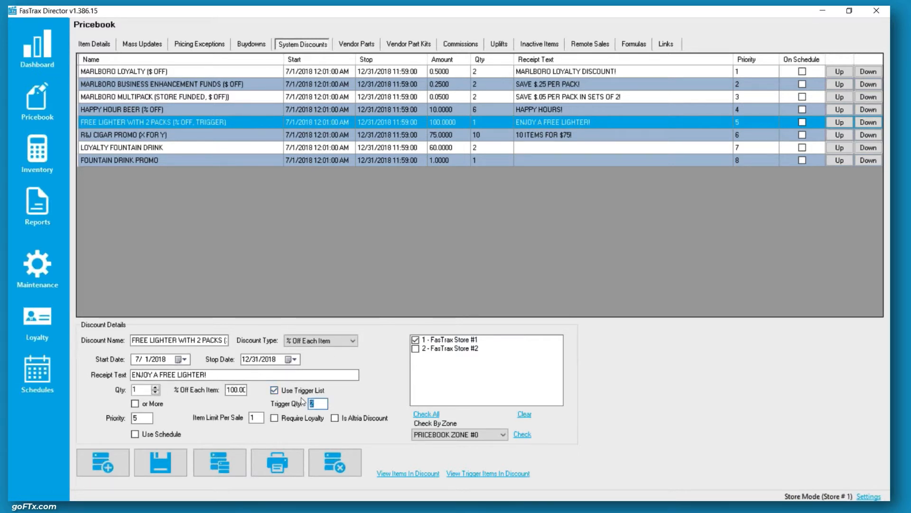
left_click(281, 391)
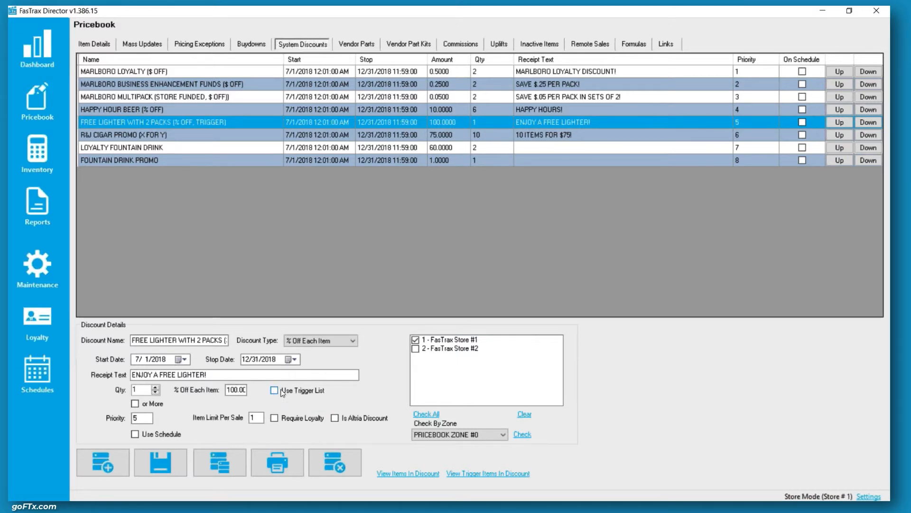
left_click(281, 391)
left_click_drag(322, 404, 309, 404)
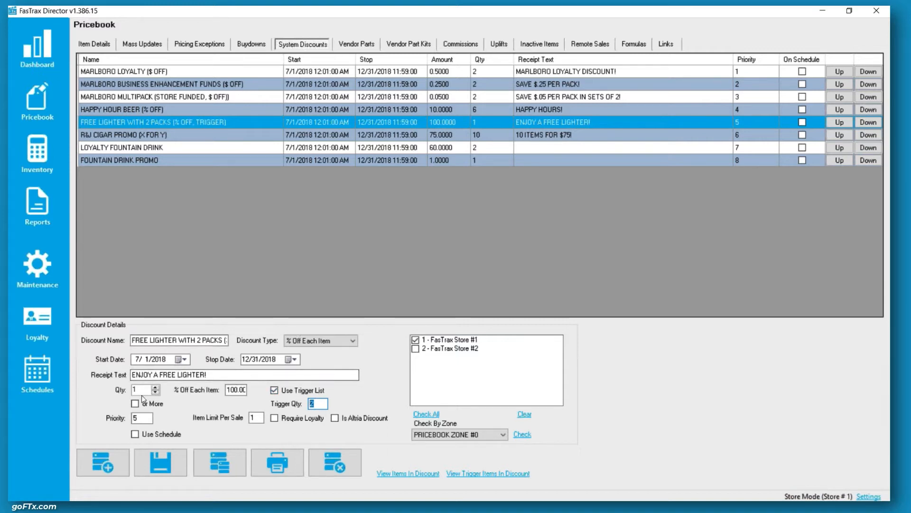
left_click_drag(142, 392, 121, 397)
left_click_drag(227, 390, 245, 389)
View the discounted items and the trigger items of the Free Lighter With 2 Packs discount
left_click(424, 475)
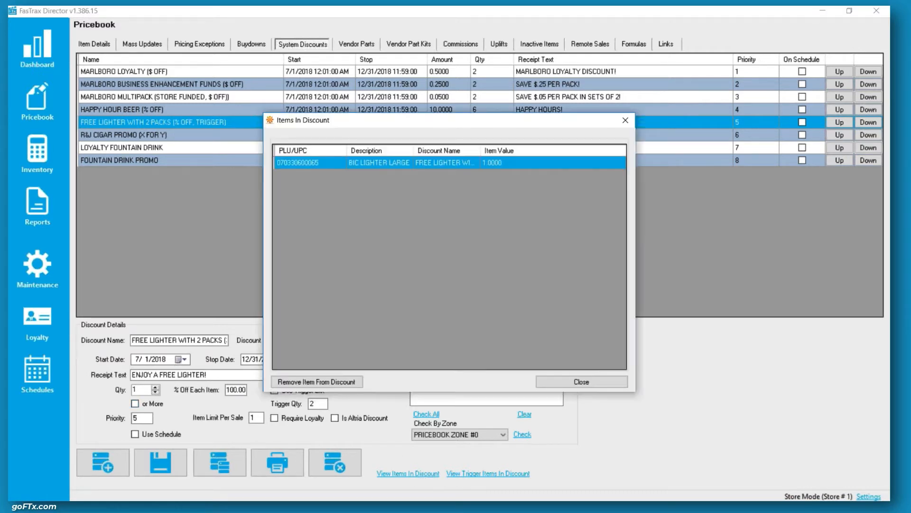
left_click(624, 122)
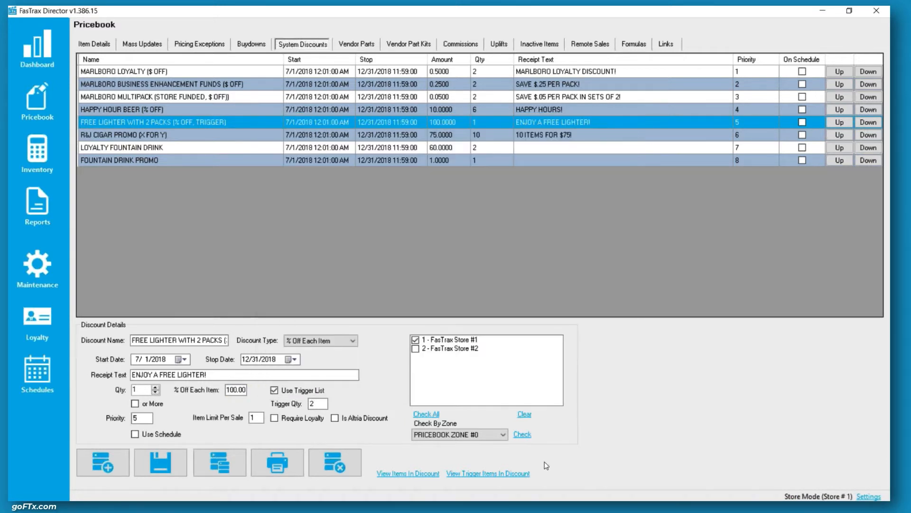
left_click(494, 473)
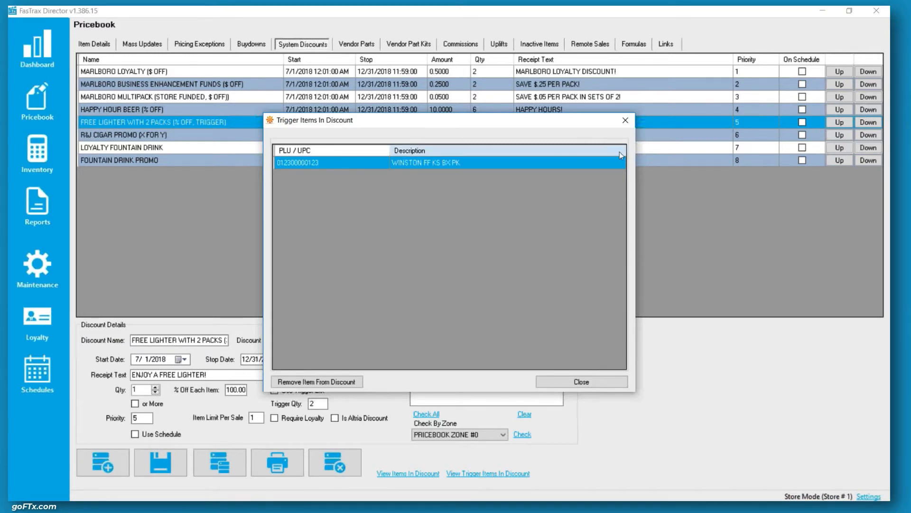
left_click(625, 120)
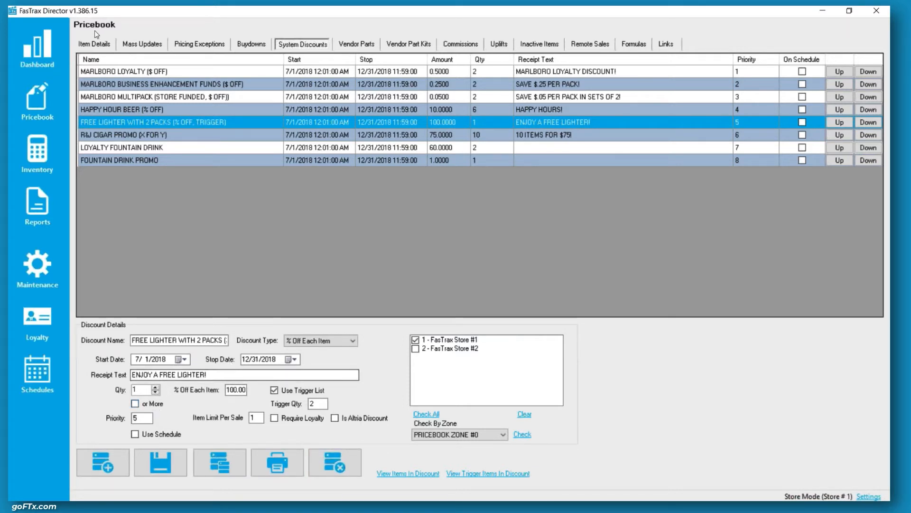
Review the Marlboro discounts and examine the quantity and "or More" option of Marlboro Business Enhancement Funds
left_click(157, 97)
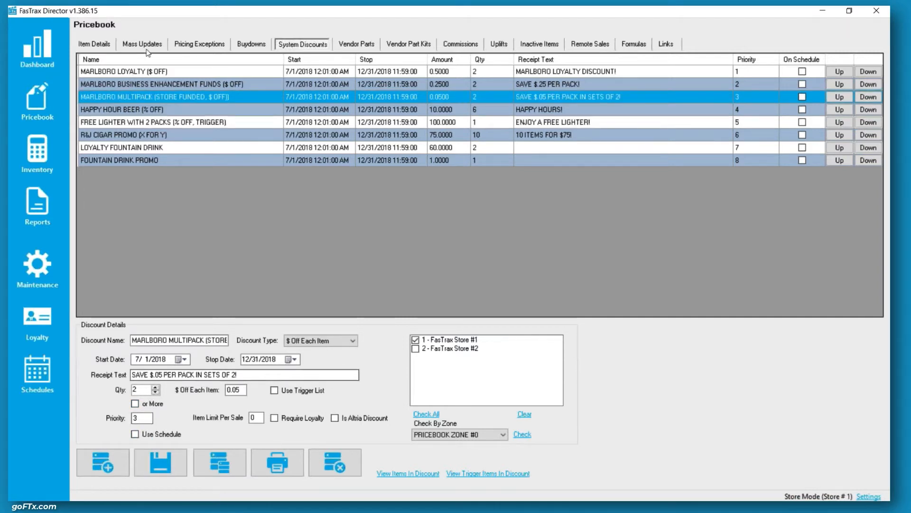
left_click(141, 72)
left_click(139, 82)
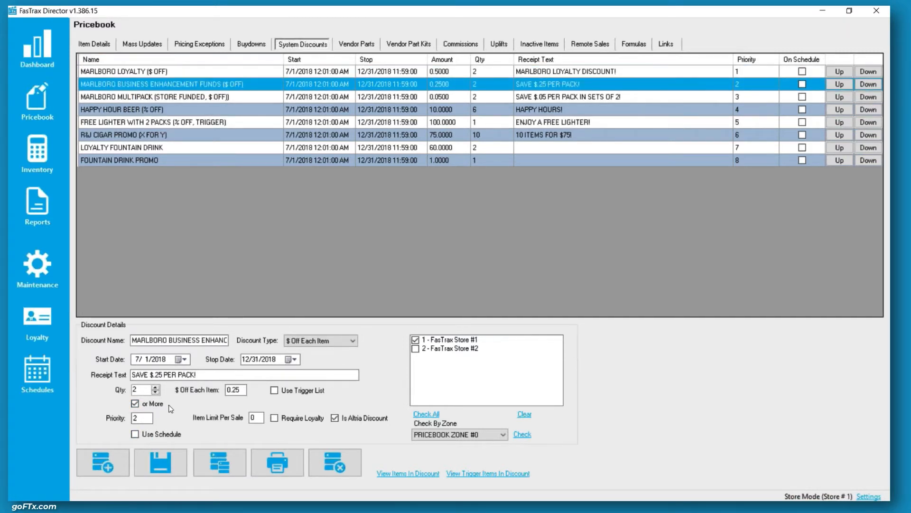
double_click(144, 388)
key("Tab")
key("shift+Tab")
key("Tab")
key("shift+Tab")
key("Tab")
Examine the quantity, dollar-off amount, priority and item limit of the Marlboro Multipack discount
left_click(165, 98)
double_click(135, 389)
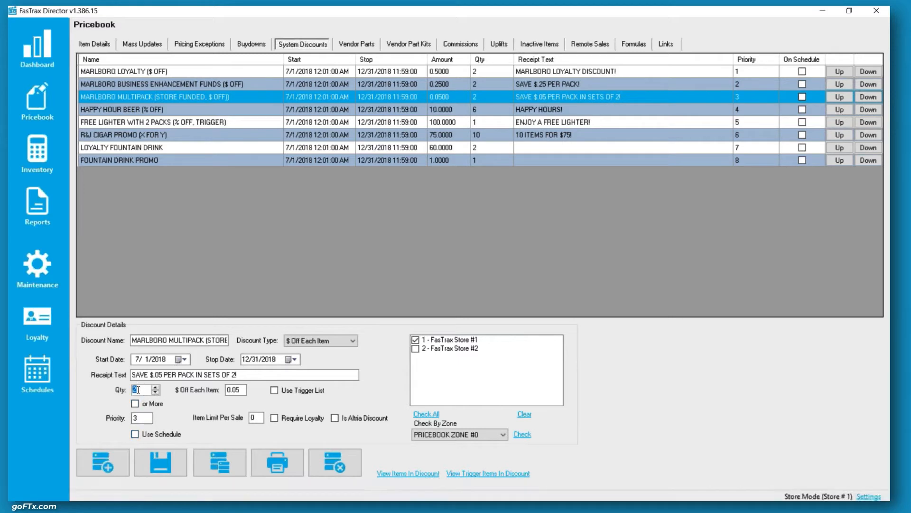
double_click(240, 390)
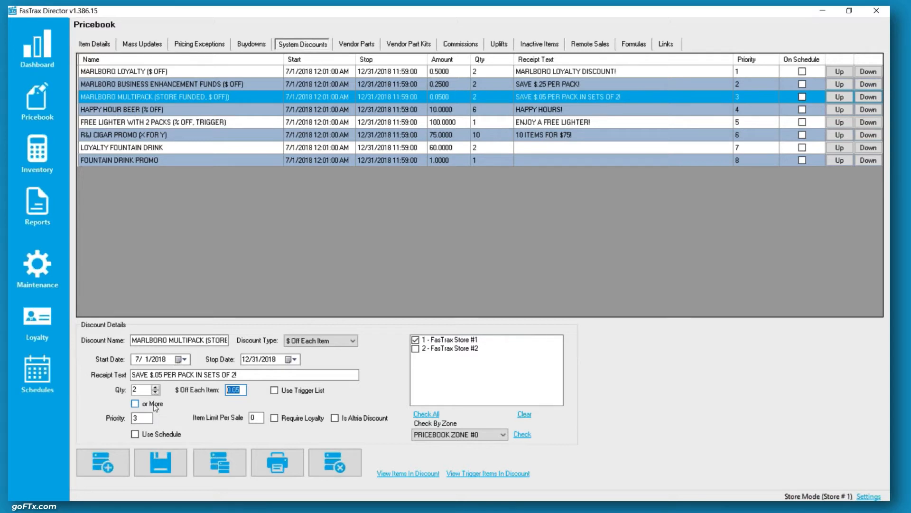
left_click(142, 392)
left_click(143, 418)
left_click(254, 417)
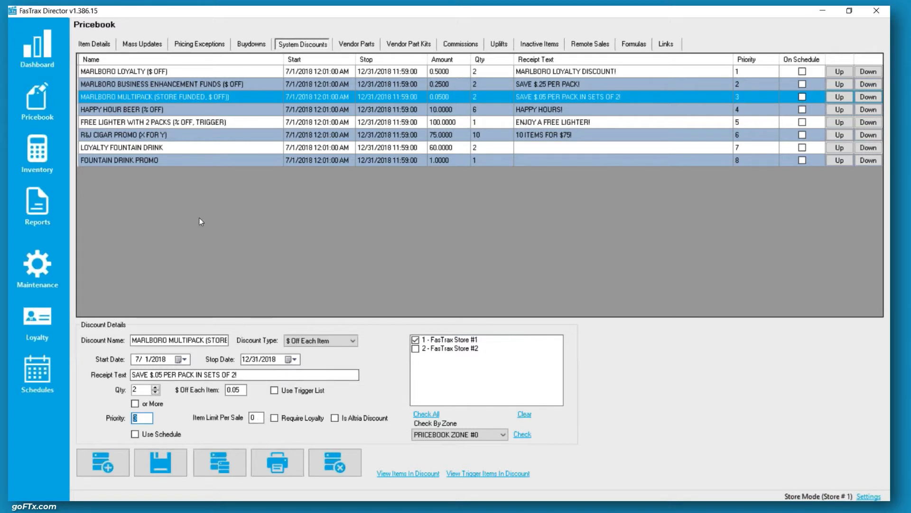
Check the dollar-off amount of the Marlboro Loyalty discount and set its item limit per sale to 2
left_click(143, 74)
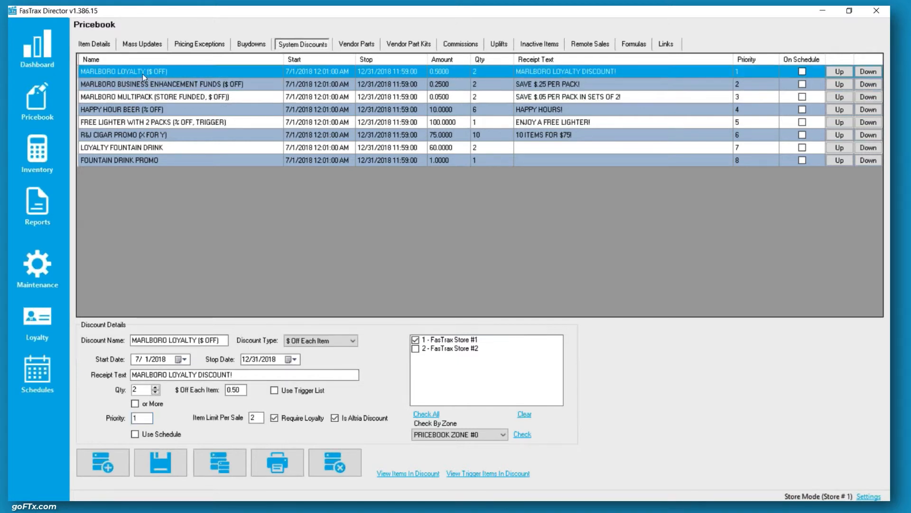
double_click(254, 418)
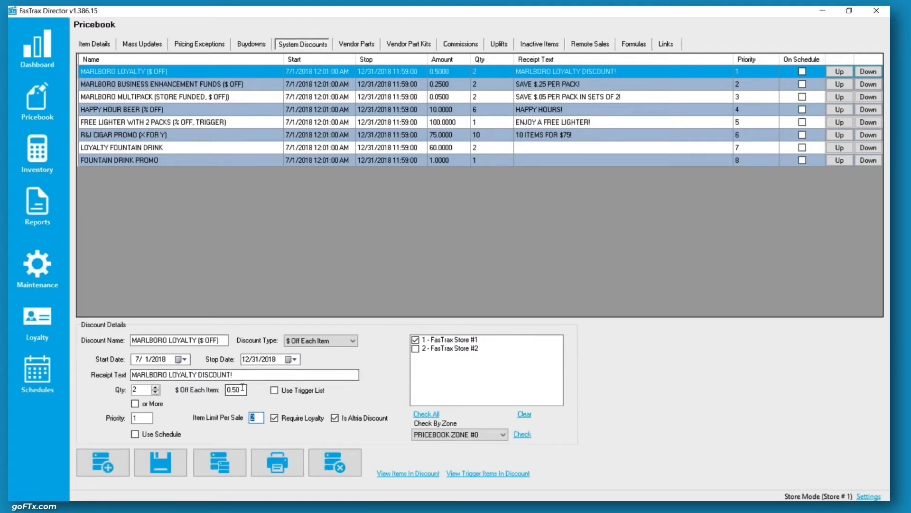
left_click_drag(243, 390, 218, 394)
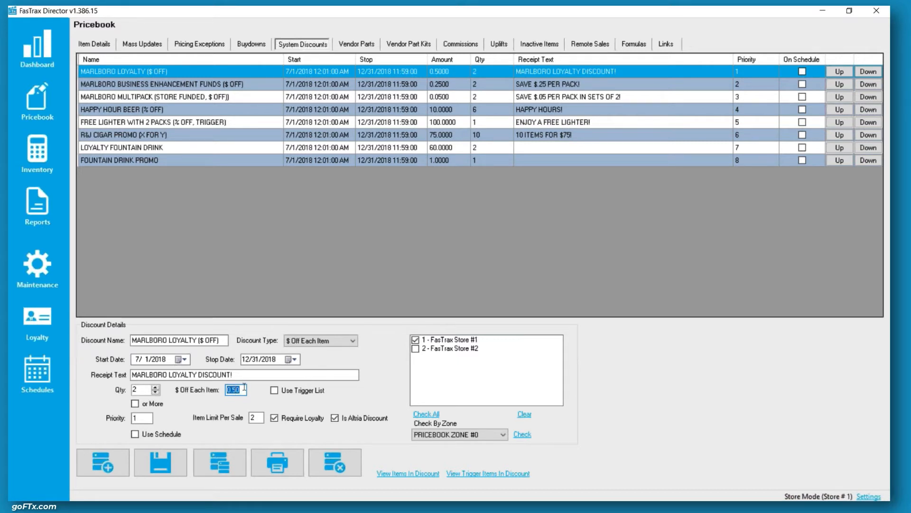
double_click(257, 418)
type("02")
key("Left")
key("BackSpace")
Enable a schedule for the Marlboro Loyalty discount and make Monday, Tuesday and Wednesday available from 12:00:00 PM
left_click(162, 435)
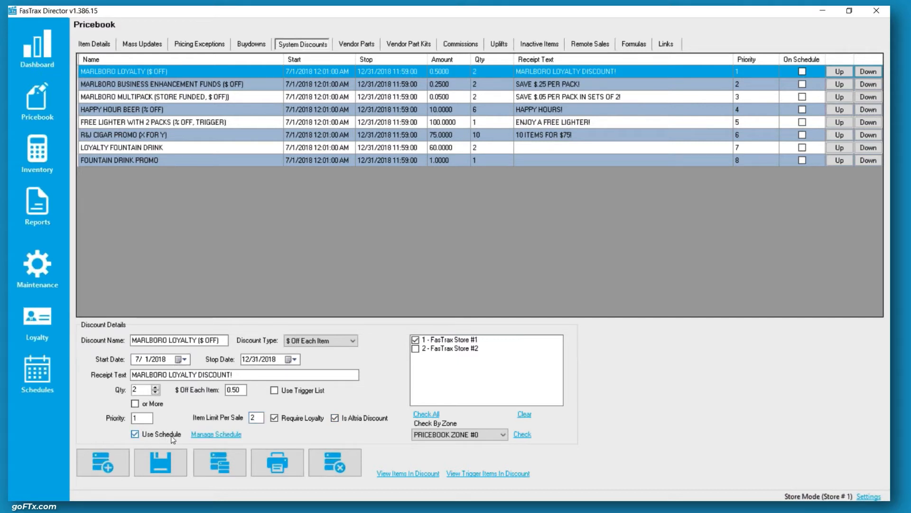
left_click(206, 435)
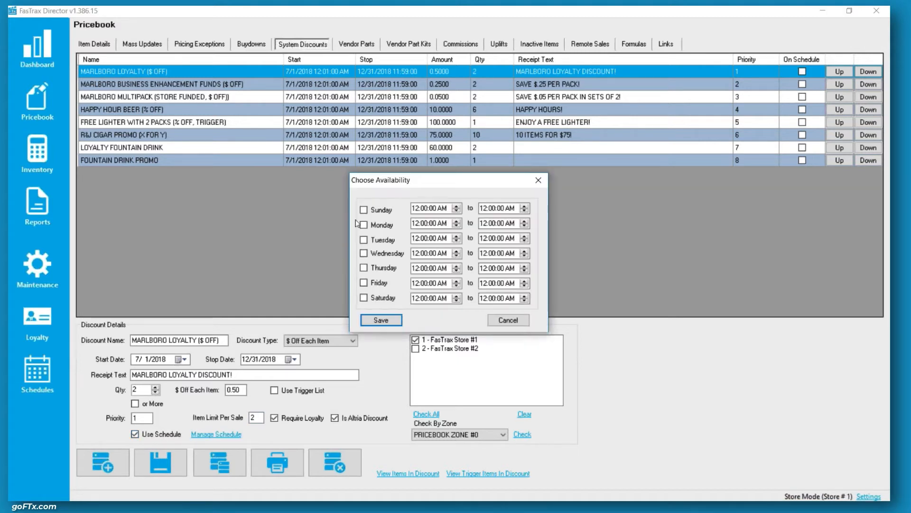
left_click(366, 225)
left_click(364, 240)
left_click(364, 253)
left_click(442, 224)
type("p")
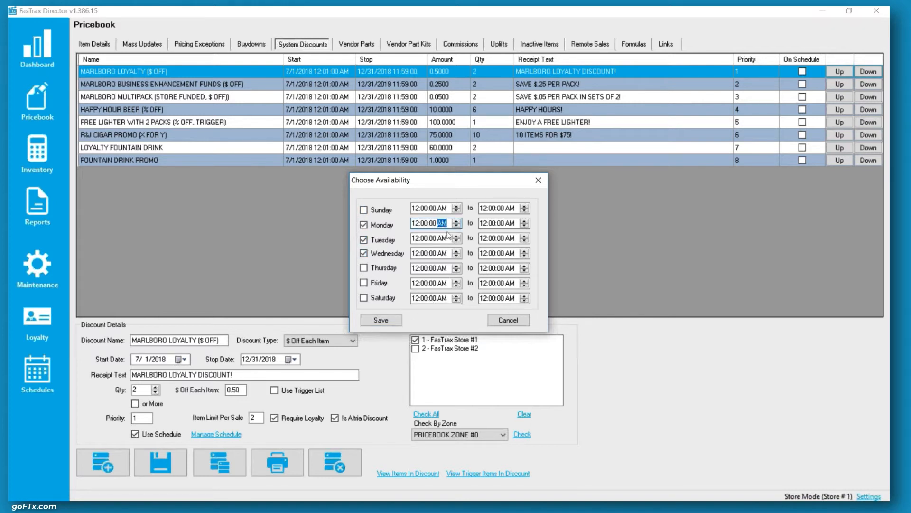
left_click(444, 239)
type("p")
left_click(443, 253)
type("p")
Set the availability end time of Monday, Tuesday and Wednesday to 2:00:00 PM
left_click(483, 223)
type("2")
key("Tab")
type("2")
key("Tab")
left_click(513, 224)
type("p")
left_click(512, 238)
type("p")
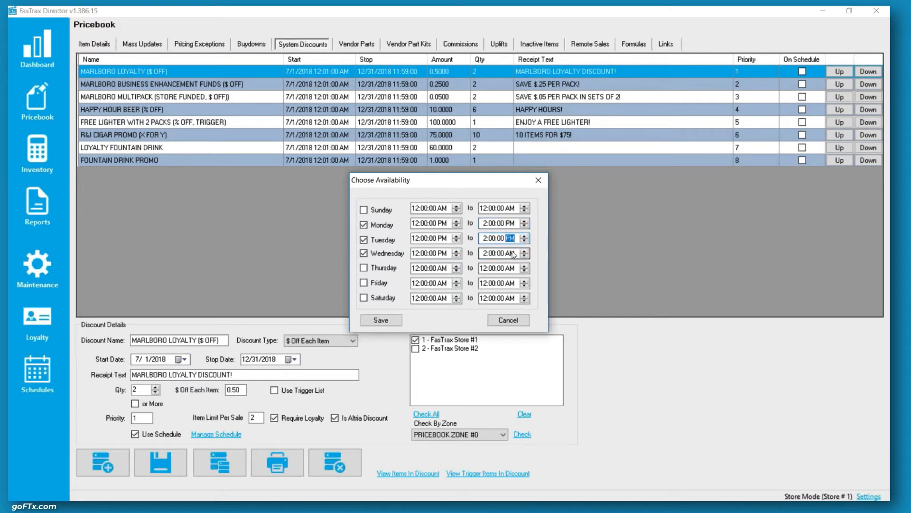
left_click(511, 254)
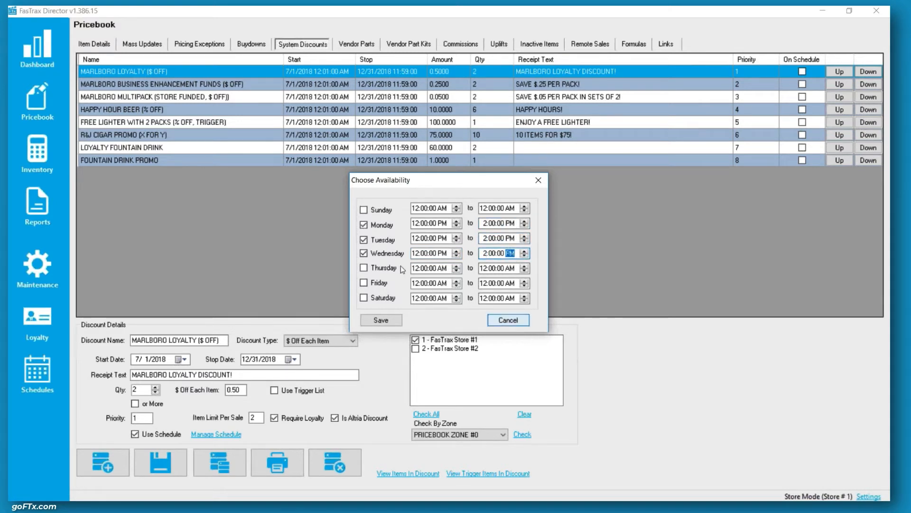
type("p")
Clear the three selected days, discard the availability changes and disable the schedule for the Marlboro Loyalty discount
left_click(363, 253)
left_click(363, 240)
left_click(363, 225)
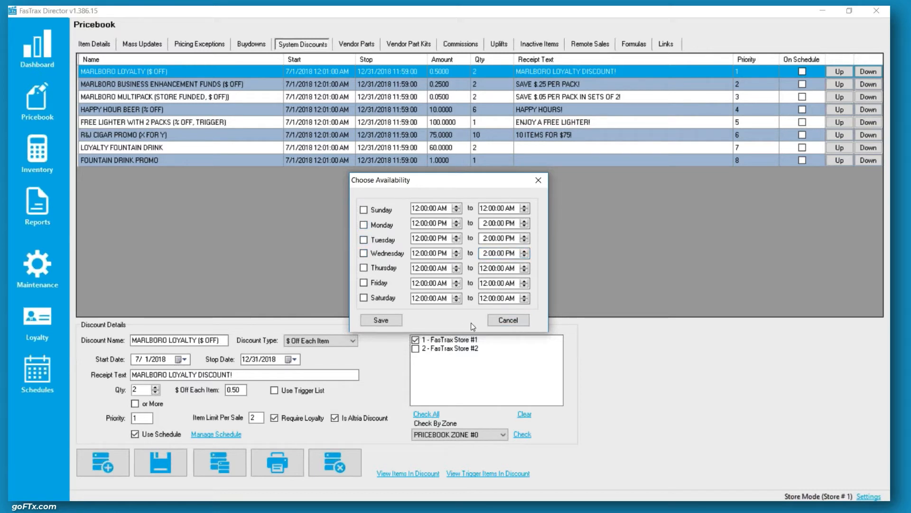
left_click(507, 320)
left_click(135, 433)
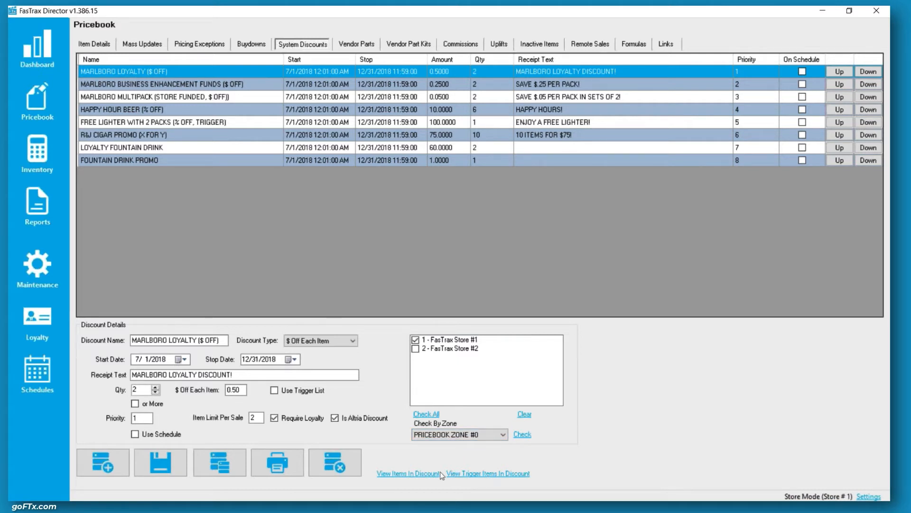
View the items in the Marlboro Loyalty discount and compare their item values against the item limit per sale
left_click(419, 473)
left_click(578, 388)
double_click(253, 417)
left_click(420, 474)
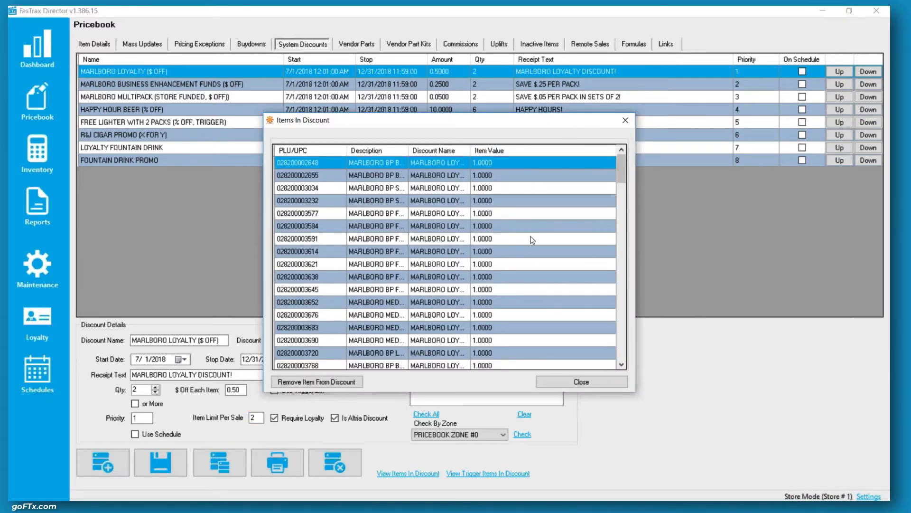
left_click_drag(624, 177, 617, 312)
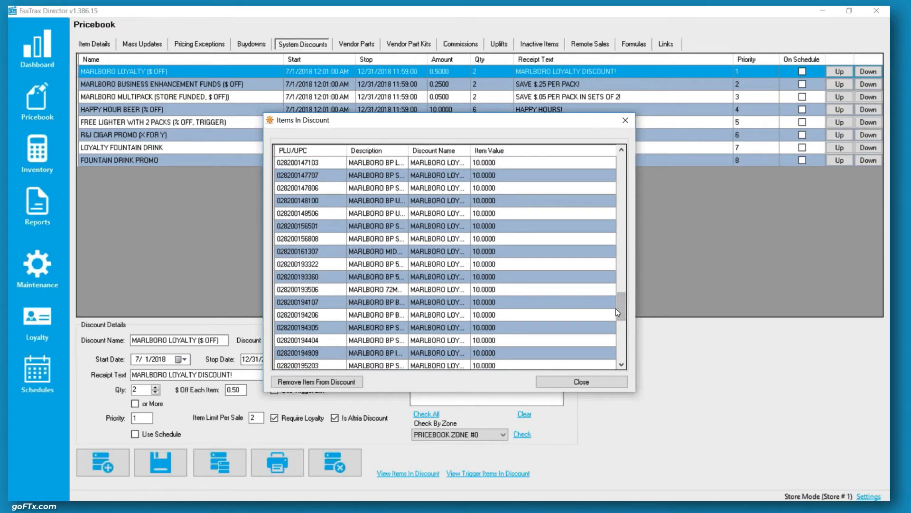
left_click(628, 122)
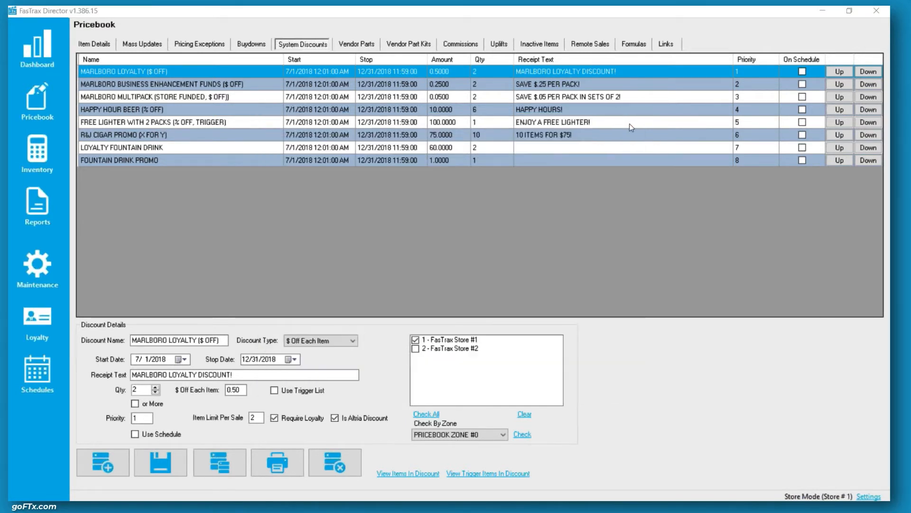
Look up items by description with "marl" and open MARLBORO BP BLEND 27 KS BX PK
left_click(100, 45)
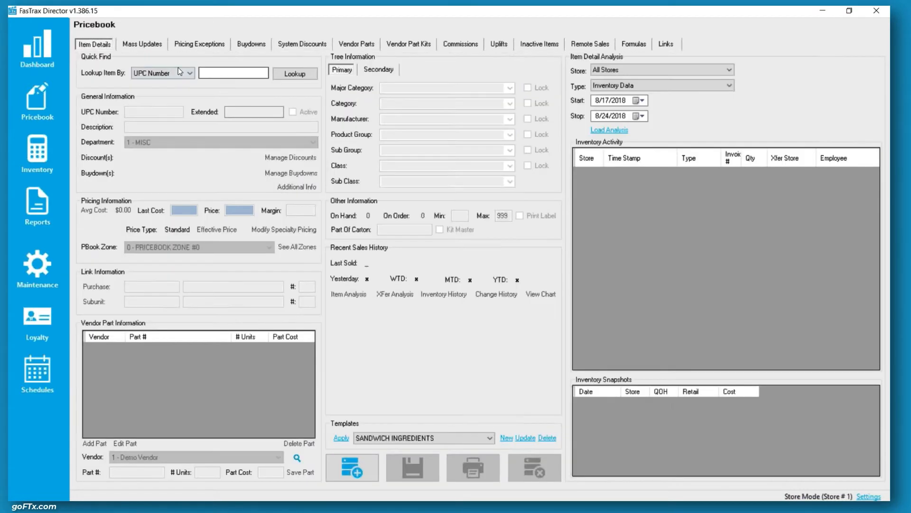
left_click(178, 73)
left_click(147, 89)
left_click(218, 73)
type("marl")
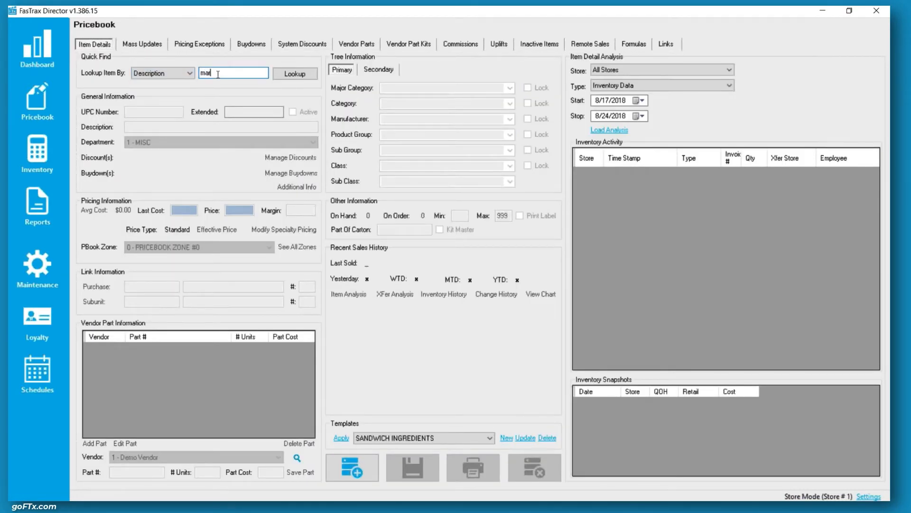
left_click(294, 73)
double_click(309, 187)
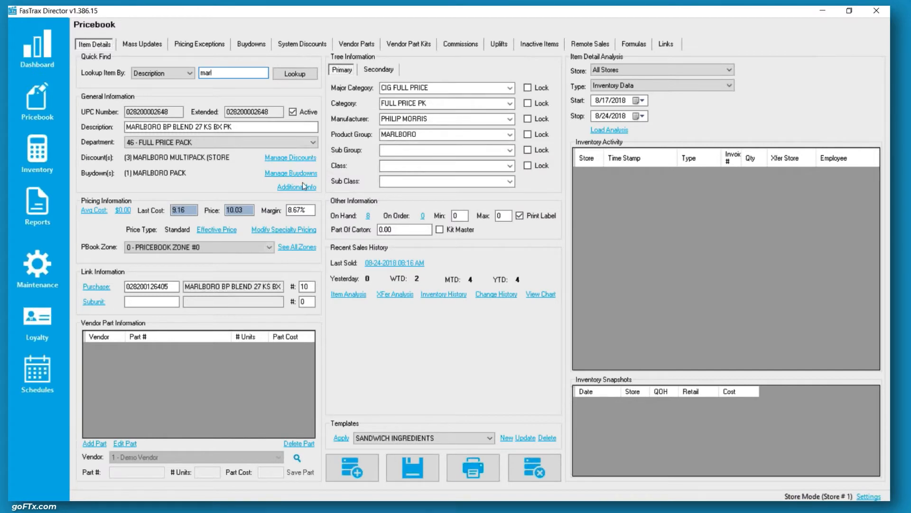
Open the discount management of the Marlboro pack and review the discounts it belongs to
left_click(287, 160)
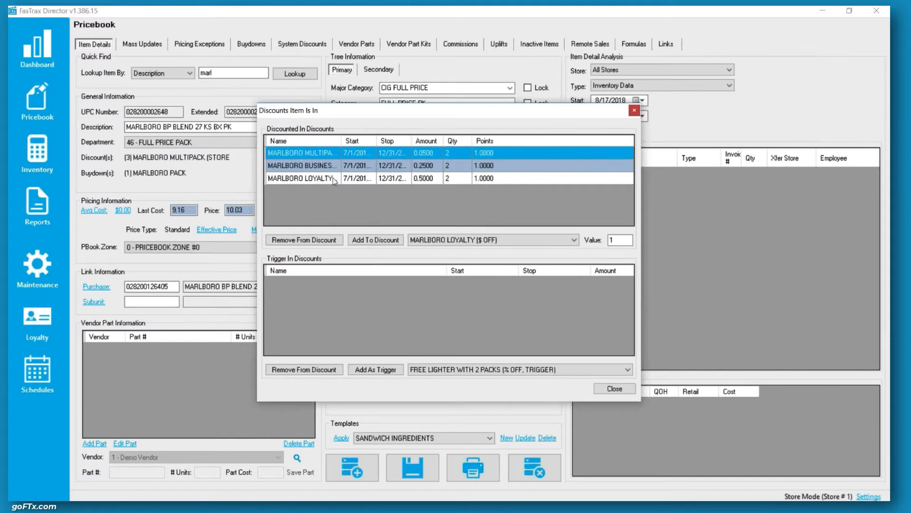
left_click(328, 166)
mouse_move(328, 167)
left_mouse_down()
mouse_move(317, 172)
mouse_move(314, 159)
left_mouse_up()
left_click(302, 175)
left_click(305, 164)
left_click(306, 157)
Examine the discounts the pack can be added to and the value setting, leaving the item's discounts as they are
left_click(471, 241)
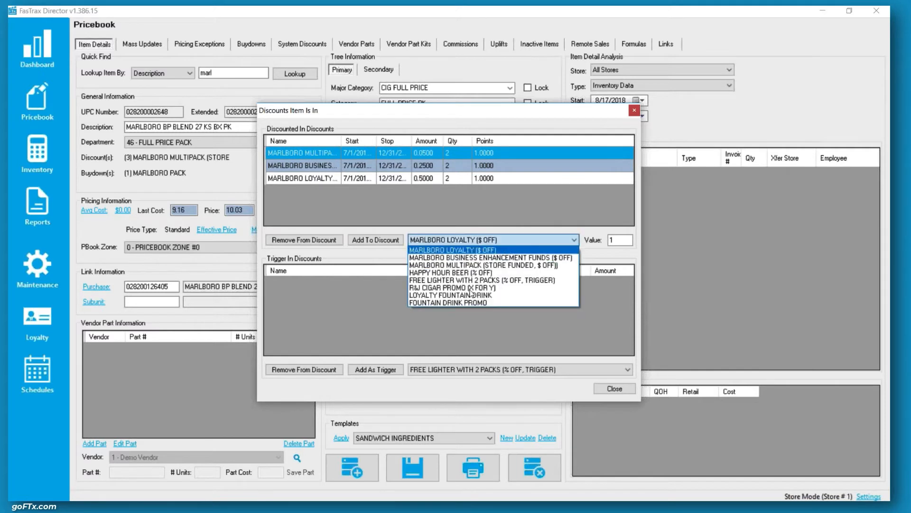
left_click(445, 227)
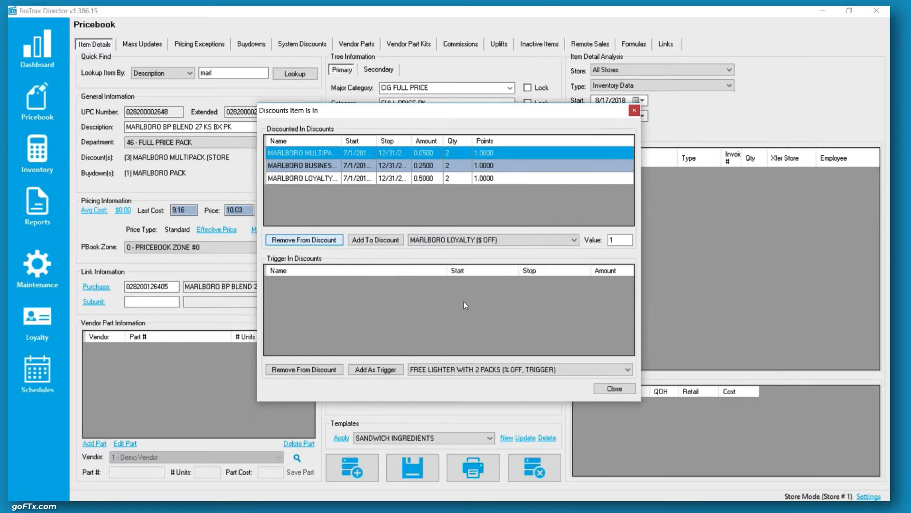
double_click(612, 241)
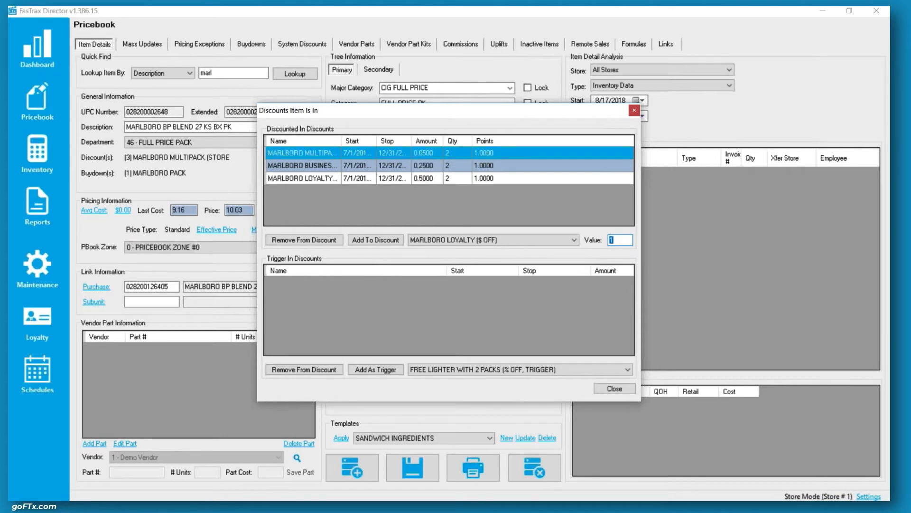
left_click(619, 241)
left_click(635, 110)
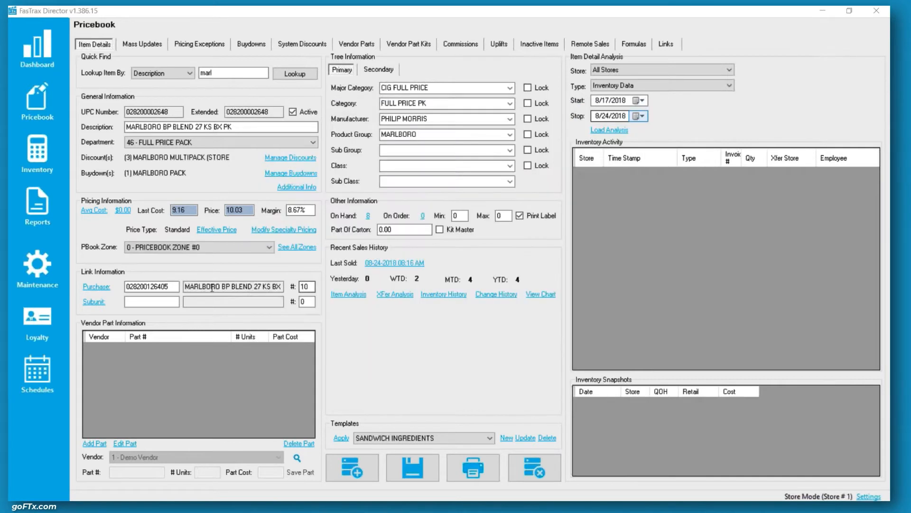
Open the linked purchase carton of the Marlboro pack and check its points in each discount
left_click(97, 288)
left_click(287, 158)
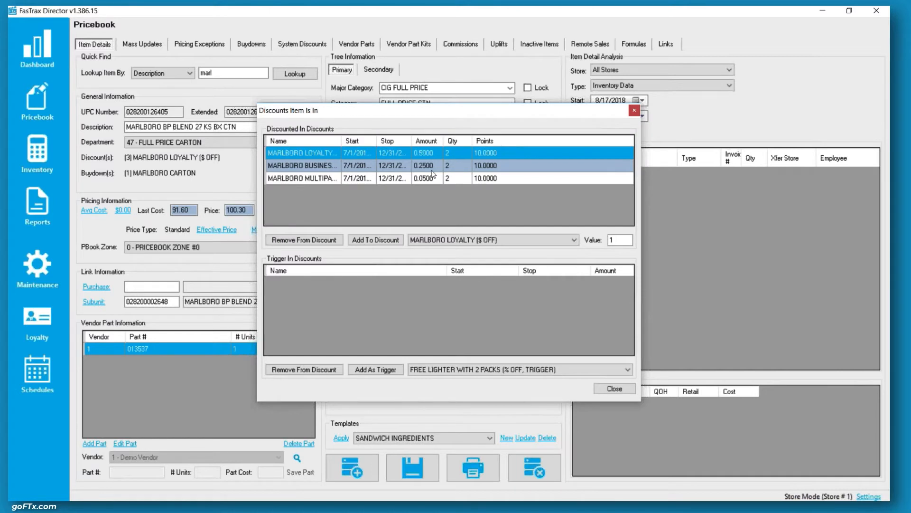
left_click(412, 169)
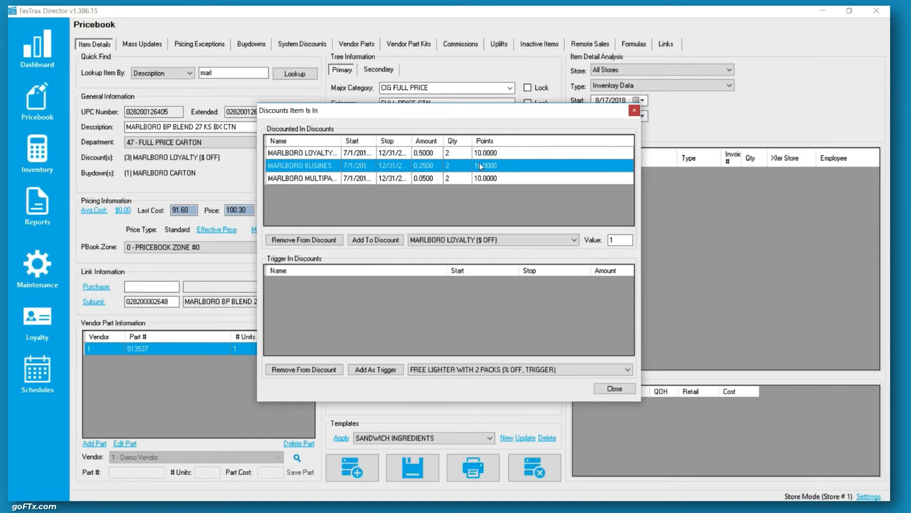
left_click(633, 111)
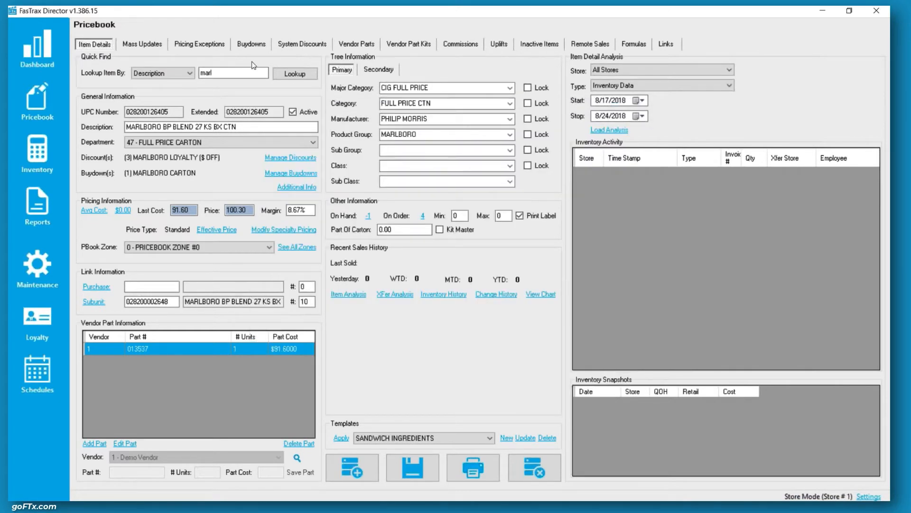
Check the item limit per sale of the Marlboro Loyalty discount and return to the carton's item details
left_click(295, 47)
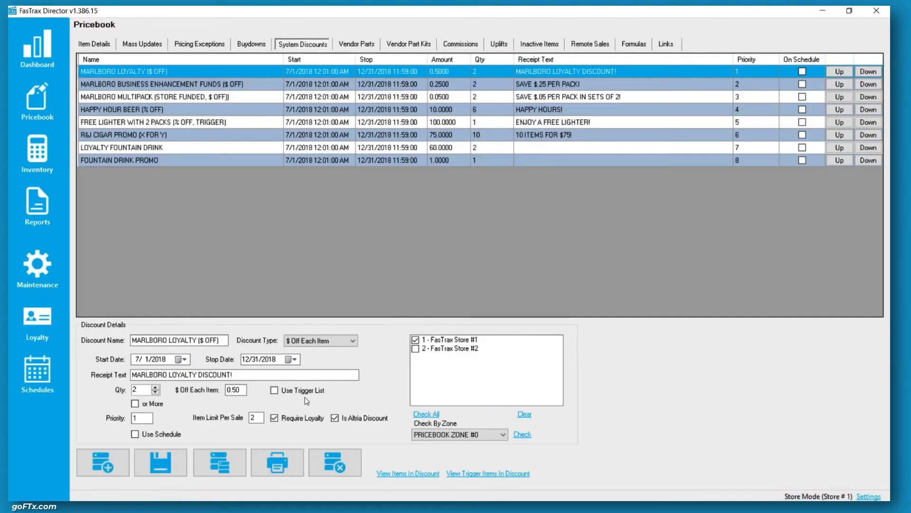
double_click(254, 418)
left_click(104, 43)
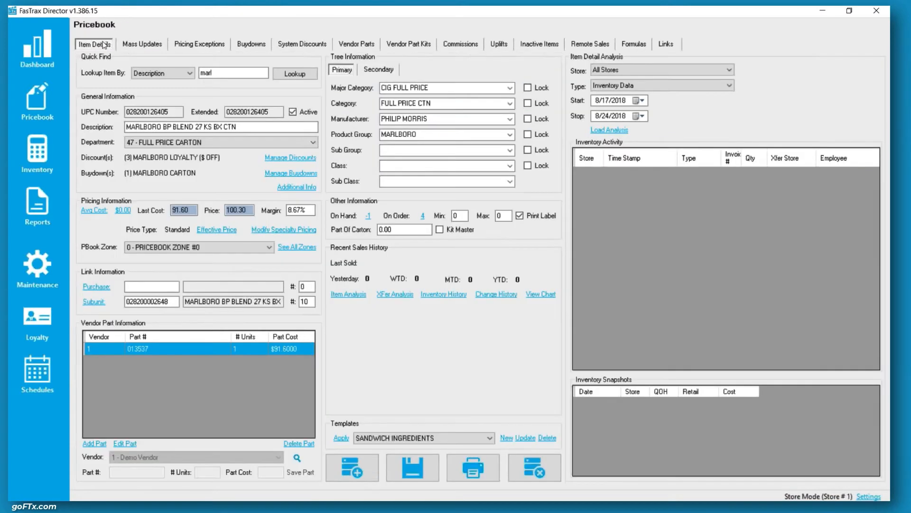
Filter the mass update items to MARLBORO under CIG FULL PRICE, FULL PRICE PK, PHILIP MORRIS
left_click(131, 43)
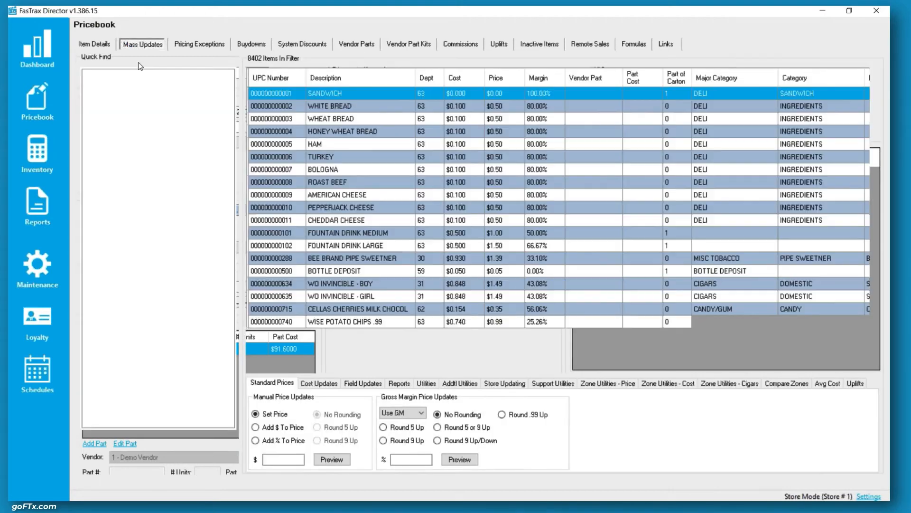
left_click(89, 102)
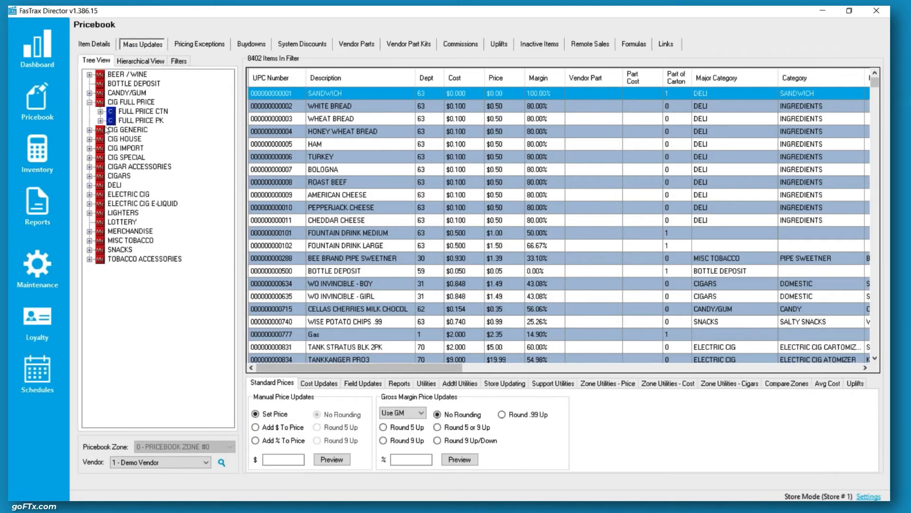
left_click(100, 120)
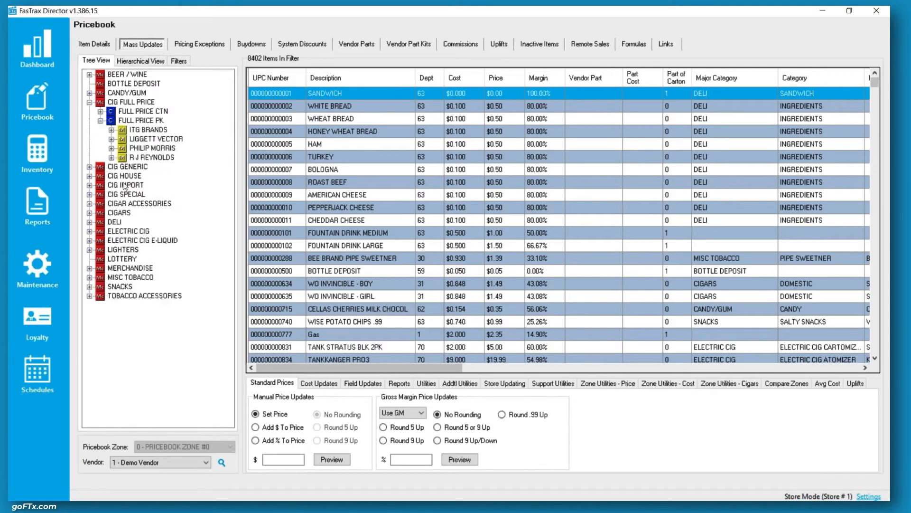
left_click(112, 148)
left_click(168, 195)
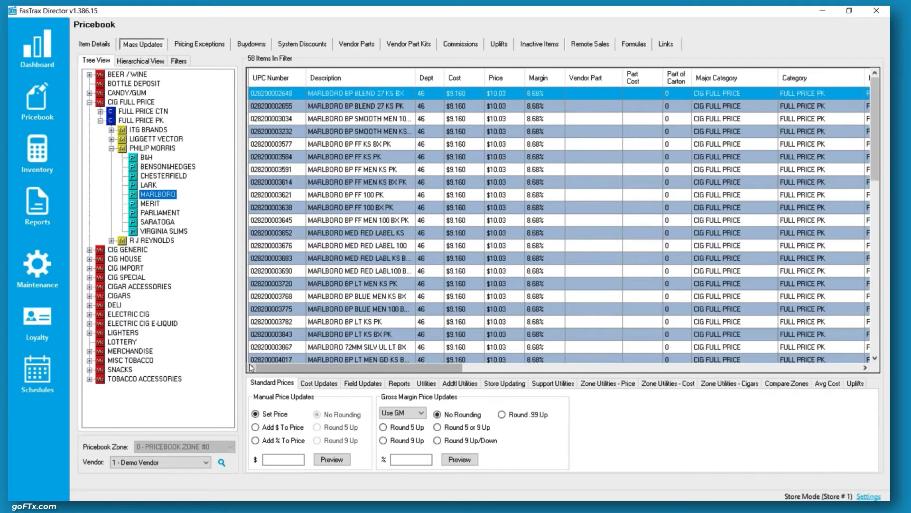
Examine the mass utility for adding the filtered items to a discount, including its discount choices, trigger option and value
left_click(433, 384)
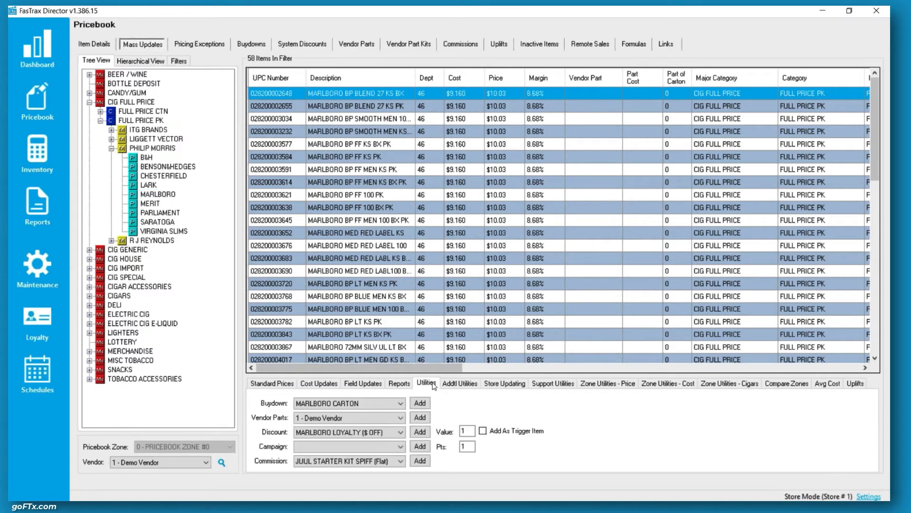
left_click(369, 432)
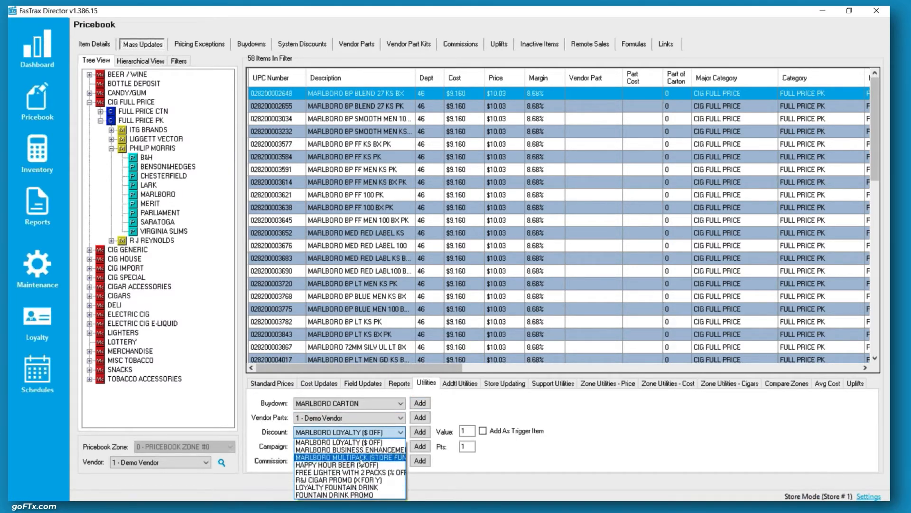
left_click(365, 434)
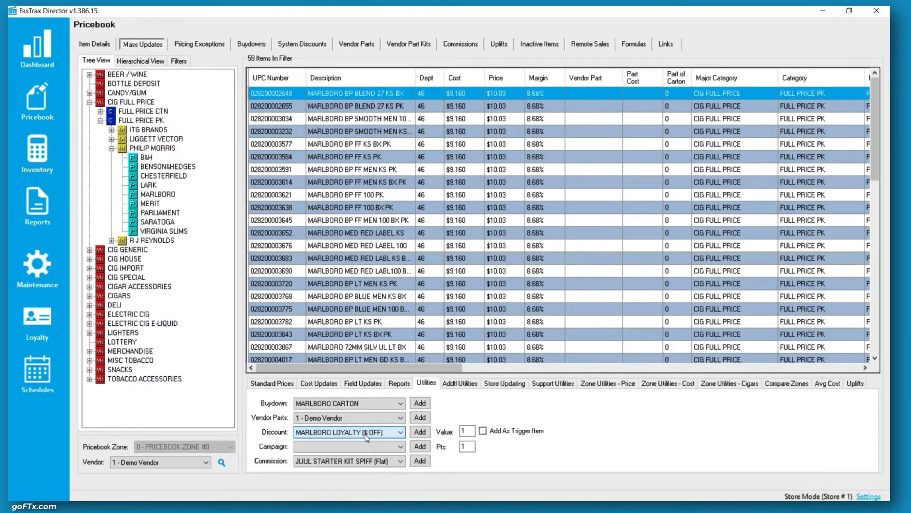
left_click(496, 432)
left_click(496, 432)
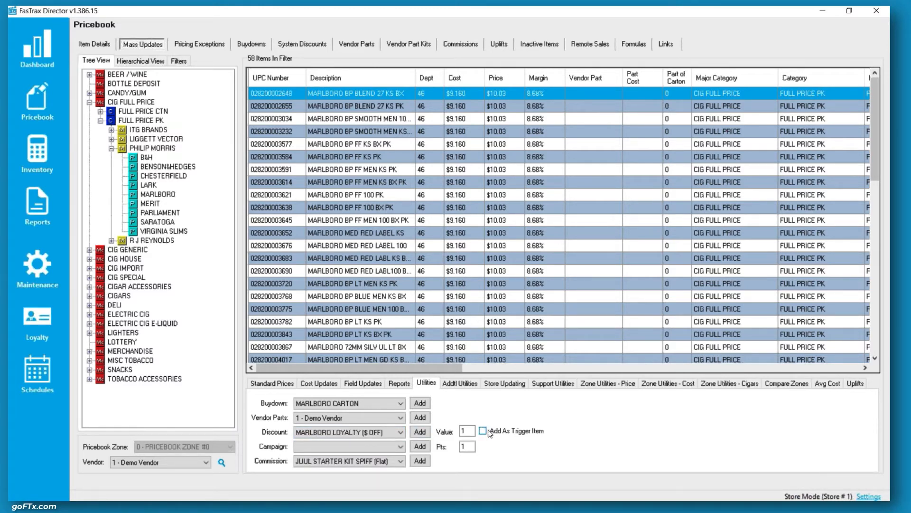
left_click(468, 430)
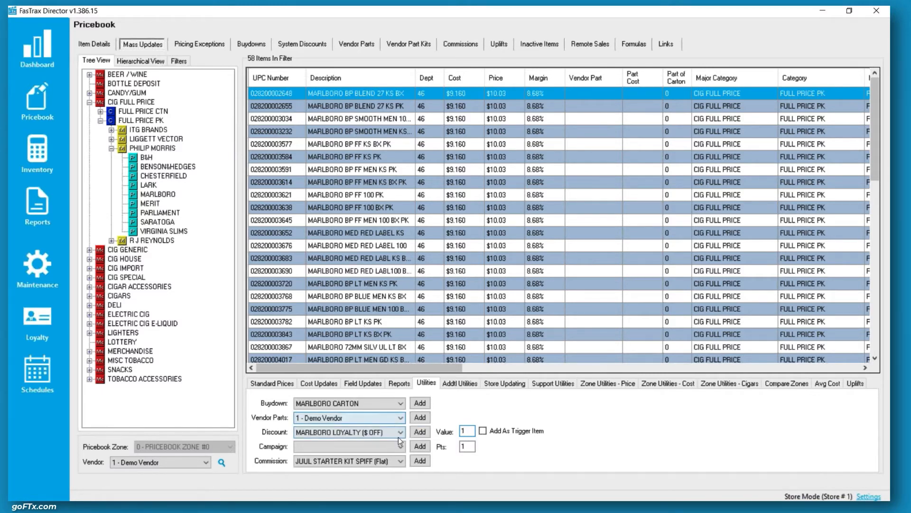
double_click(464, 430)
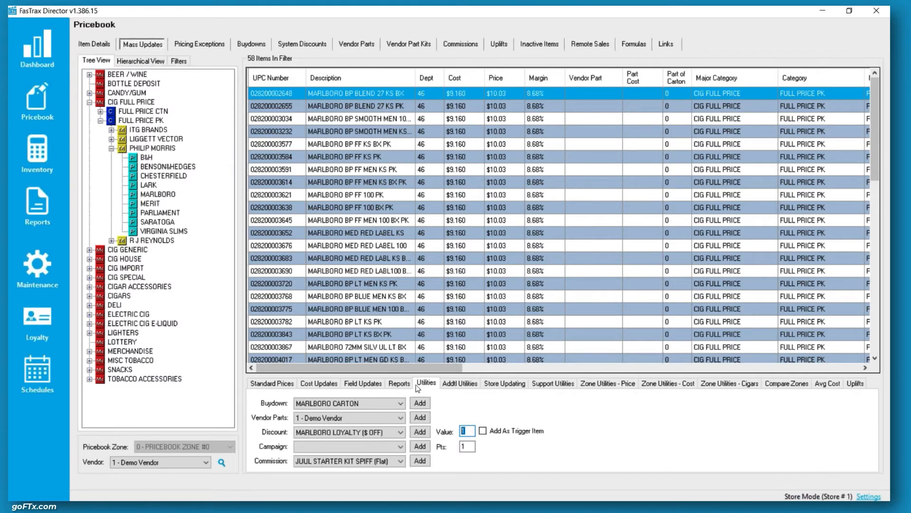
Examine the additional utilities for removing the filtered items from a chosen discount such as Marlboro Loyalty
left_click(458, 384)
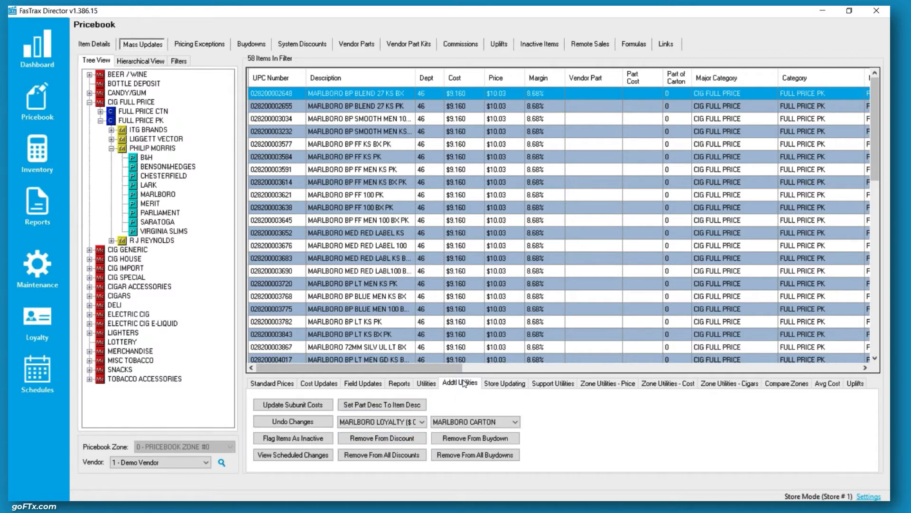
left_click(400, 423)
left_click(401, 421)
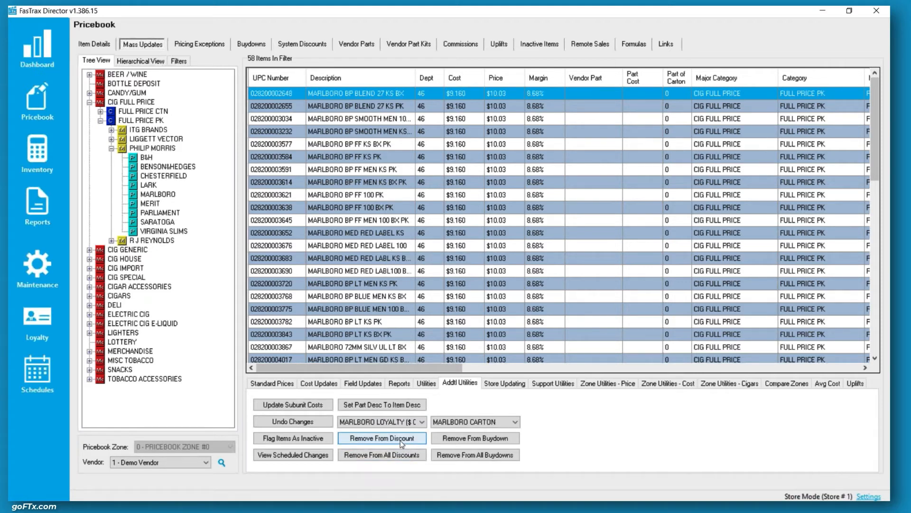
Choose Marlboro Business Enhancement Funds as the discount from which the filtered items can be removed
left_click(413, 420)
left_click(414, 420)
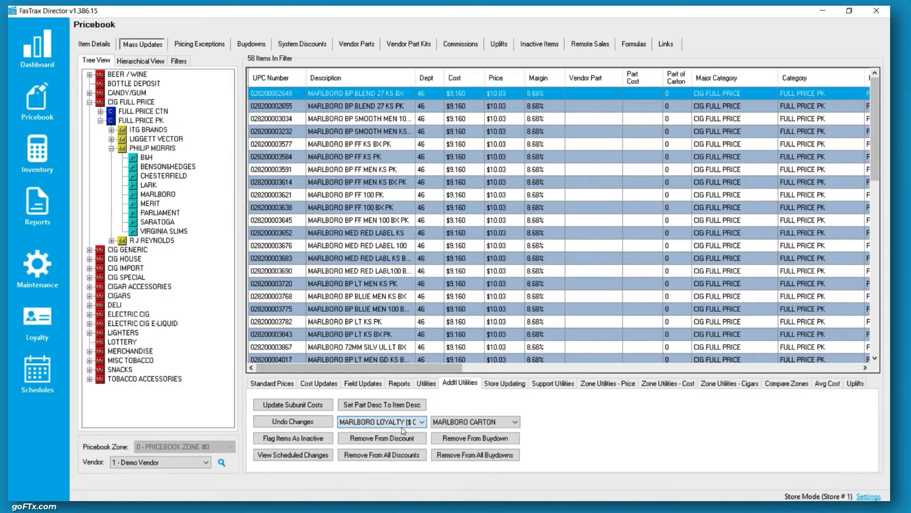
left_click(401, 423)
left_click(399, 420)
left_click(395, 419)
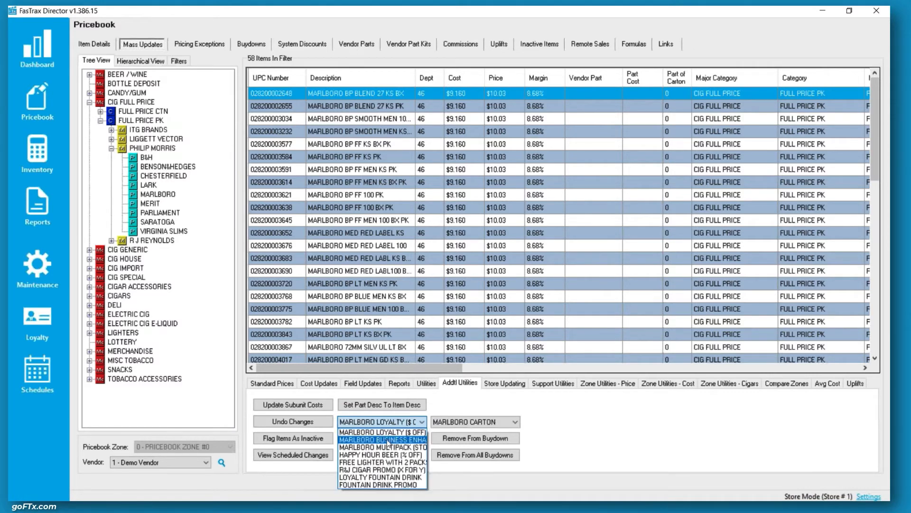
left_click(391, 439)
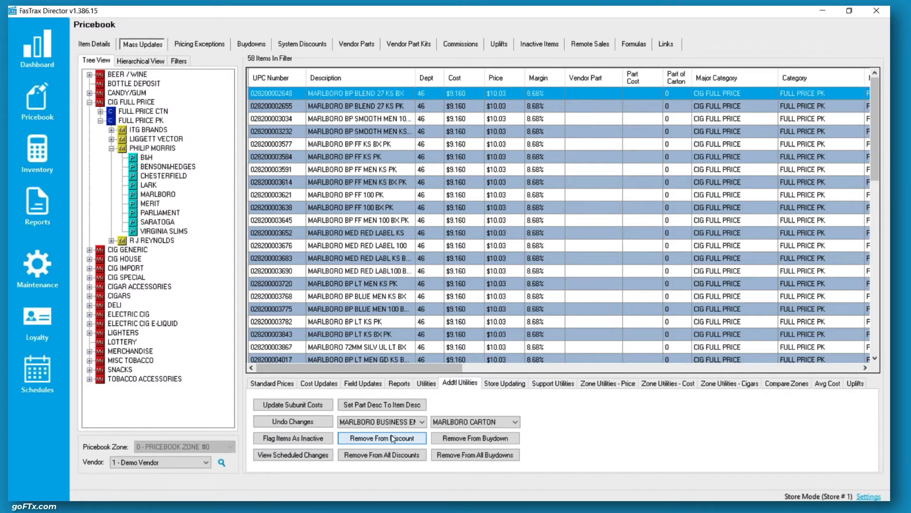
View the Fountain Drink Promo system discount's settings and look up item UPC number 101 to check its price
left_click(313, 46)
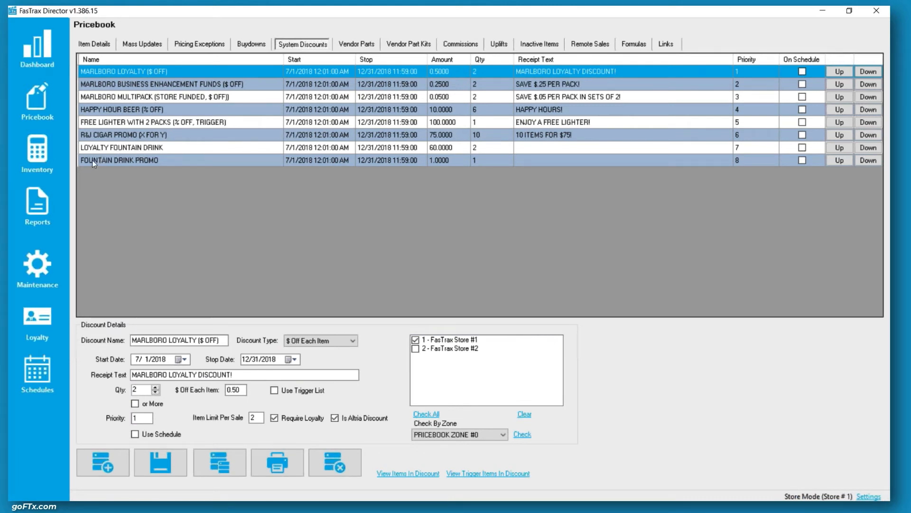
left_click(97, 161)
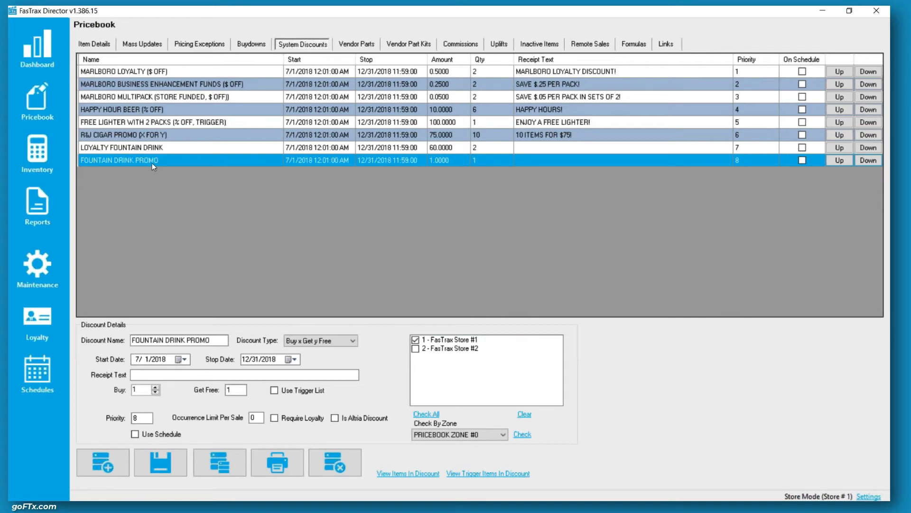
left_click(95, 44)
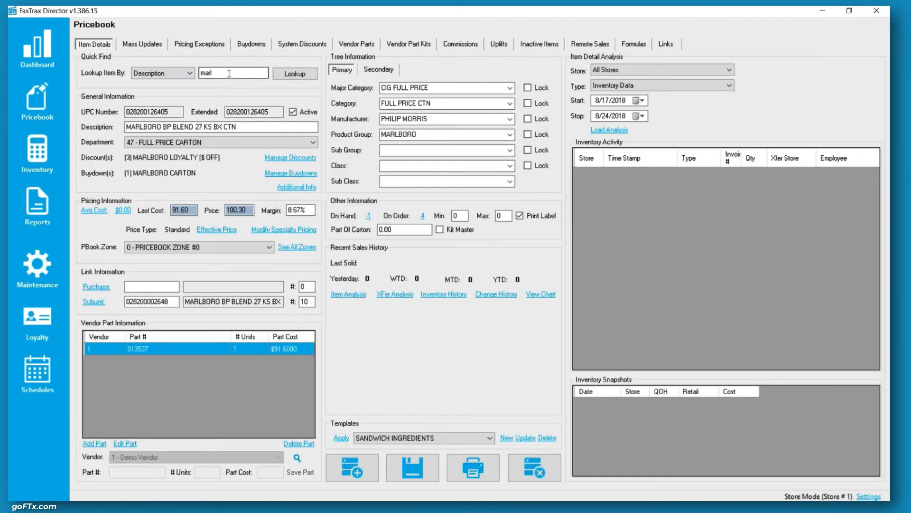
left_click(160, 73)
left_click(162, 82)
left_click_drag(220, 71, 178, 74)
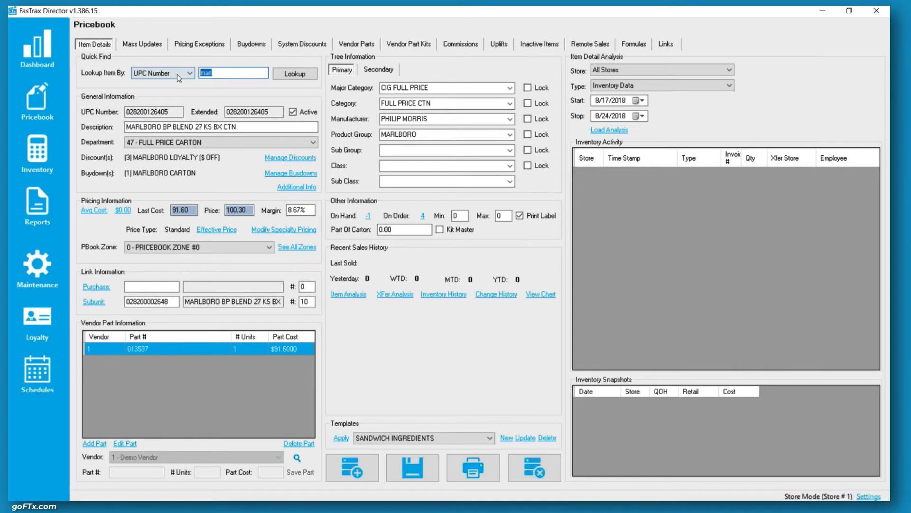
type("101")
key("Return")
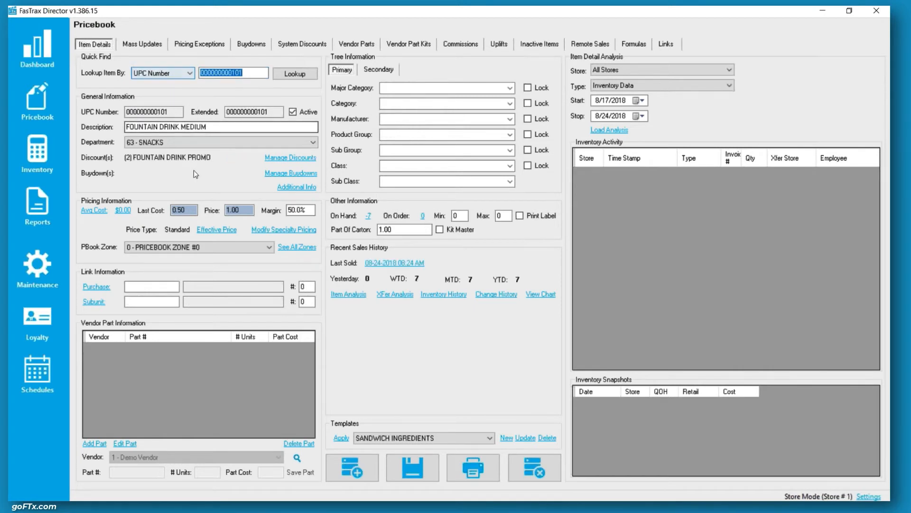
left_click(242, 209)
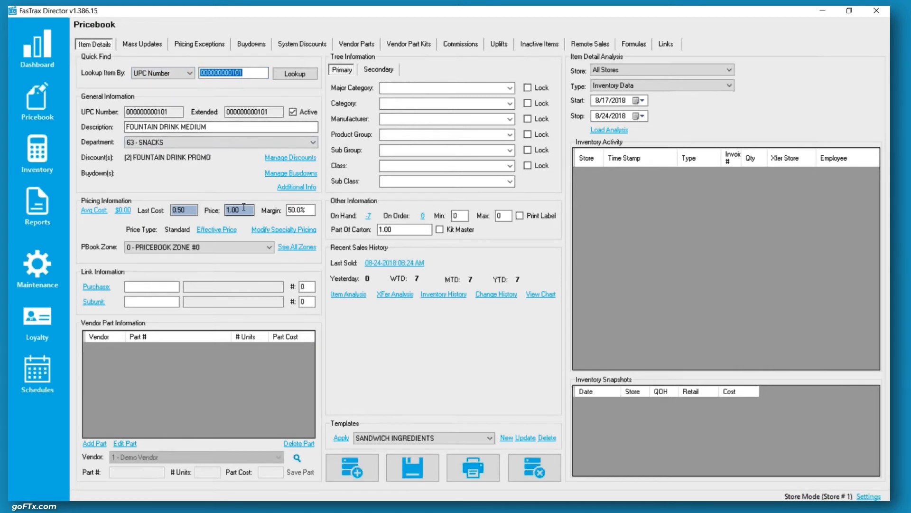
Look up item UPC number 102 in the item details and recheck the Fountain Drink Promo's settings
left_click(244, 73)
key("BackSpace")
type("2")
key("Return")
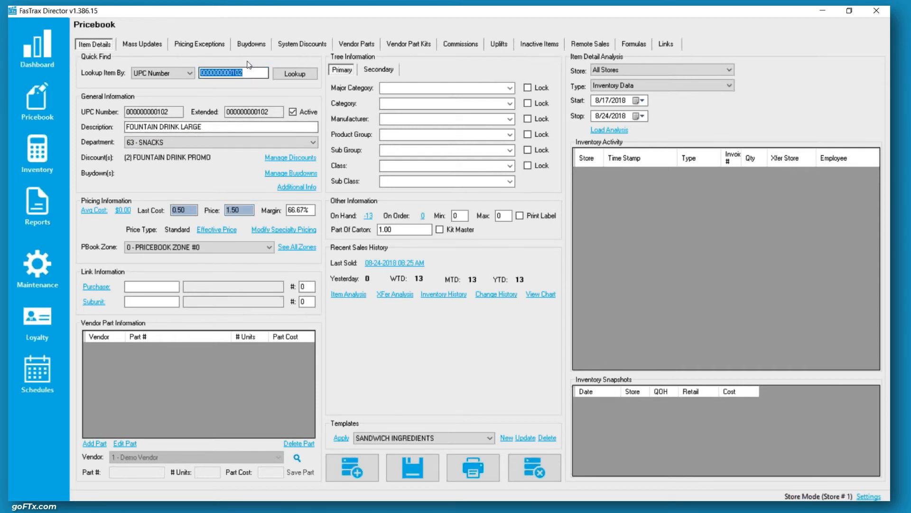
left_click(303, 44)
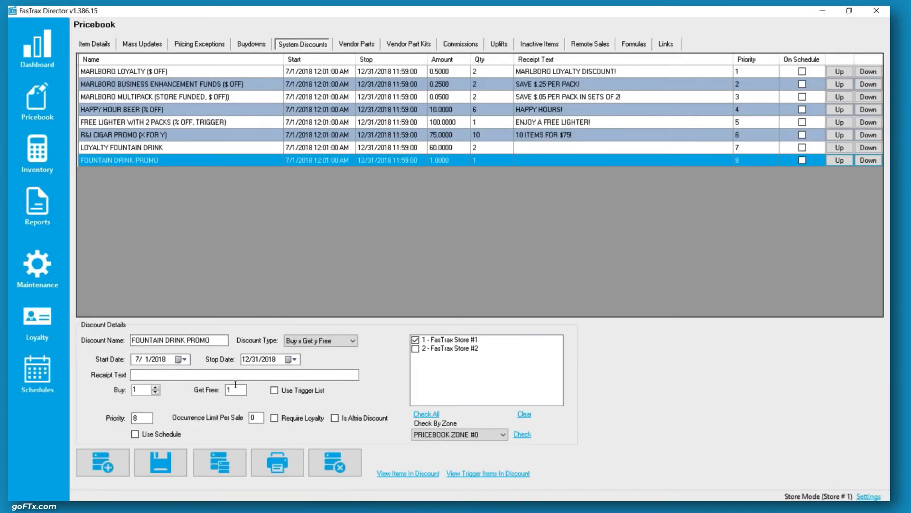
Return to the item details and bring the UPC number 101 item back up
left_click(94, 44)
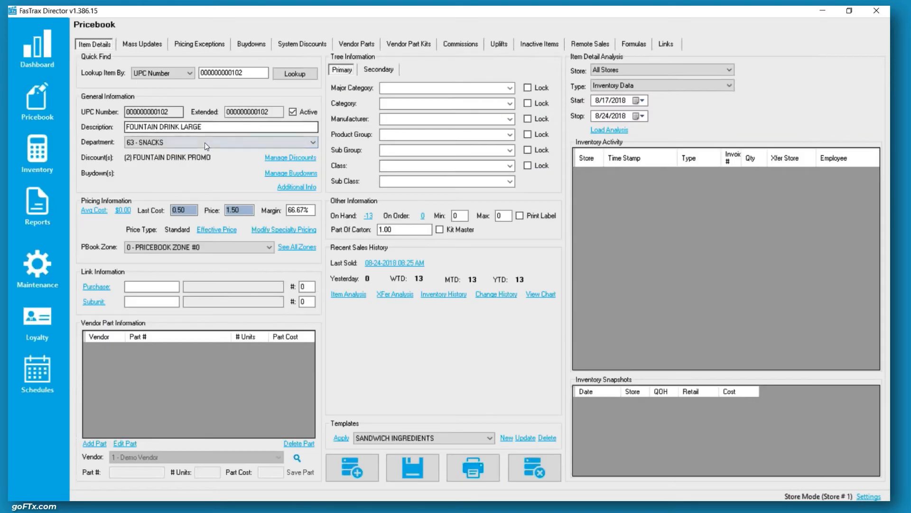
left_click(256, 75)
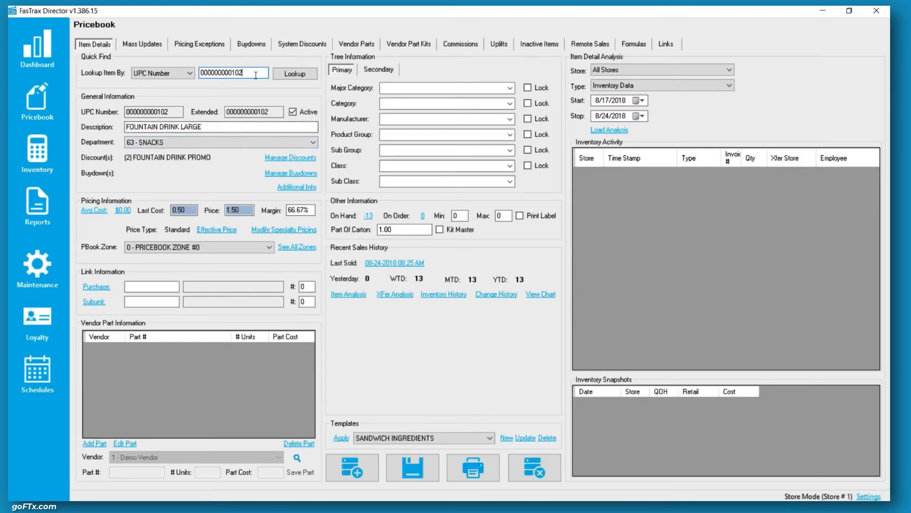
key("BackSpace")
type("1")
key("Return")
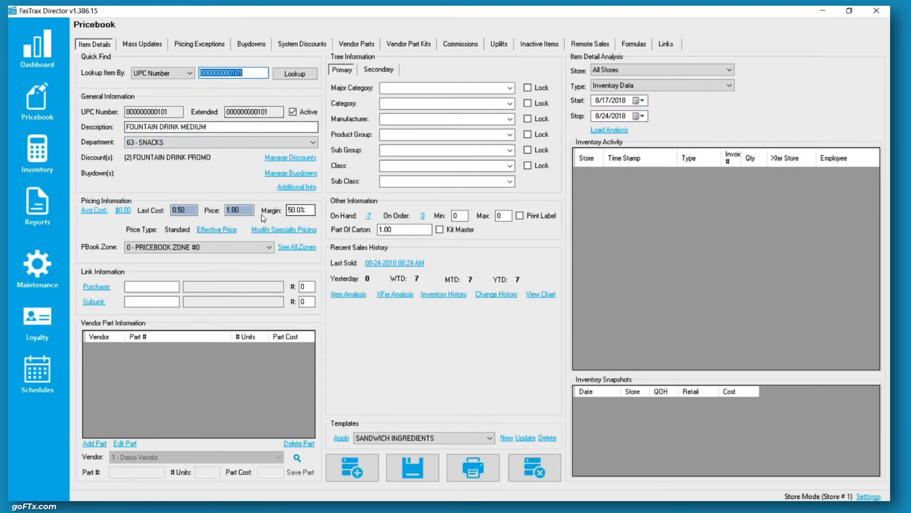
Try a last cost of 5.00 on the medium fountain drink and restore it to .50
left_click(184, 210)
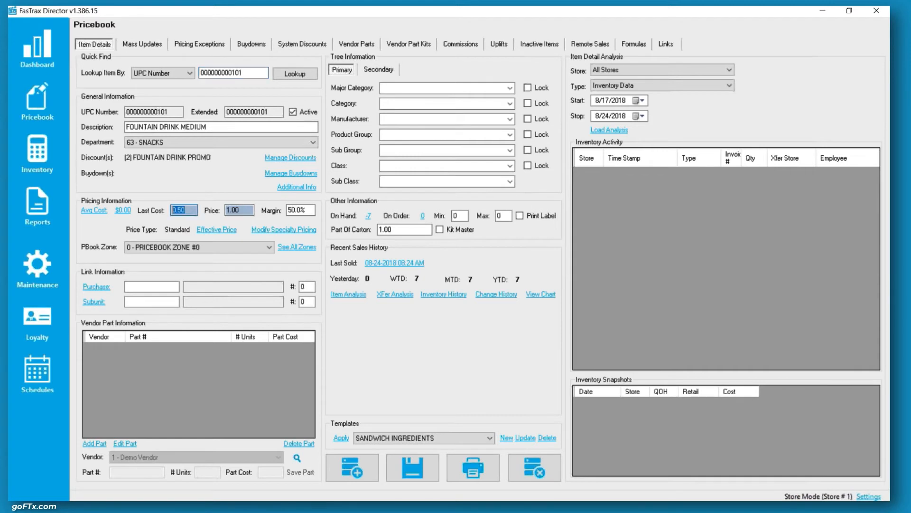
type("5.00")
left_click(242, 210)
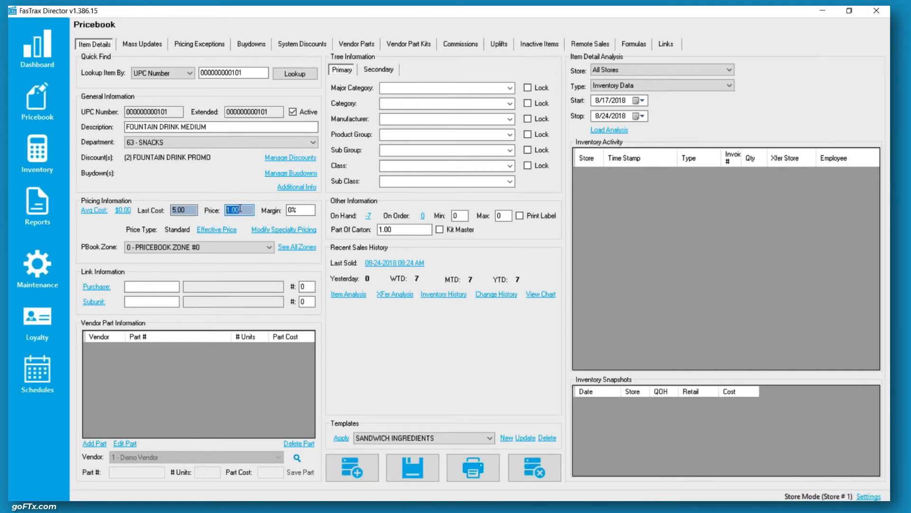
left_click(187, 211)
key("BackSpace")
type(".50")
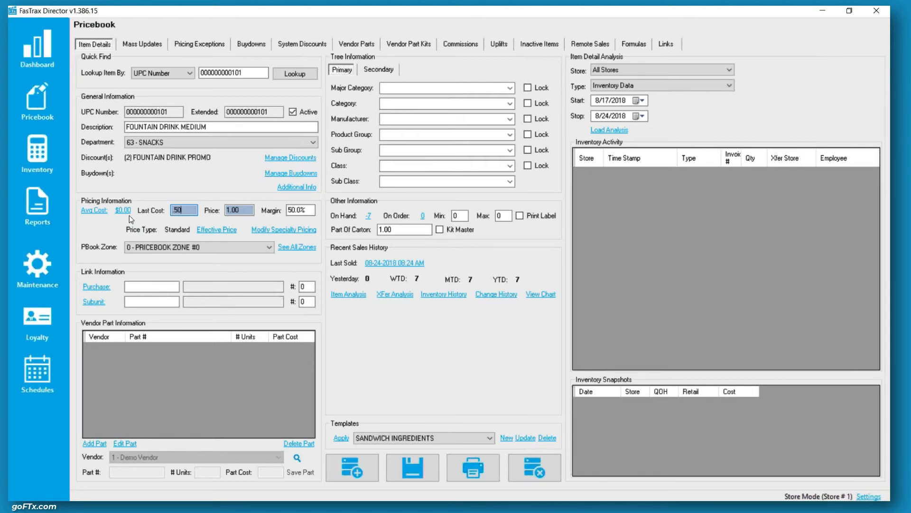
Examine the Loyalty Fountain Drink discount's percent off each item and compare it with the Fountain Drink Promo in the system discounts
left_click(251, 44)
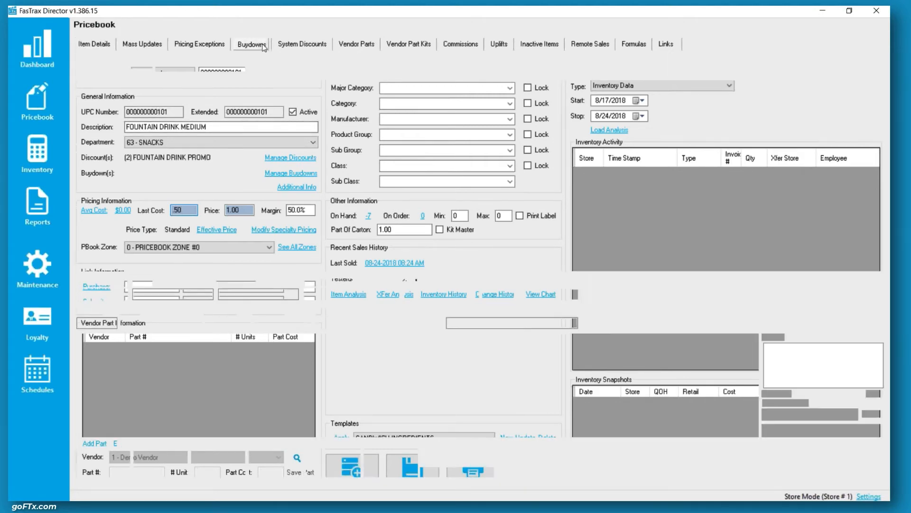
left_click(303, 44)
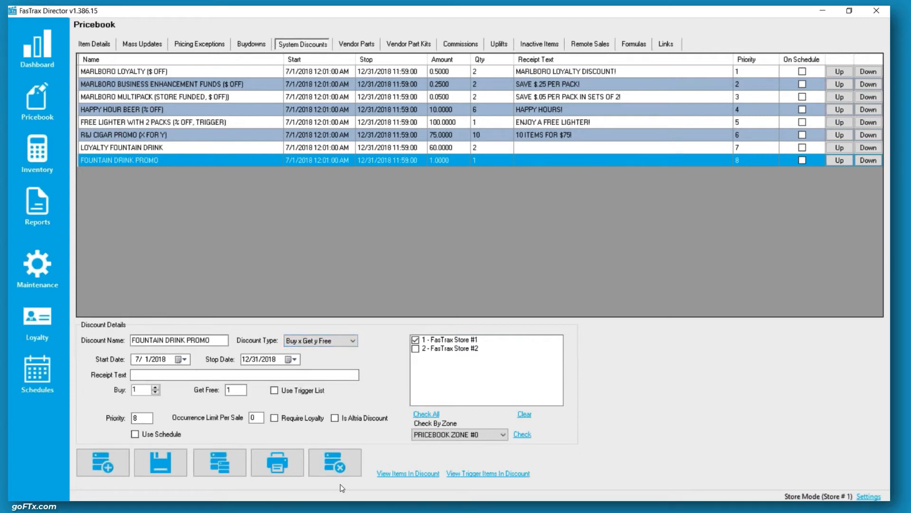
left_click(146, 150)
left_click(143, 163)
left_click(143, 152)
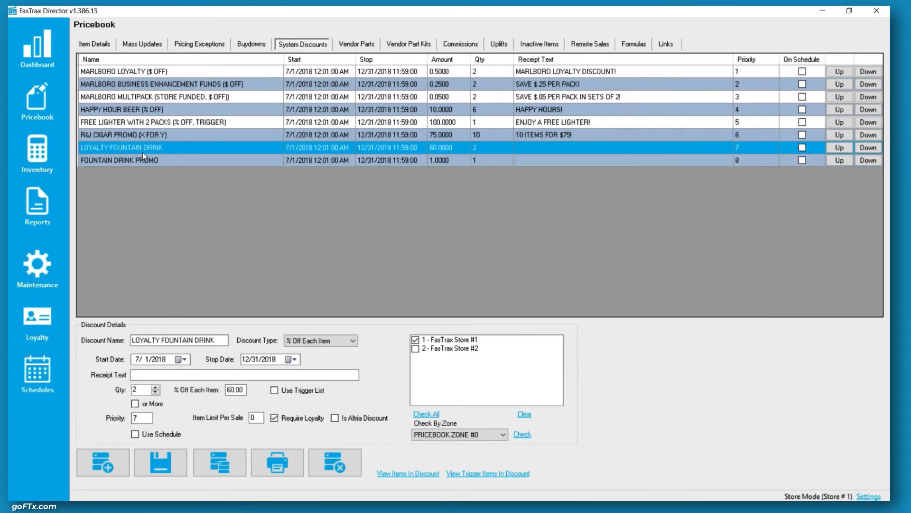
double_click(236, 390)
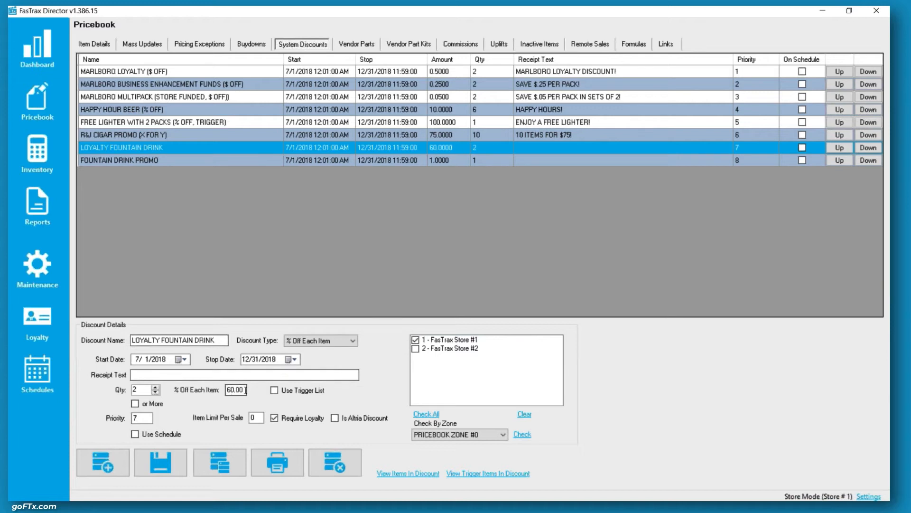
left_click(161, 160)
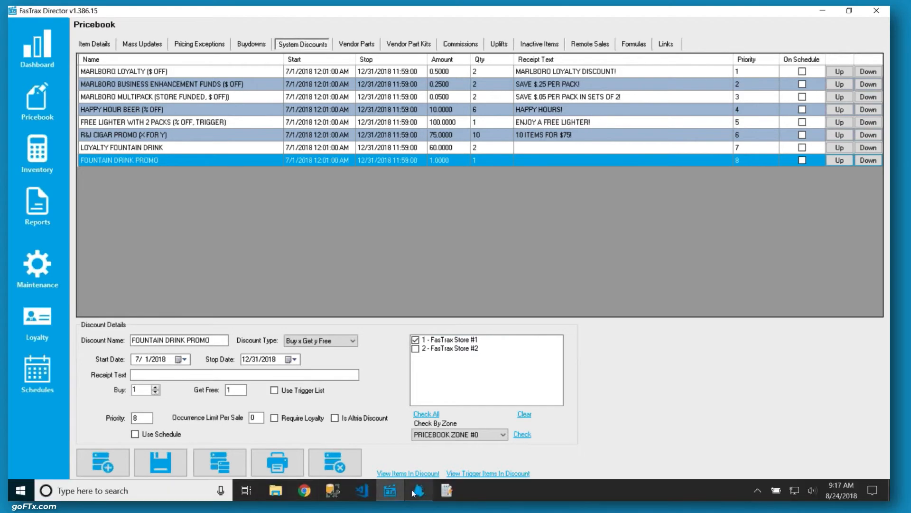
Switch to the POS register and complete a cash sale of PLU items 101 and 102 with no customer attached
left_click(420, 494)
left_click(63, 76)
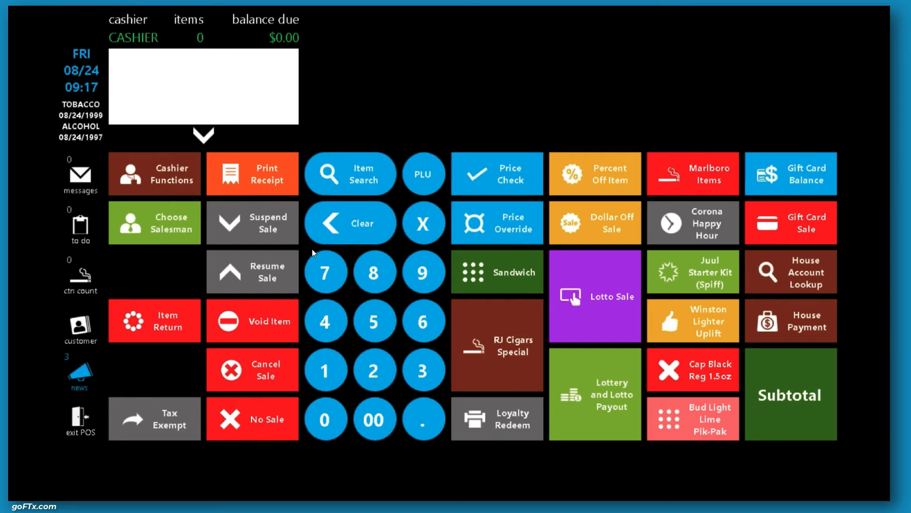
type("101")
left_click(430, 165)
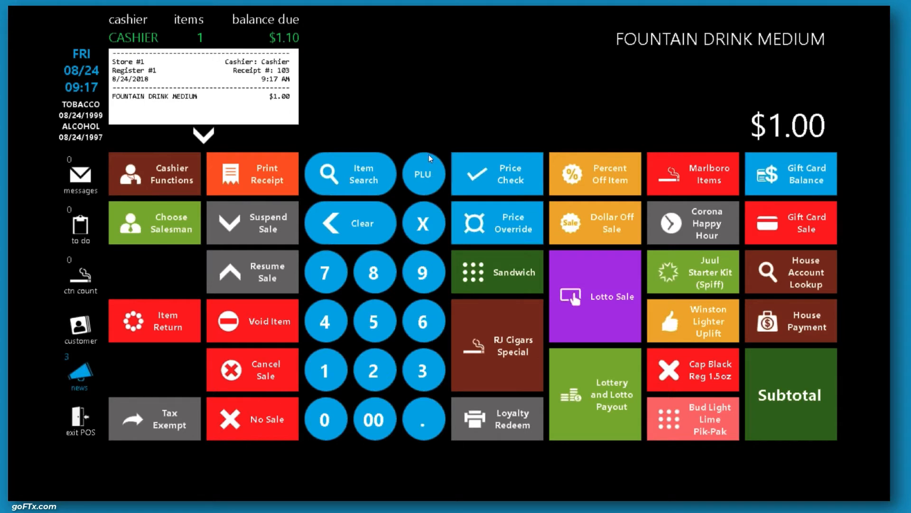
type("102")
left_click(433, 178)
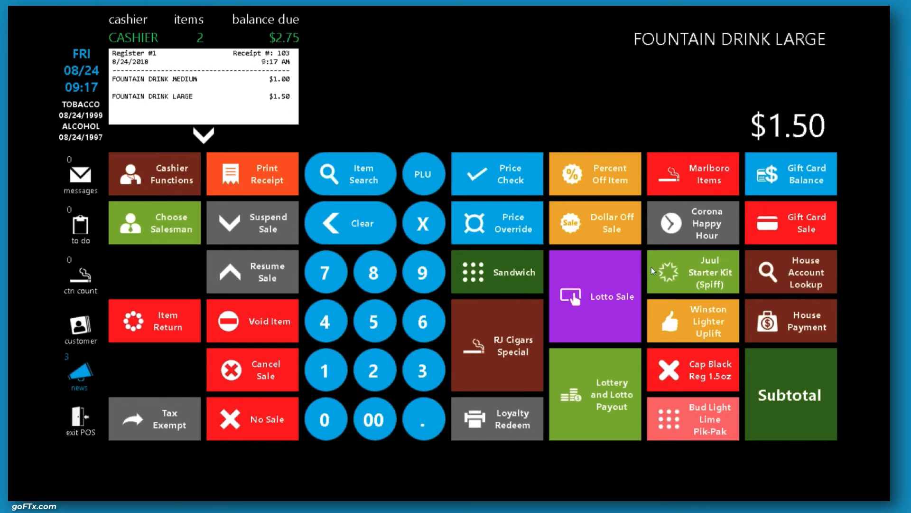
left_click(798, 402)
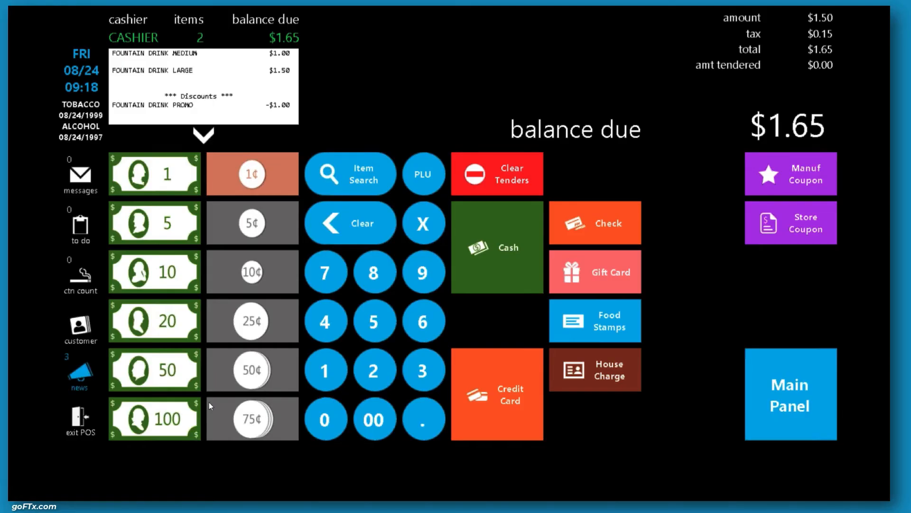
left_click(485, 273)
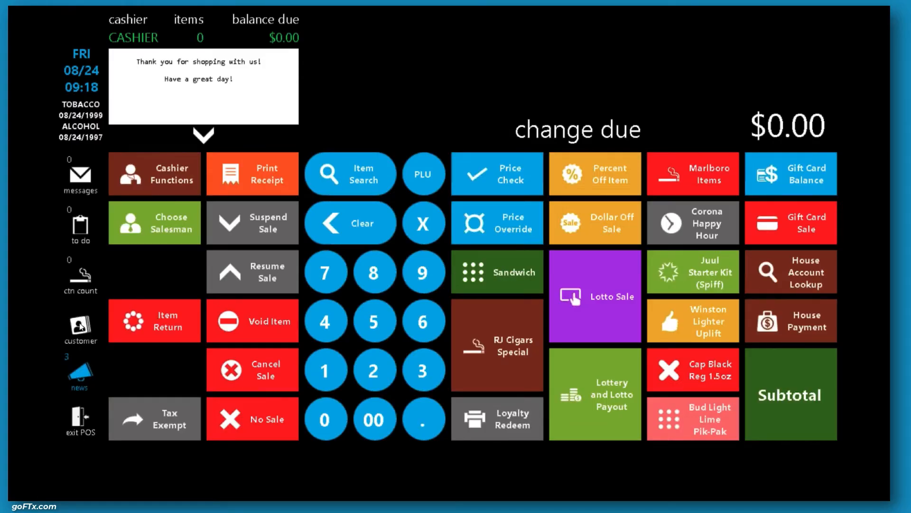
Attach the fourth listed customer to a new sale and ring up PLU items 101 and 102
left_click(81, 325)
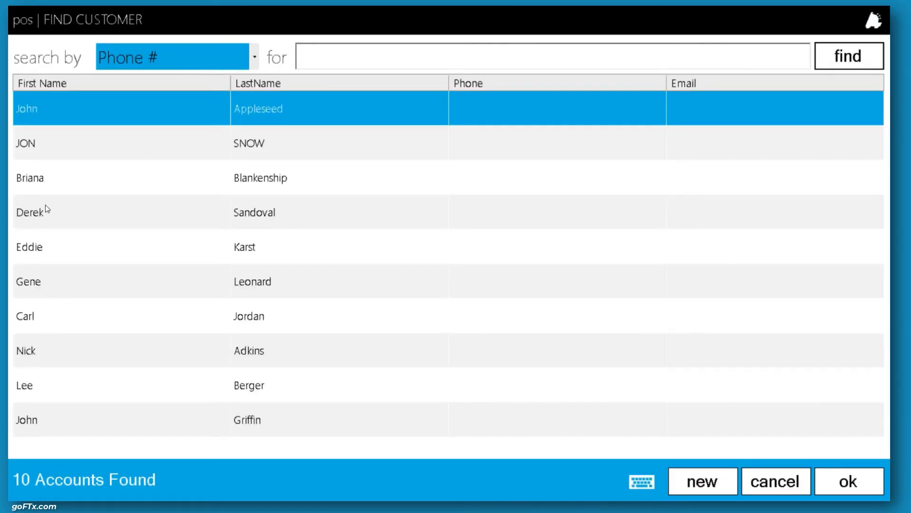
double_click(47, 209)
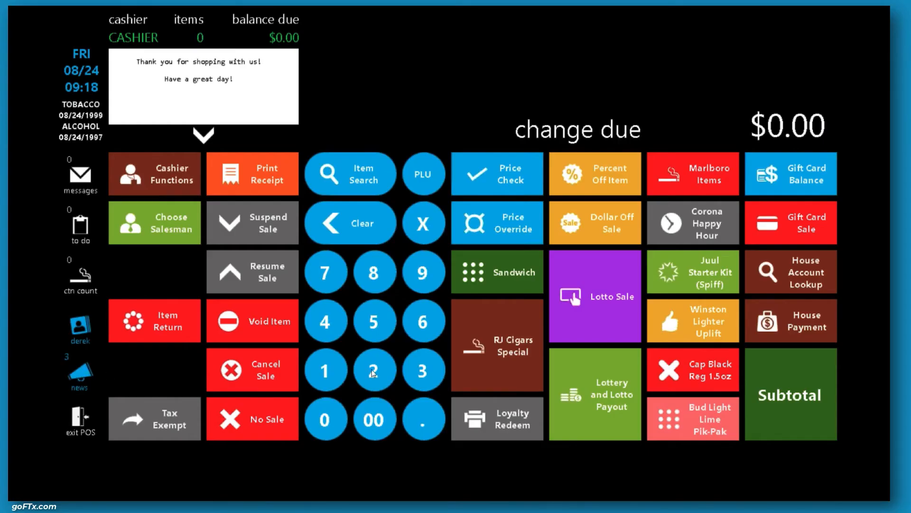
left_click(421, 179)
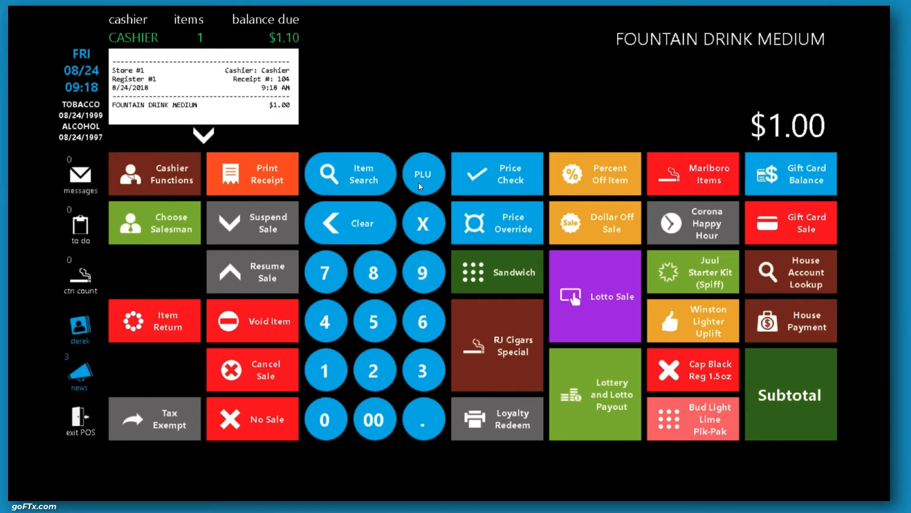
type("2")
left_click(424, 180)
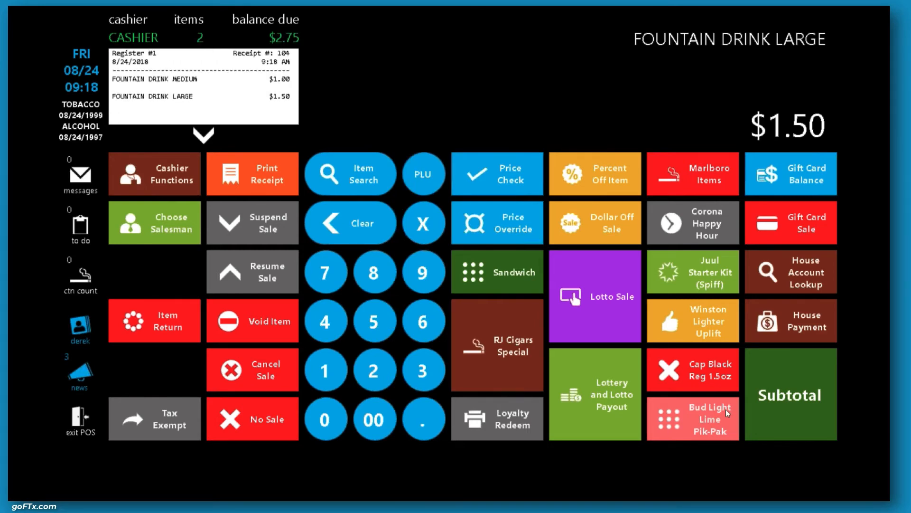
Subtotal the customer's sale, check the discount line on the receipt, and switch back to FasTrax Director
left_click(805, 390)
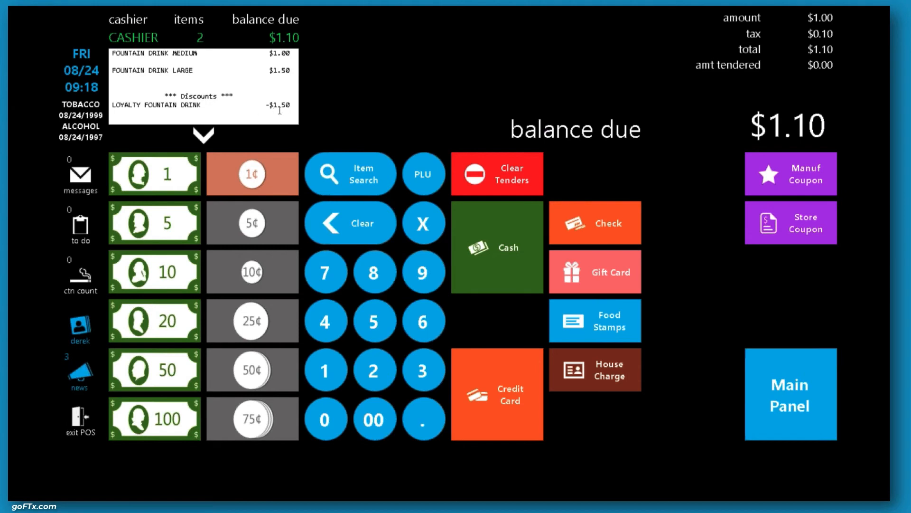
left_click_drag(291, 109, 256, 107)
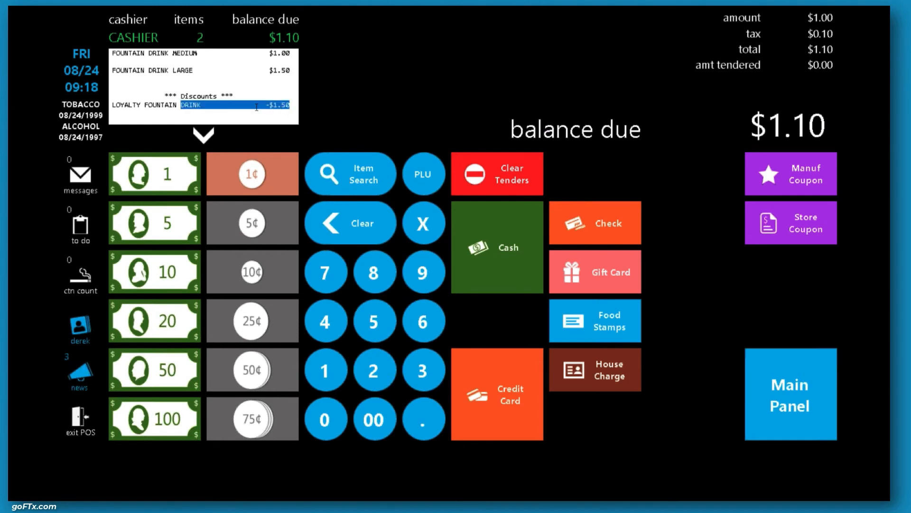
left_click(293, 107)
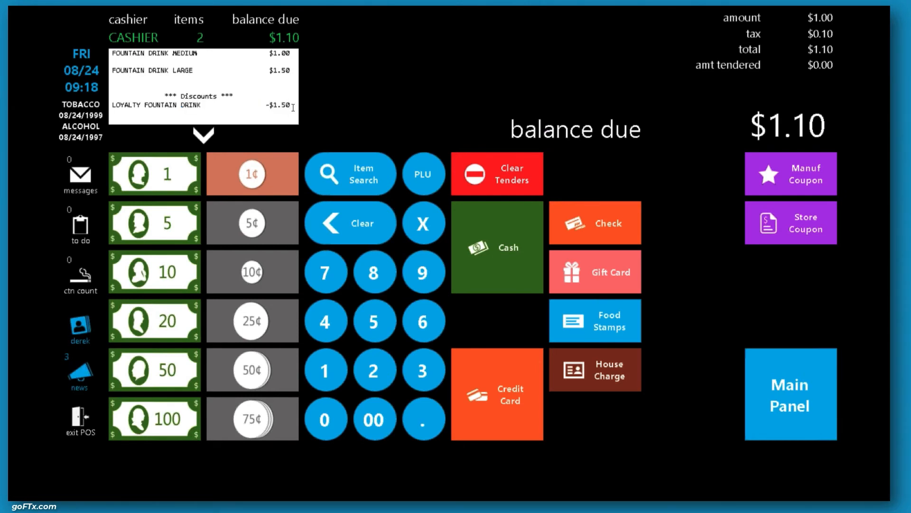
key("alt+Tab")
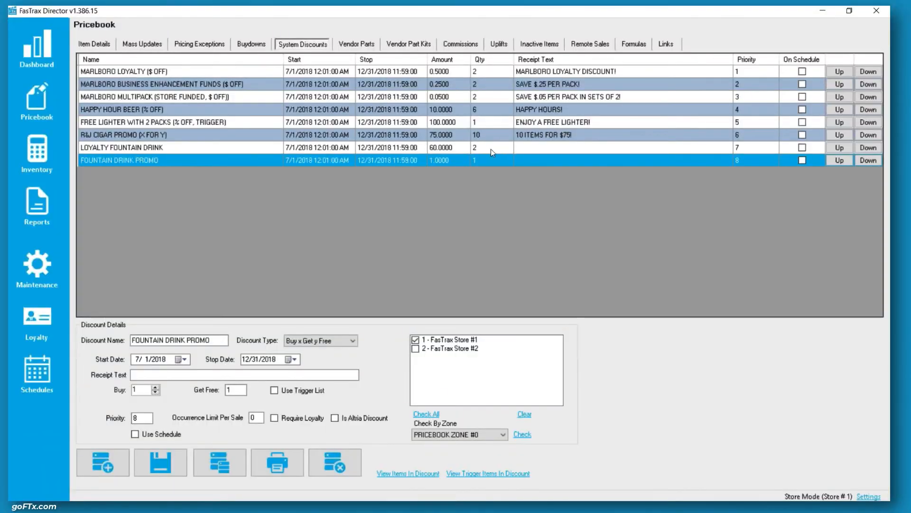
Examine the Loyalty Fountain Drink and Fountain Drink Promo discounts and view the items included in each
left_click(489, 147)
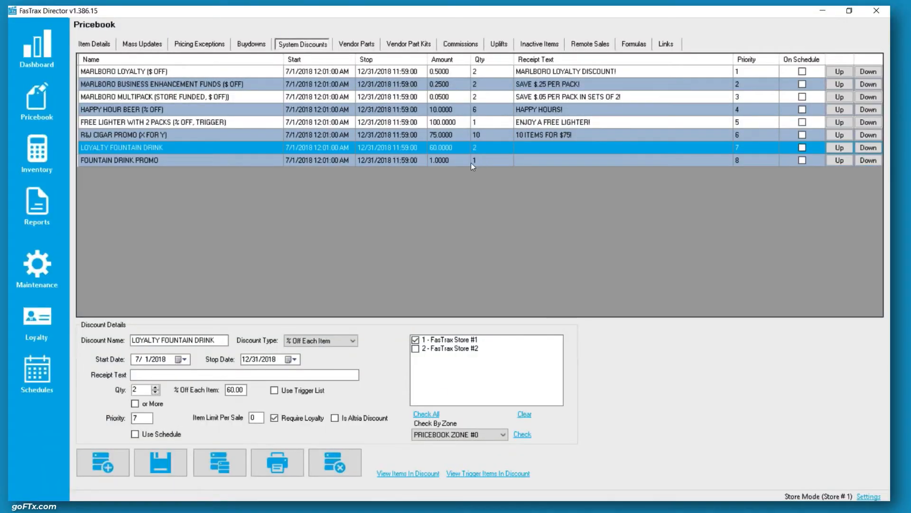
left_click(471, 163)
left_click(401, 149)
left_click(408, 474)
left_click(570, 386)
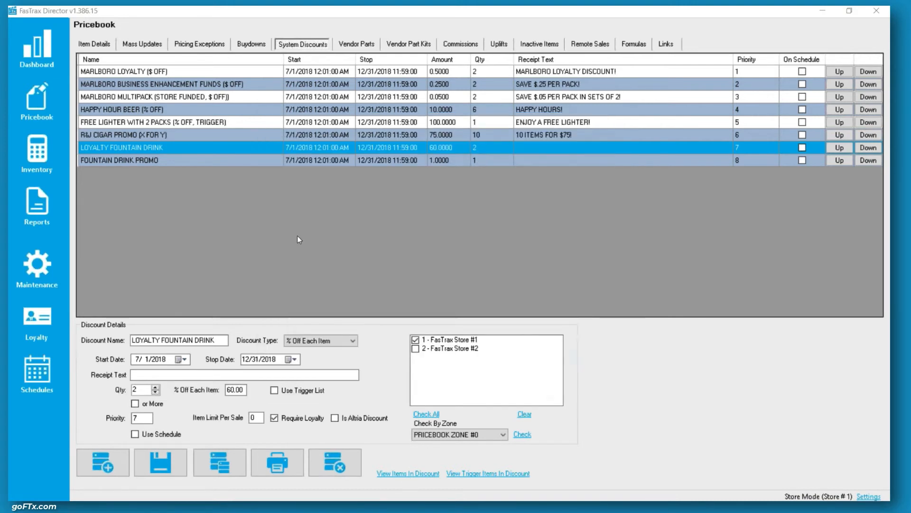
left_click(130, 158)
left_click(389, 474)
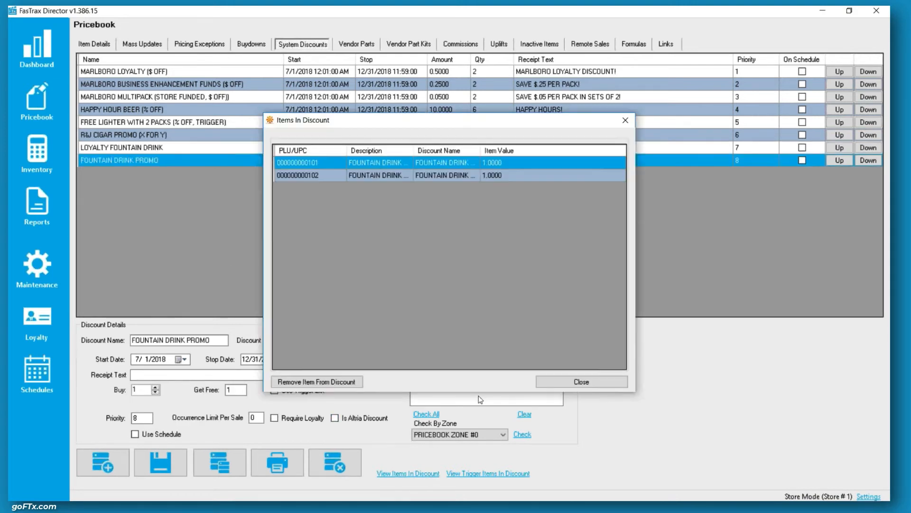
left_click(572, 382)
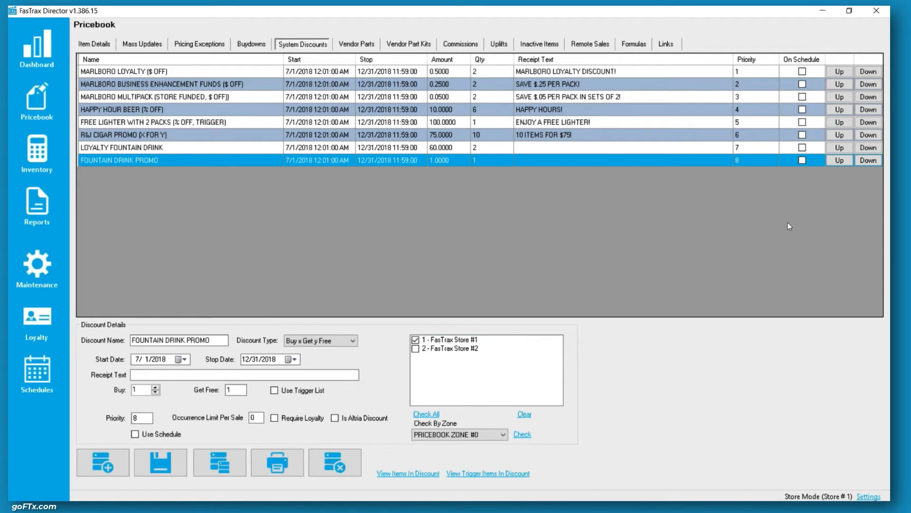
Compare the Loyalty Fountain Drink's percent off with the Fountain Drink Promo, and tender the open customer sale in cash at the POS register
left_click(607, 148)
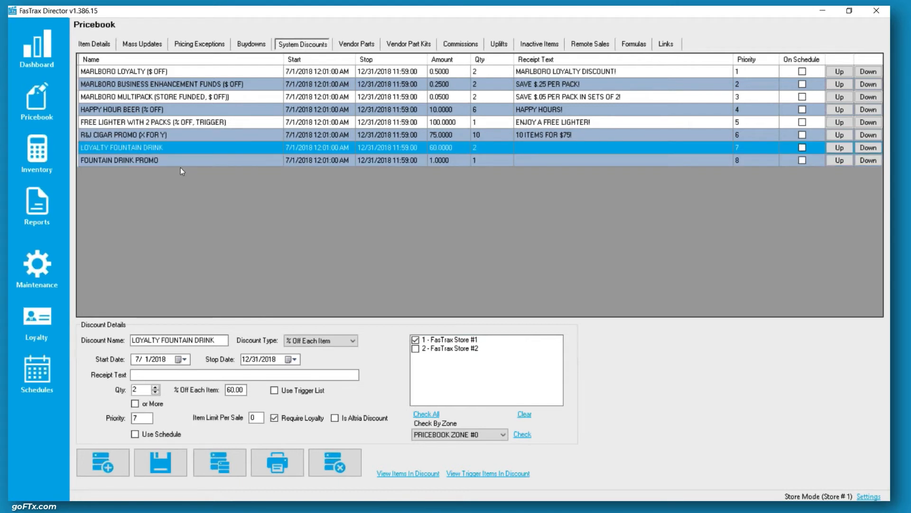
double_click(235, 389)
left_click(155, 161)
left_click(159, 148)
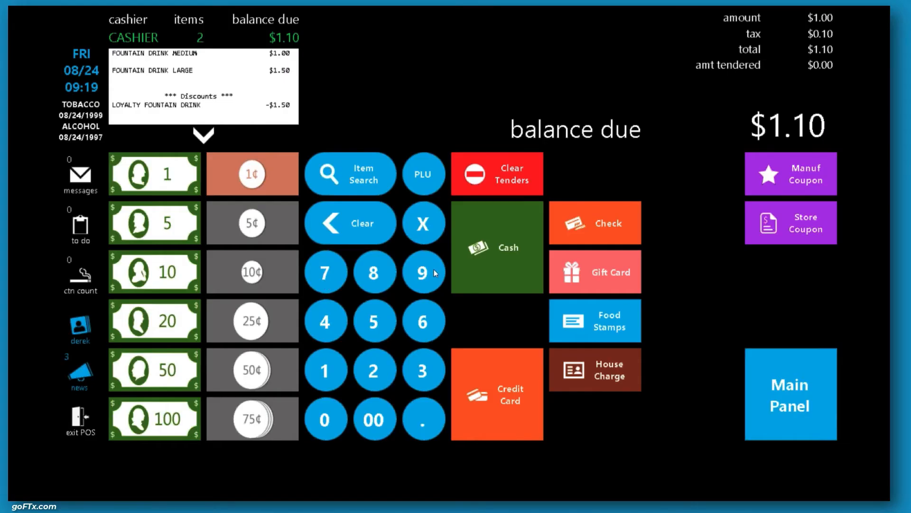
left_click(496, 265)
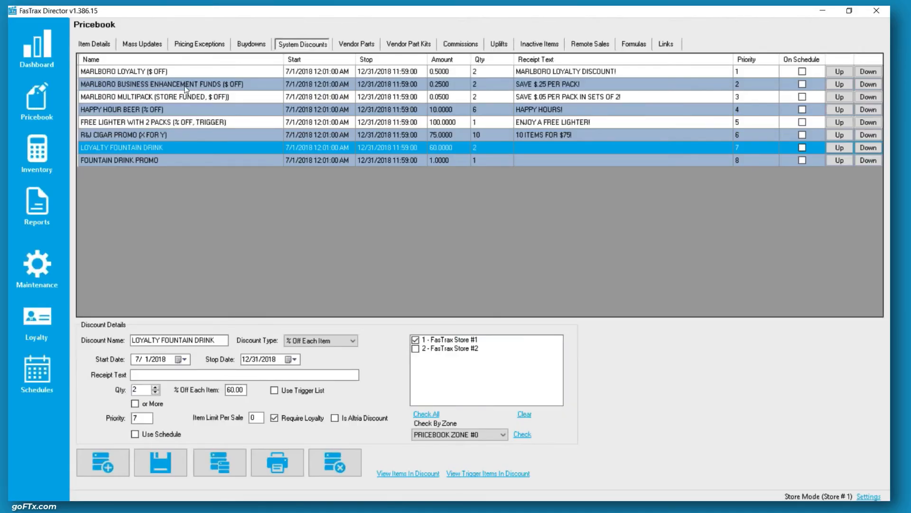
Examine the Altria and loyalty settings of the Marlboro Loyalty, Business Enhancement Funds and Multipack discounts
left_click(154, 72)
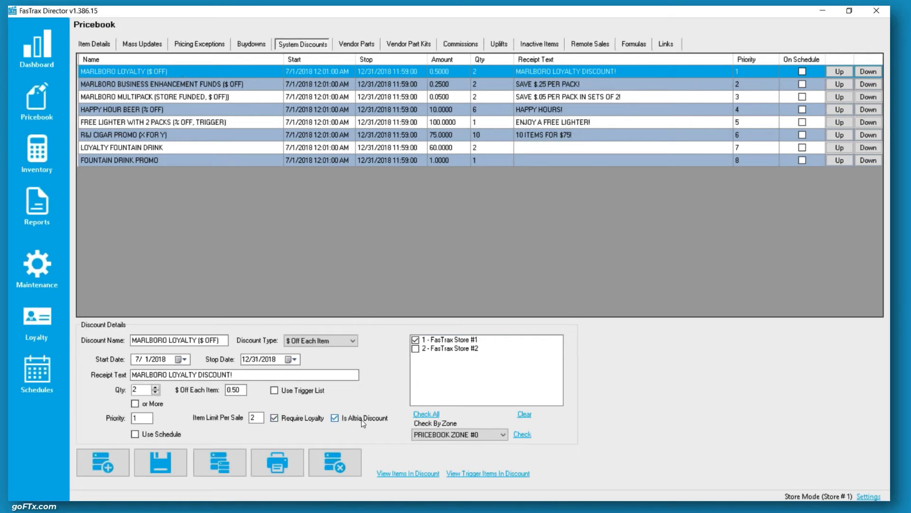
left_click(192, 84)
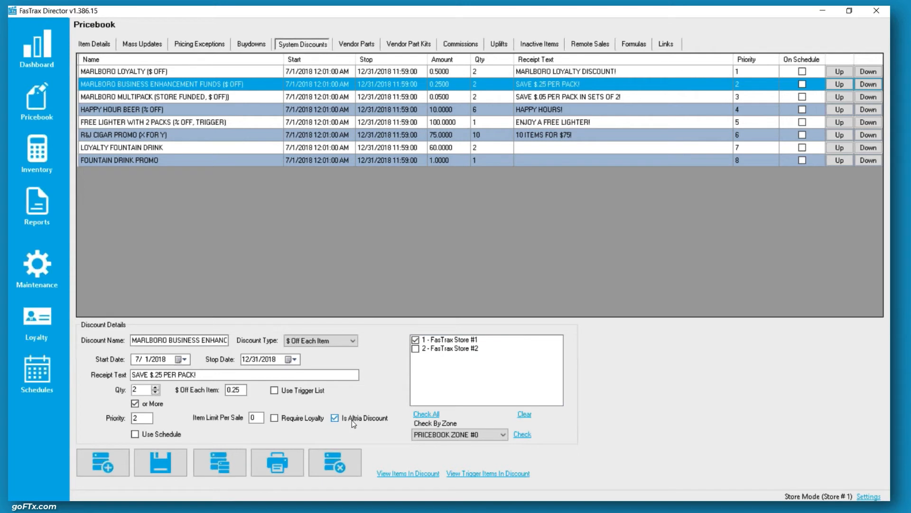
left_click(171, 101)
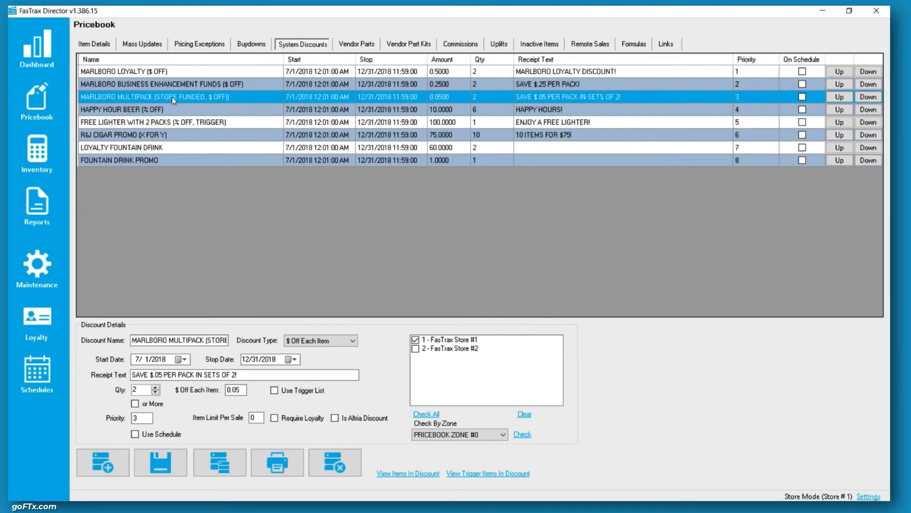
left_click_drag(245, 390, 227, 389)
Switch to the POS register, ring up two MARLBORO BP FF KS packs with no customer attached, and subtotal the sale
key("alt+Tab")
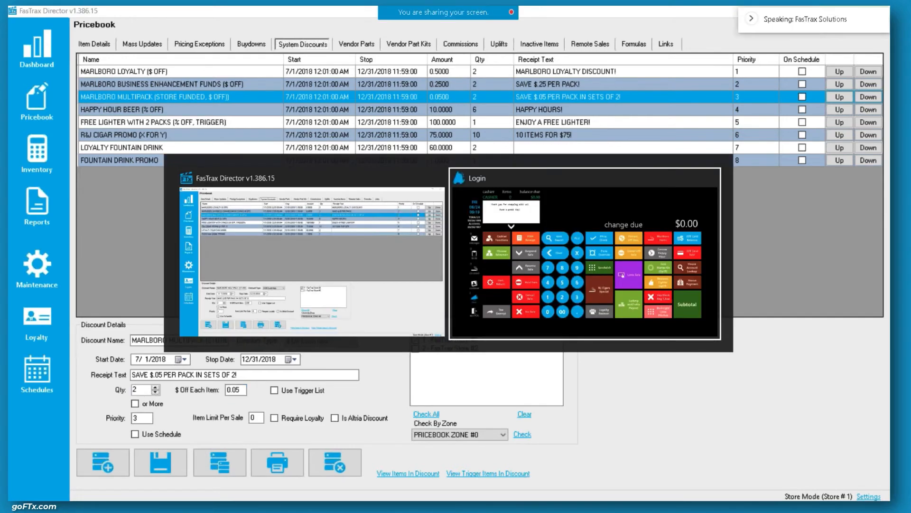
left_click(670, 187)
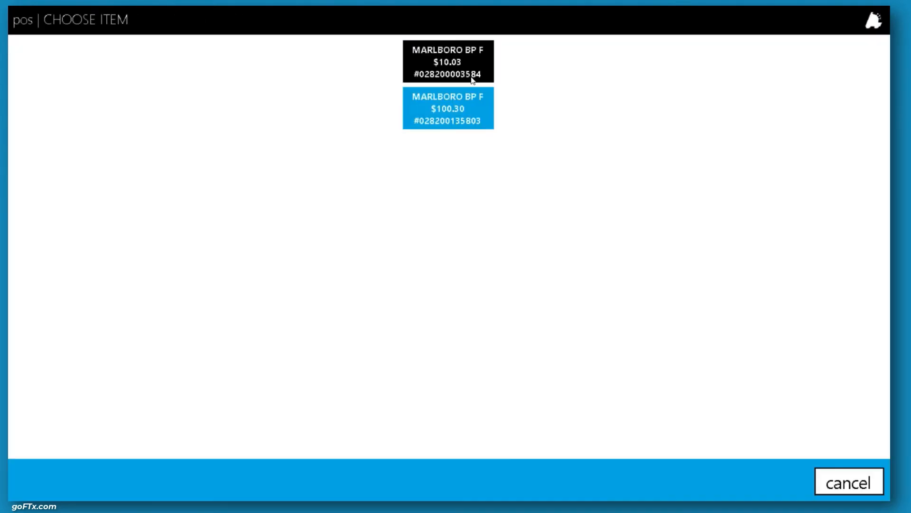
left_click(472, 80)
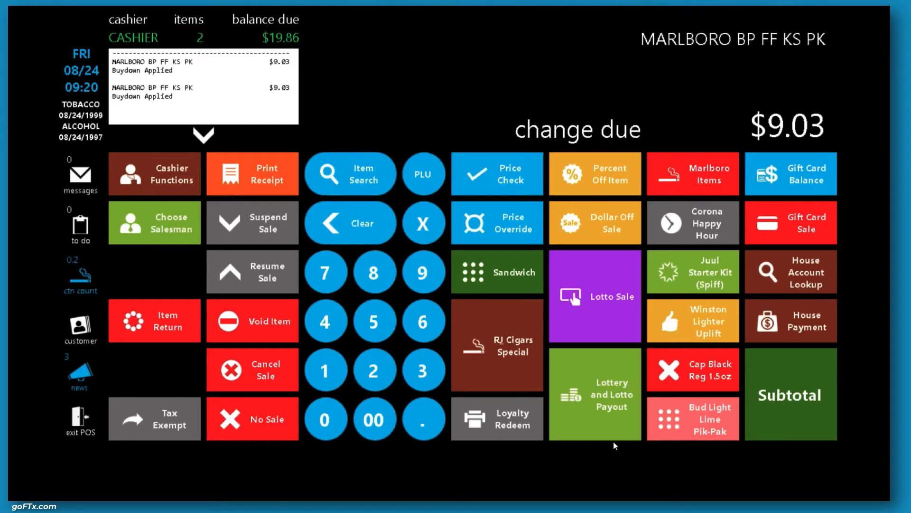
left_click(805, 398)
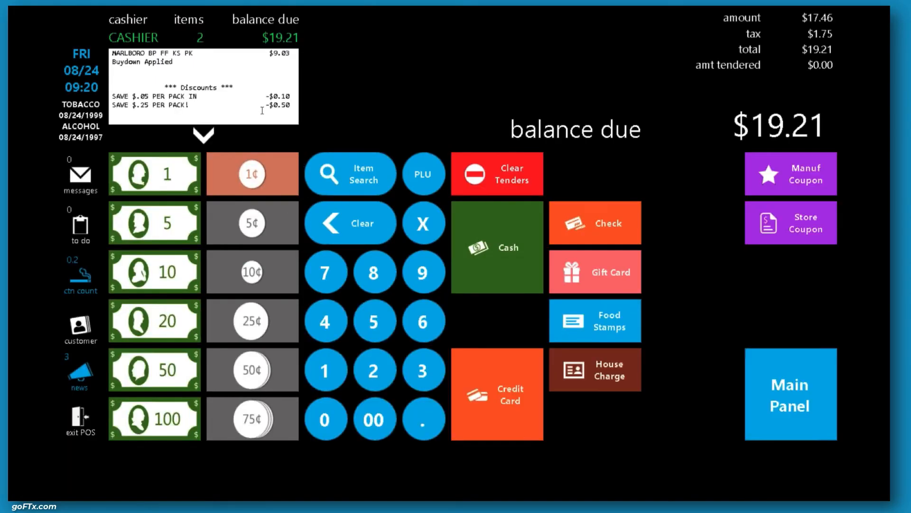
Check the two pack discount lines on the receipt against the three Marlboro discounts in FasTrax Director
left_click(291, 104)
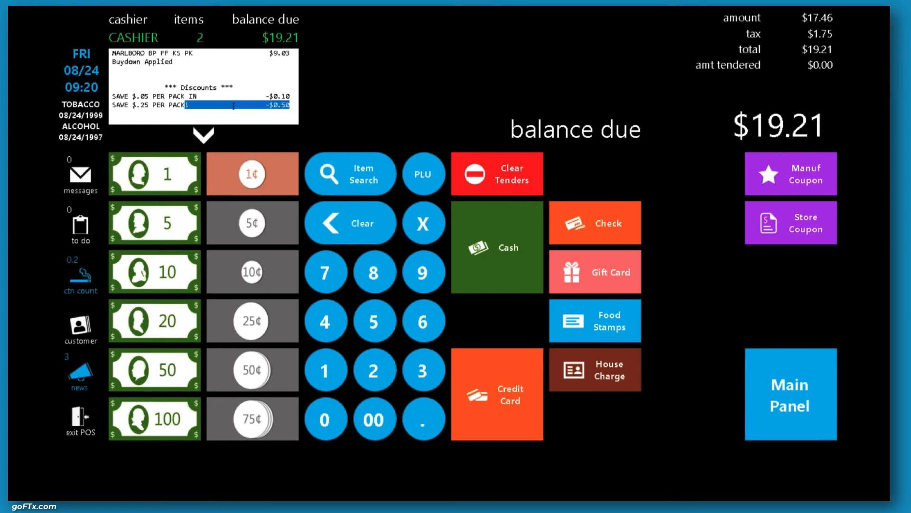
left_click(113, 98)
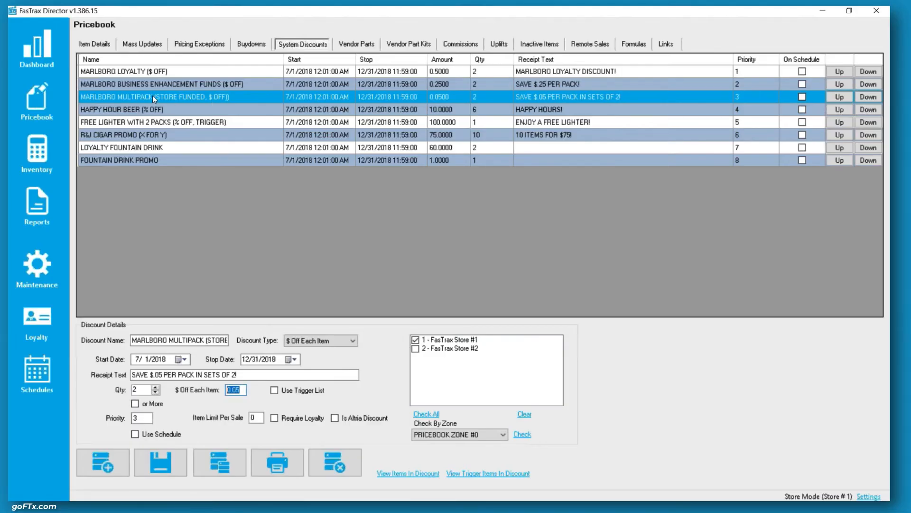
left_click(155, 95)
left_click(163, 83)
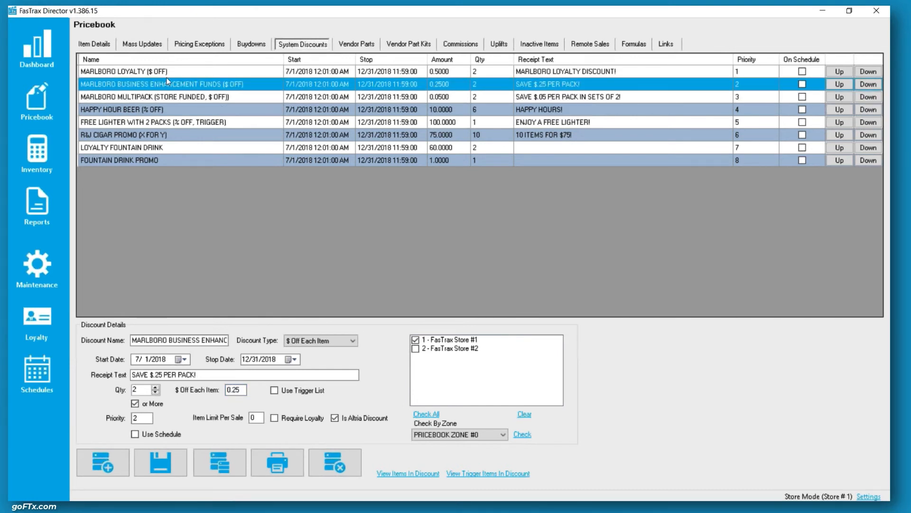
left_click(160, 74)
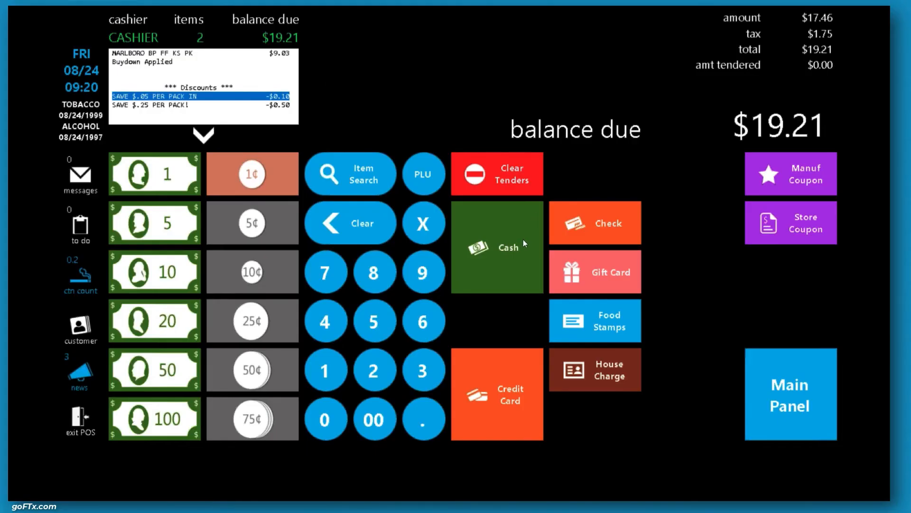
Tender the Marlboro sale in cash at the POS register and attach the loyalty customer to a new sale
left_click(523, 240)
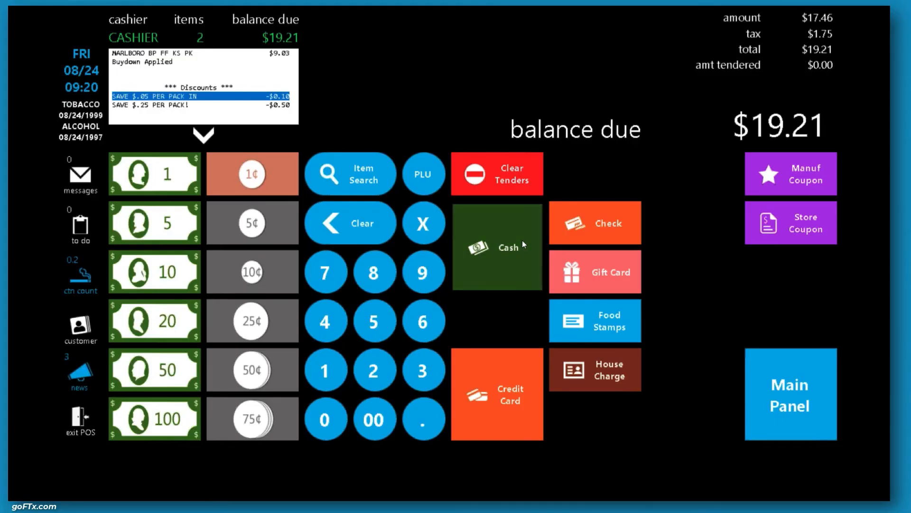
left_click(86, 330)
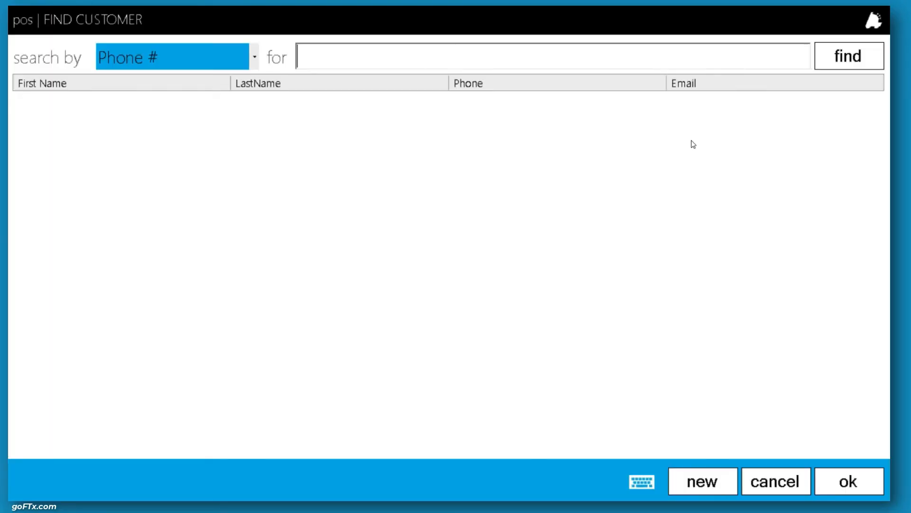
left_click(845, 57)
double_click(67, 207)
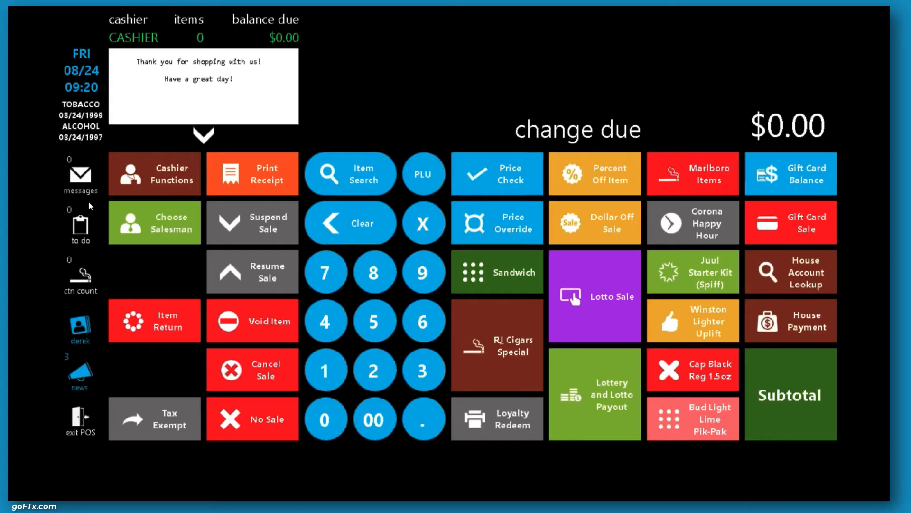
Ring up two MARLBORO BP FF KS packs for the customer with age visually verified, and complete the sale in cash
left_click(702, 181)
left_click(406, 74)
left_click(646, 408)
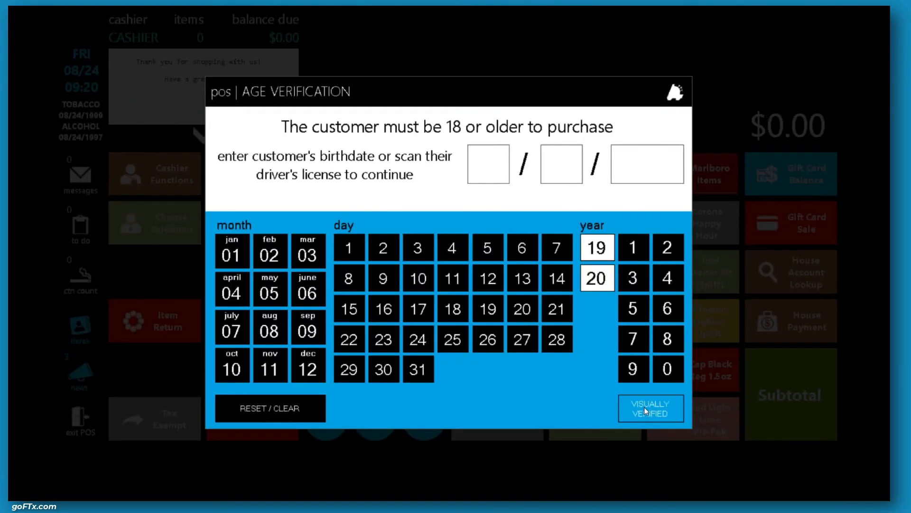
left_click(678, 172)
left_click(474, 76)
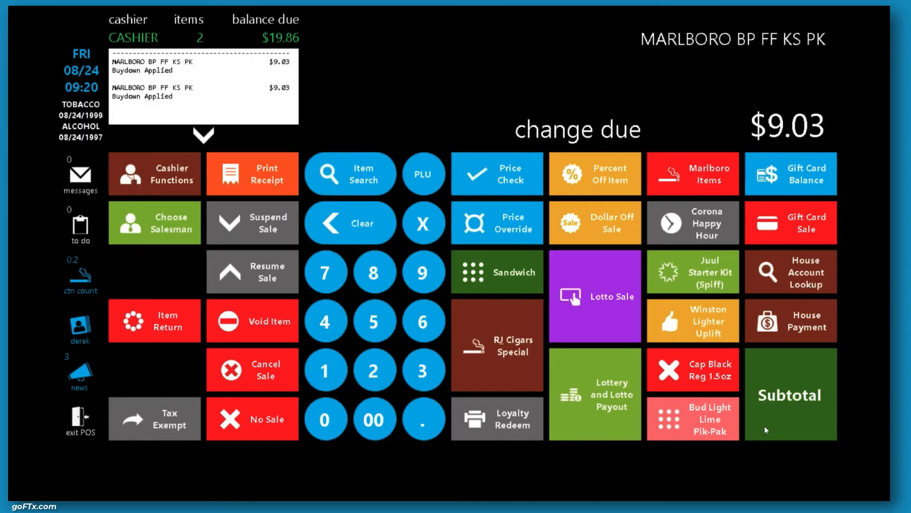
left_click(795, 387)
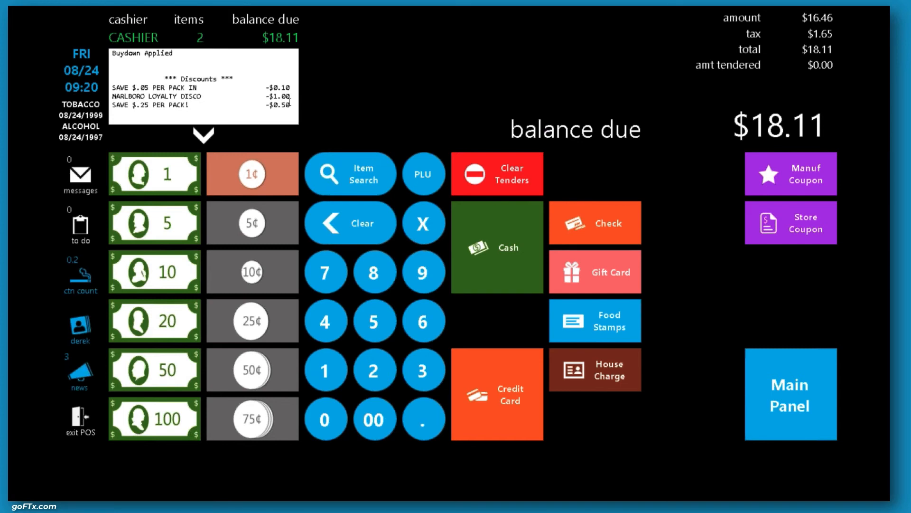
left_click(503, 235)
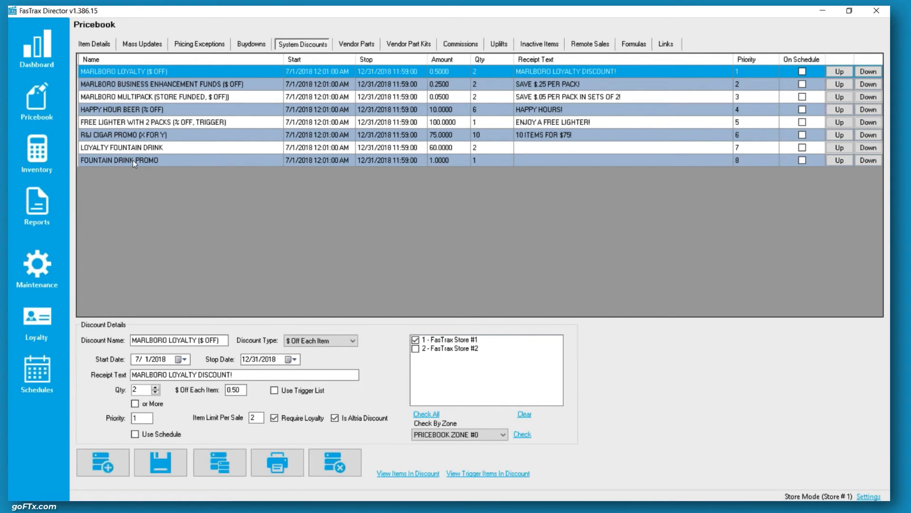
Review the RJ Cigar Promo in FasTrax Director, and ring up one of each of the six RJ cigars at the register with age visually verified
left_click(137, 147)
left_click(134, 137)
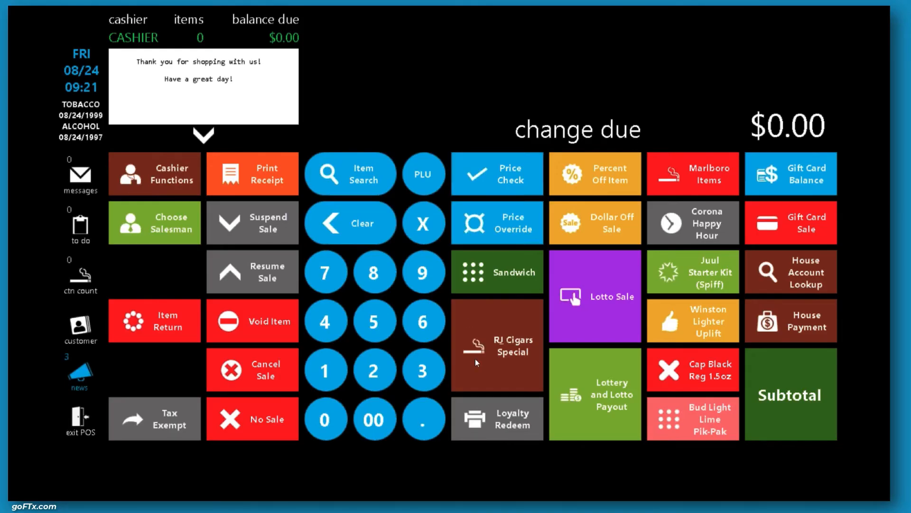
left_click(476, 359)
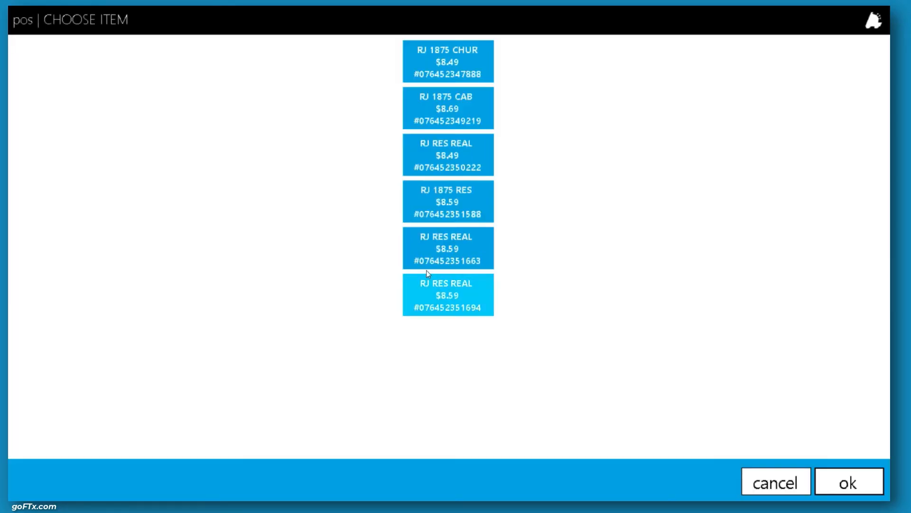
left_click(460, 79)
left_click(455, 108)
left_click(457, 188)
left_click(456, 163)
left_click(451, 247)
left_click(451, 294)
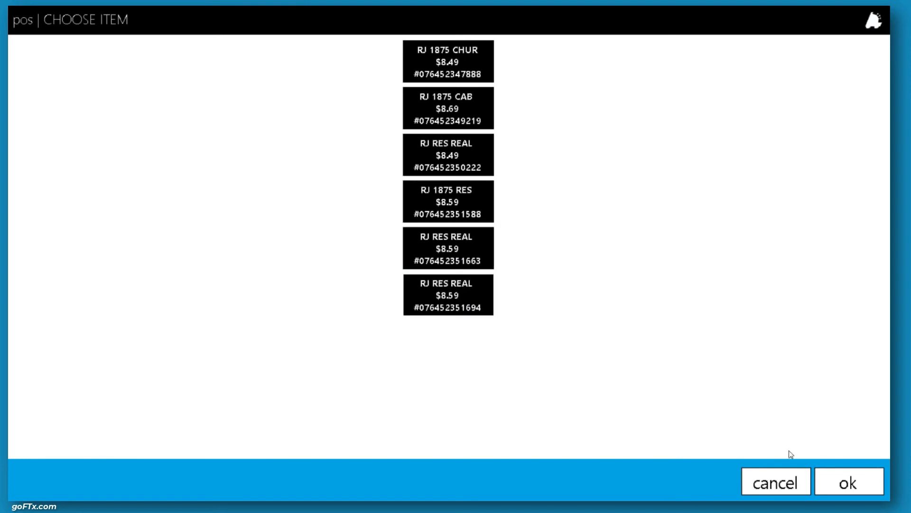
left_click(850, 482)
left_click(642, 407)
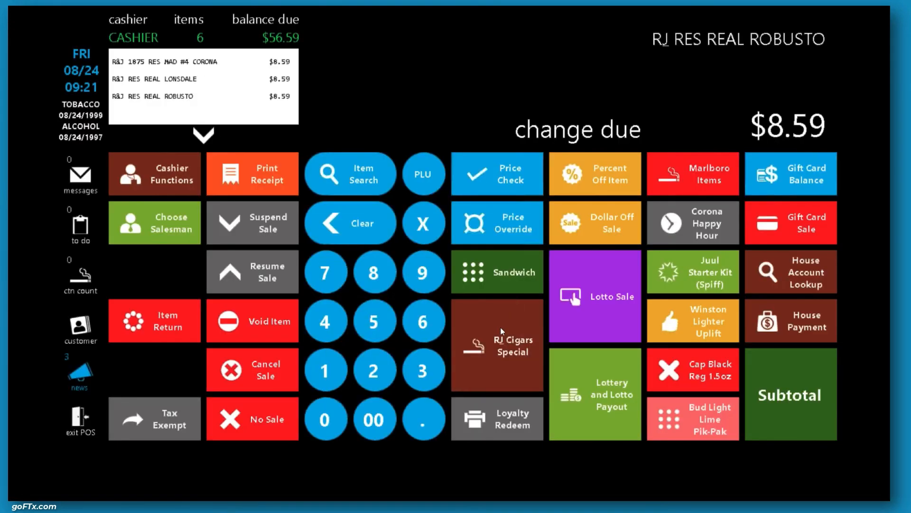
Add one RJ 1875 CHUR, one RJ 1875 CAB and one $8.49 RJ RES REAL cigar to the sale and subtotal it
left_click(502, 331)
left_click(455, 61)
left_click(456, 108)
left_click(456, 155)
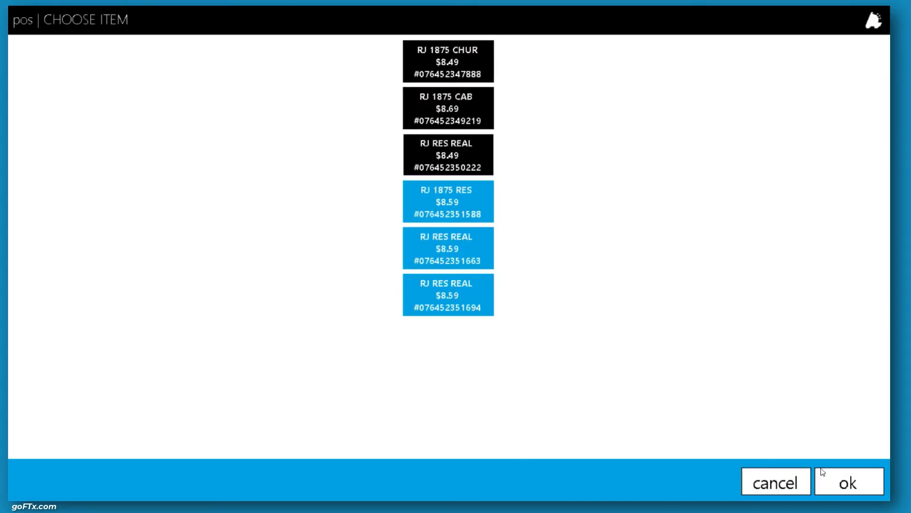
left_click(823, 471)
left_click(807, 394)
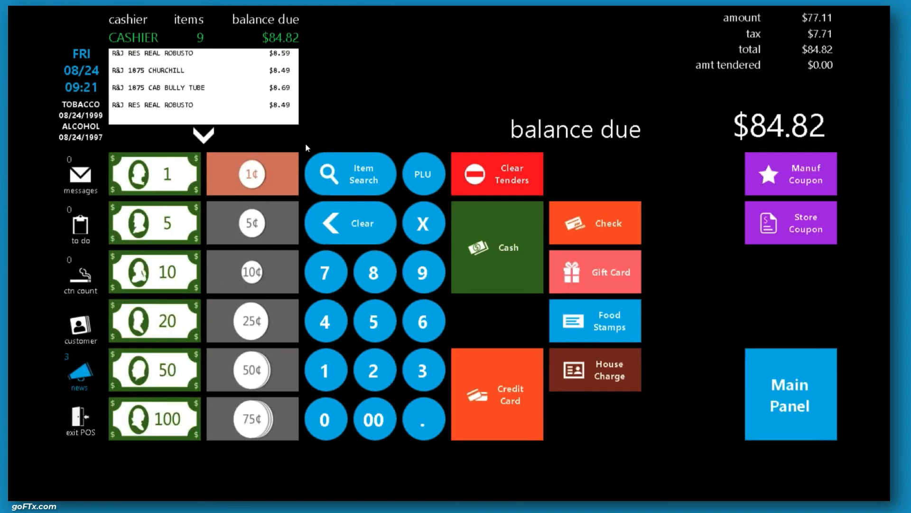
Add one RJ 1875 RES cigar as the tenth item, subtotal the sale to check its discount, and return to the main panel
left_click(790, 394)
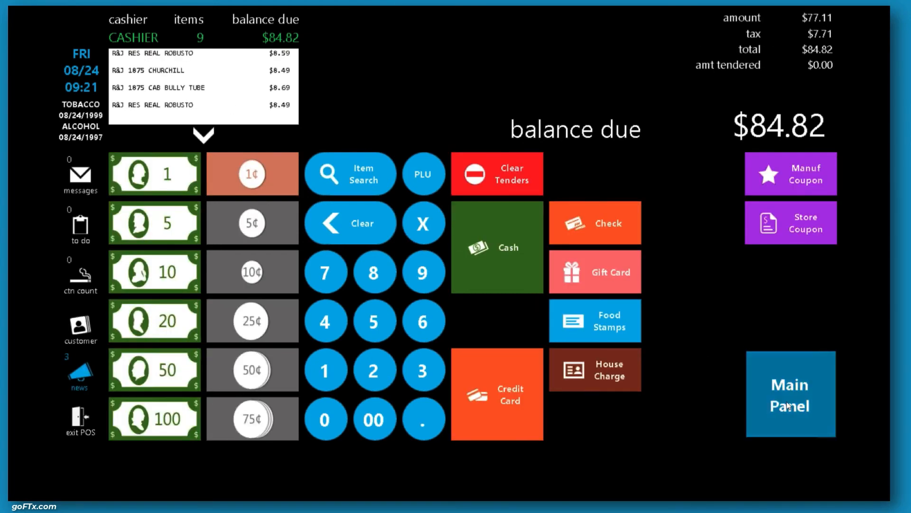
left_click(483, 332)
left_click(448, 204)
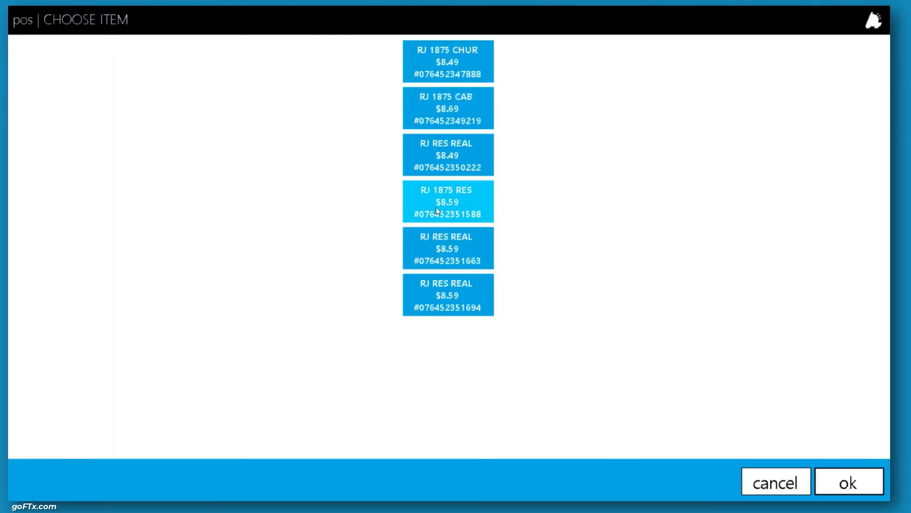
left_click(849, 482)
left_click(794, 369)
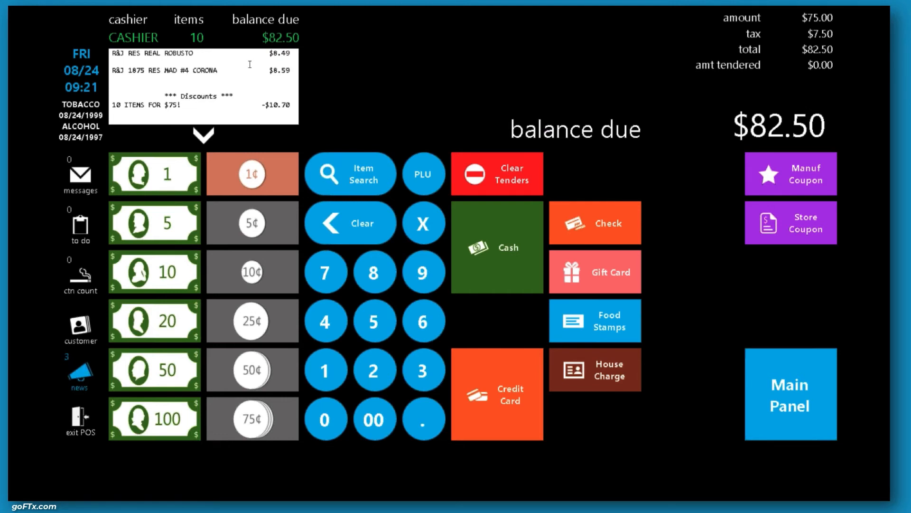
left_click(765, 382)
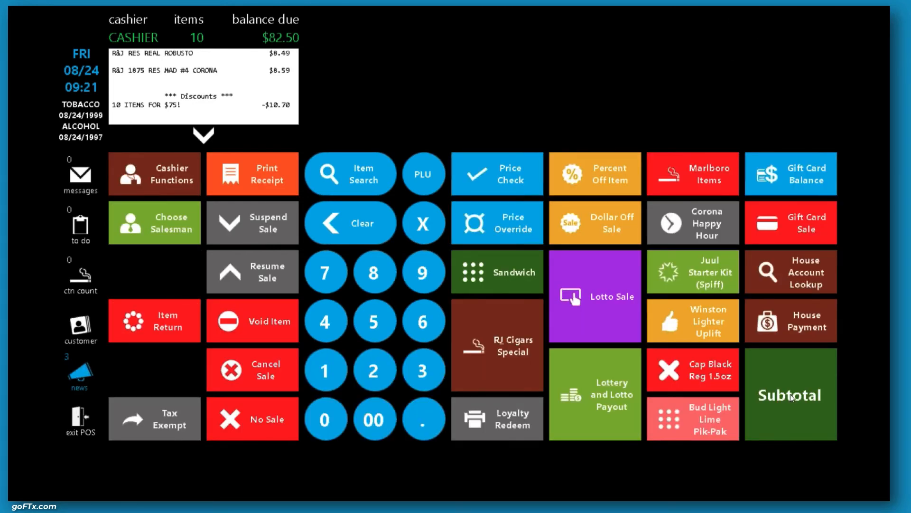
Subtotal the ten-cigar sale and complete it in cash
left_click(790, 396)
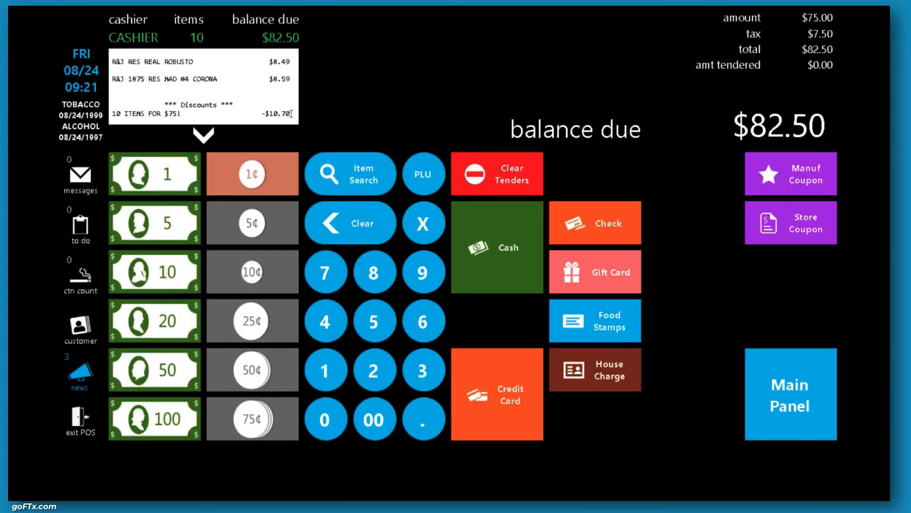
left_click(505, 234)
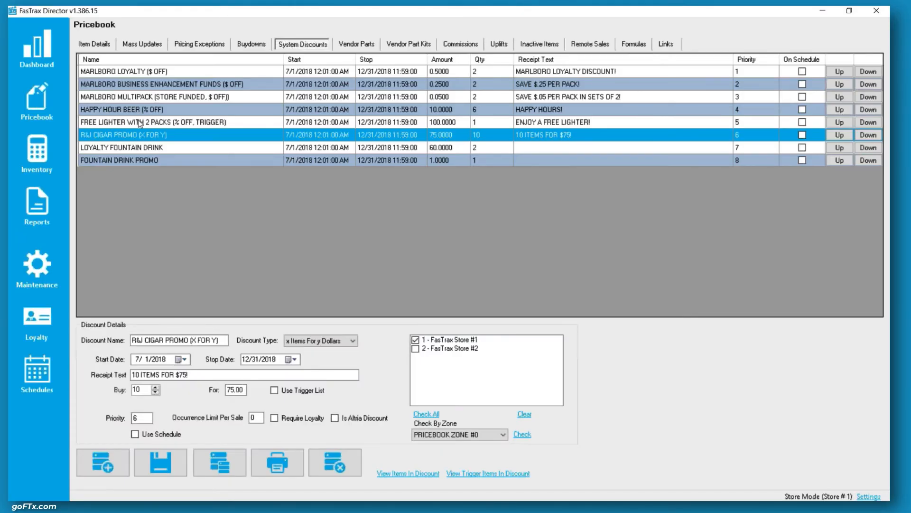
Review the FREE LIGHTER WITH 2 PACKS discount in FasTrax Director, including its discounted items and its trigger items
left_click(149, 123)
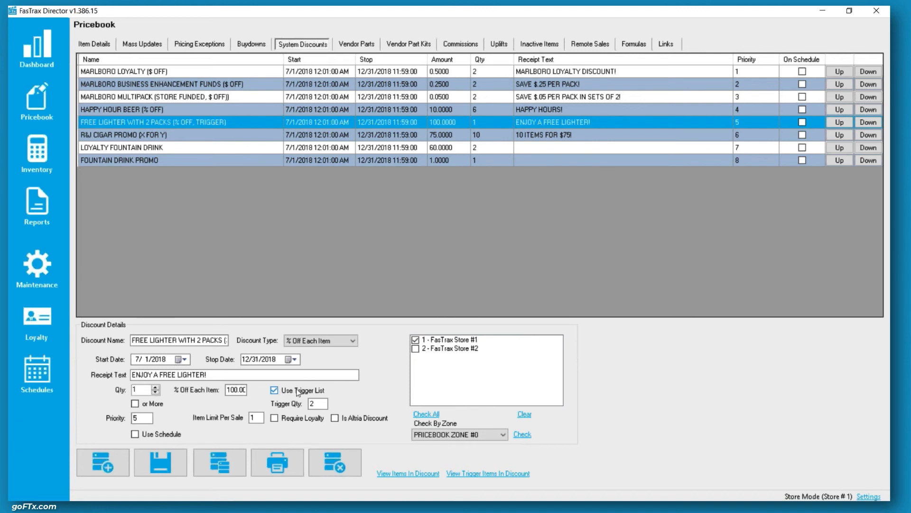
key("Tab")
left_click(398, 474)
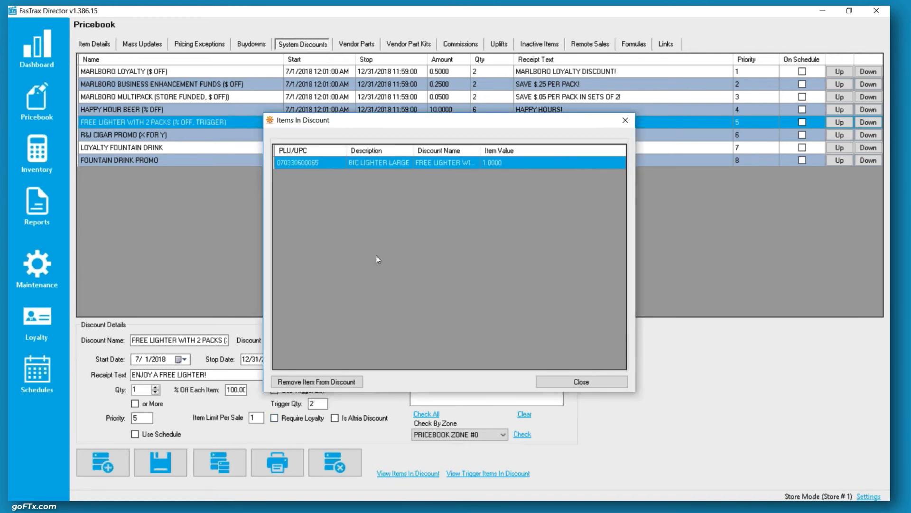
left_click(566, 380)
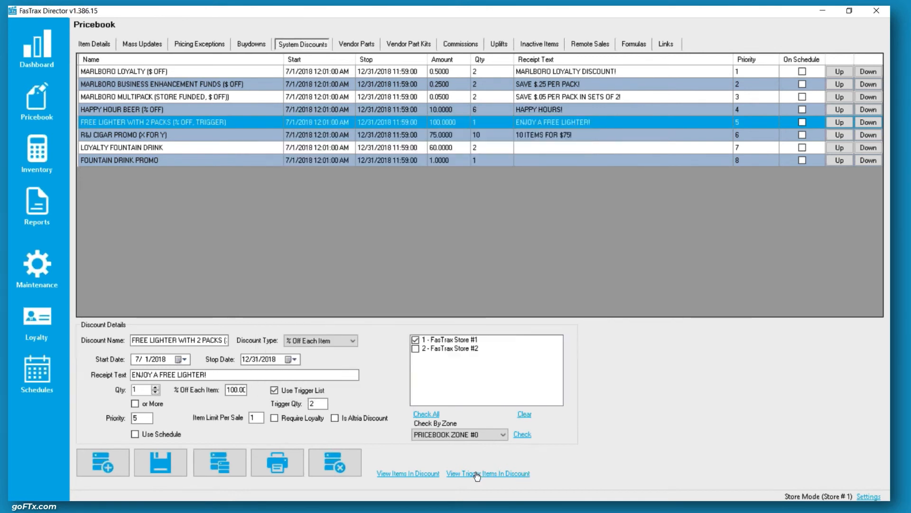
left_click(474, 473)
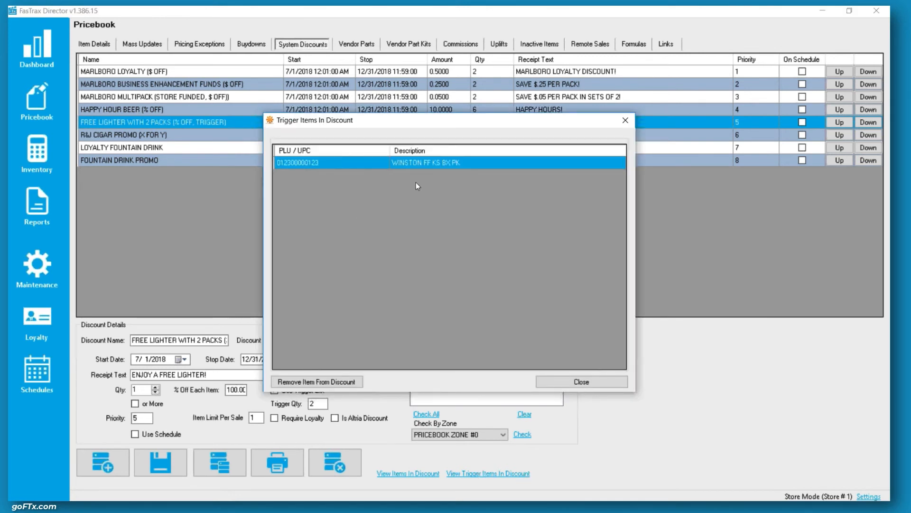
left_click(598, 386)
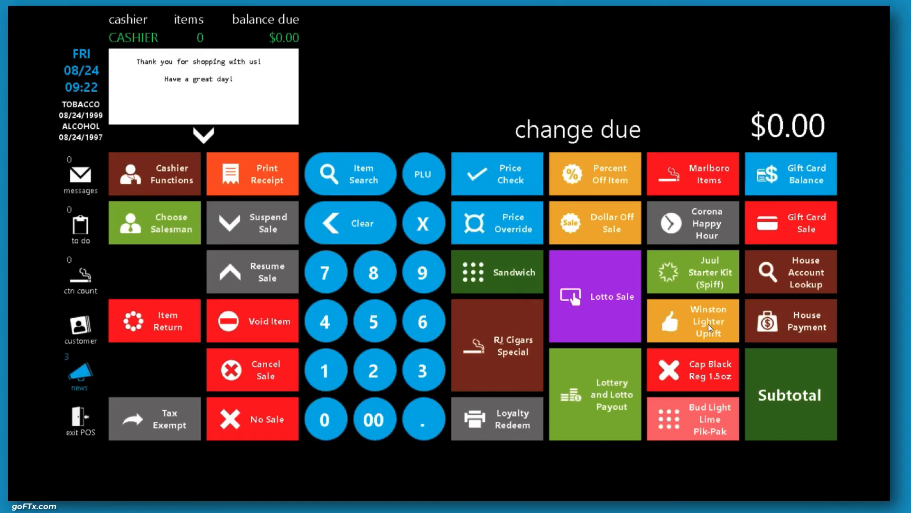
Ring up one WINSTON FF KS pack at the register, clear its age check and subtotal the sale
left_click(724, 325)
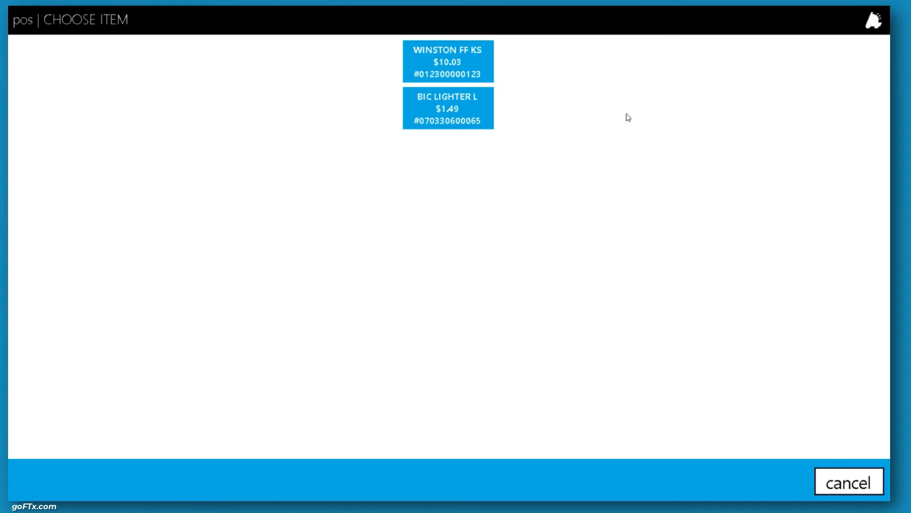
left_click(476, 58)
left_click(644, 411)
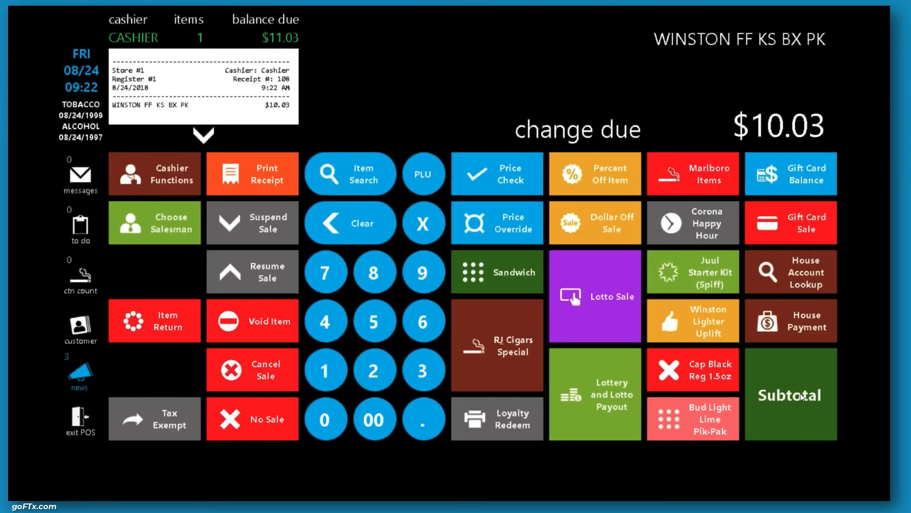
left_click(801, 395)
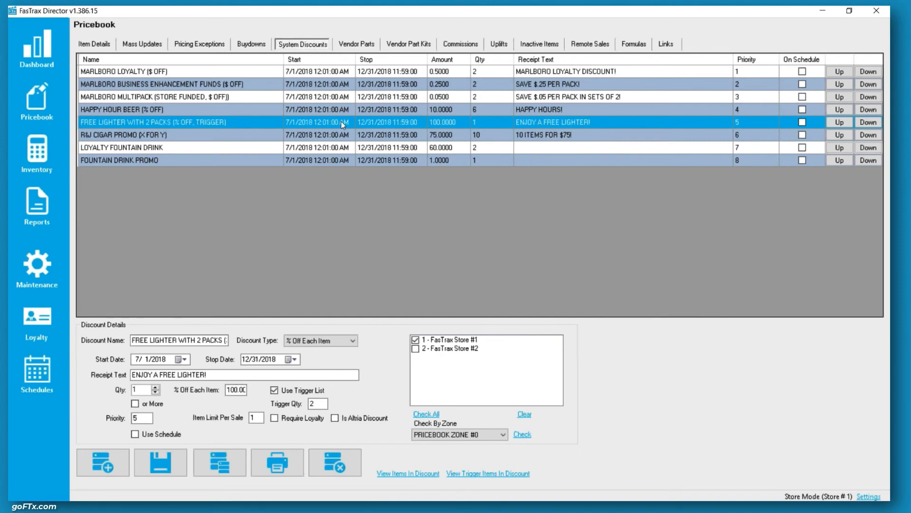
Look at the Pricebook's existing uplifts in FasTrax Director and return to the open sale at the register
key("super")
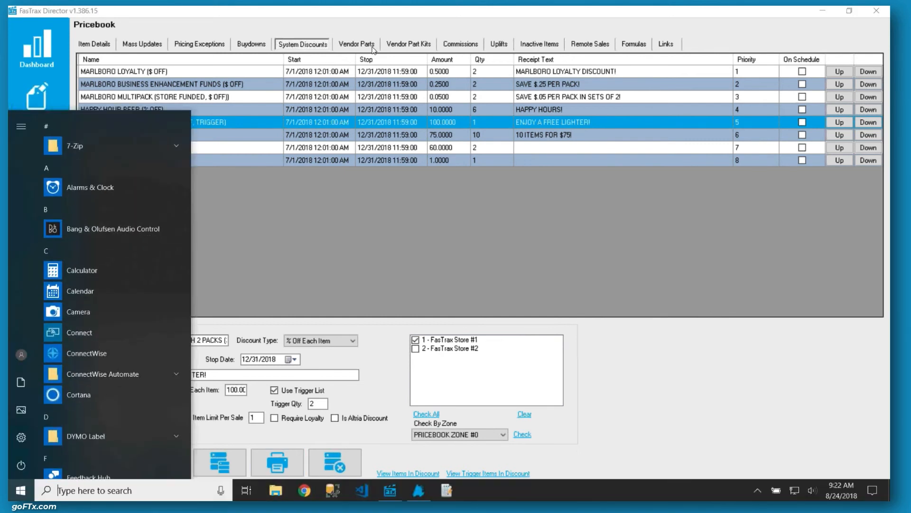
left_click(498, 45)
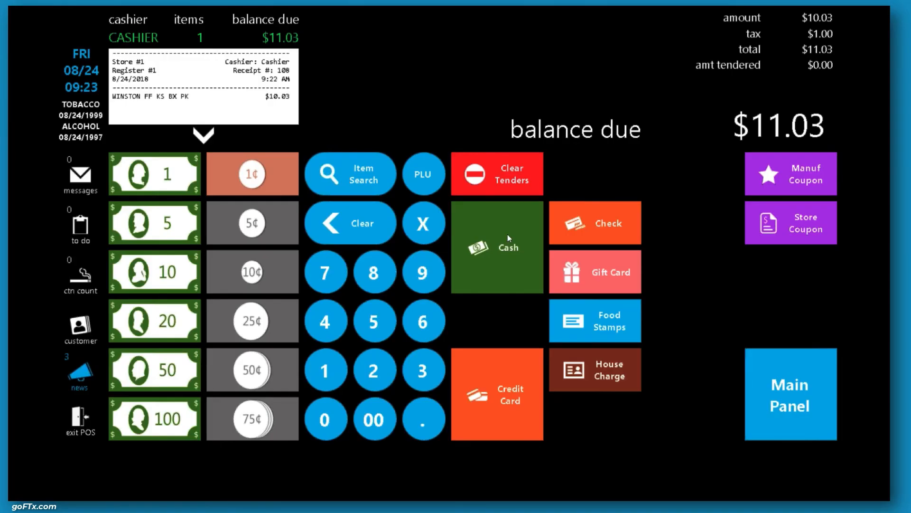
key("alt+Tab")
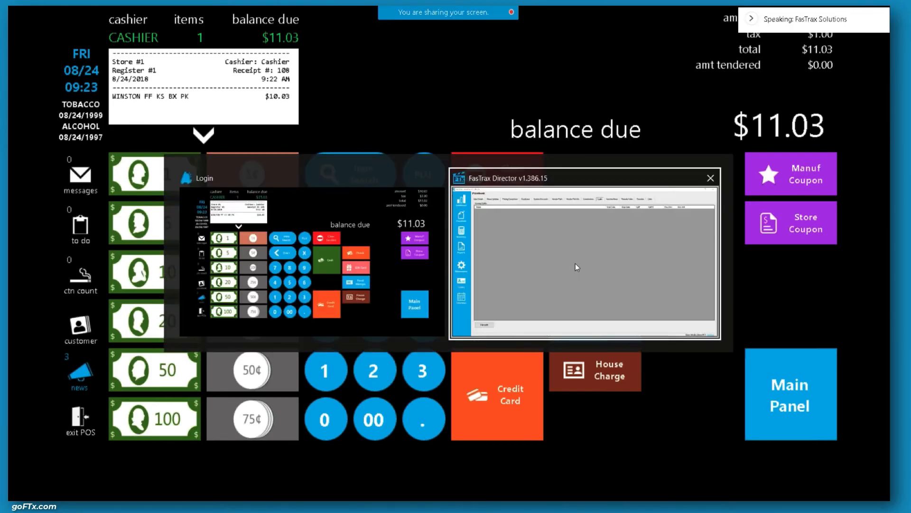
key("alt+Tab")
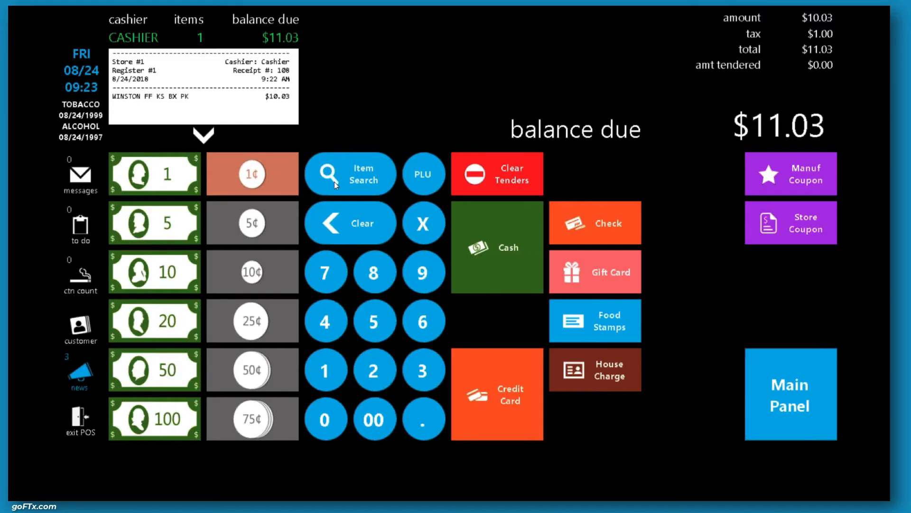
Add one BIC lighter to the Winston sale and subtotal it
left_click(796, 398)
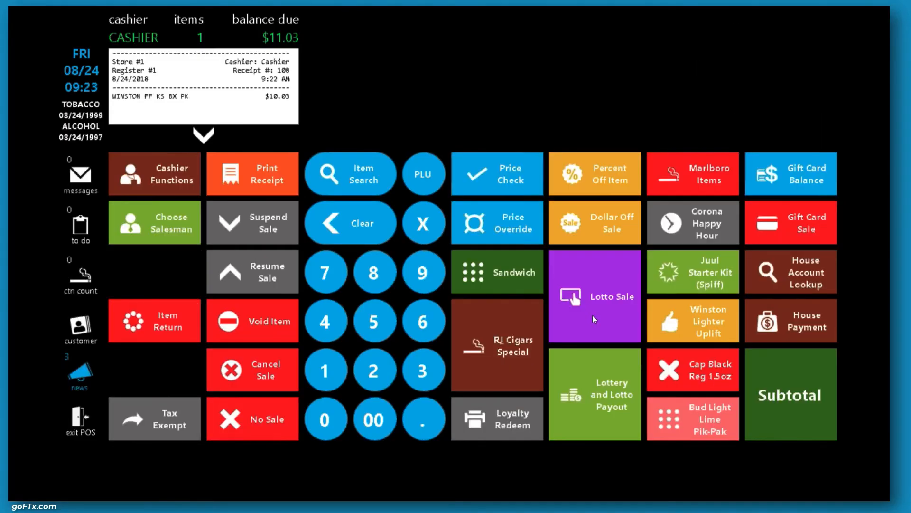
left_click(706, 316)
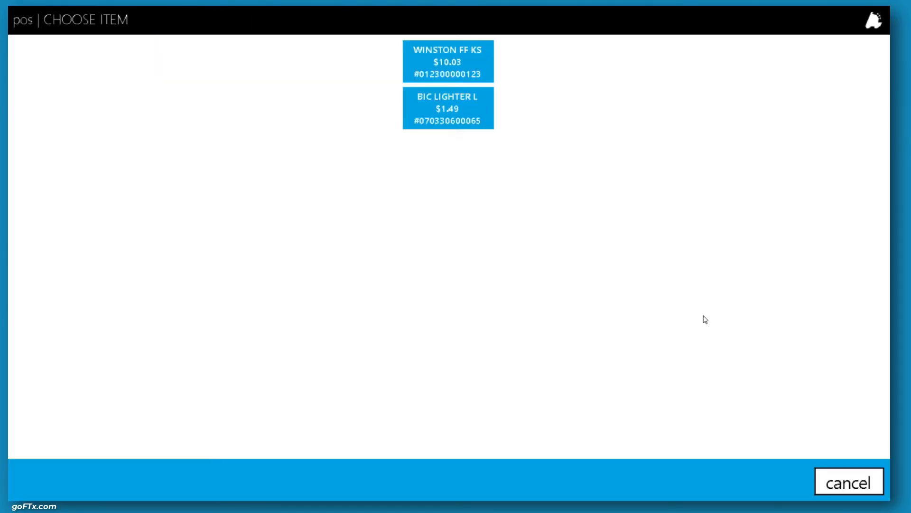
left_click(448, 110)
left_click(792, 394)
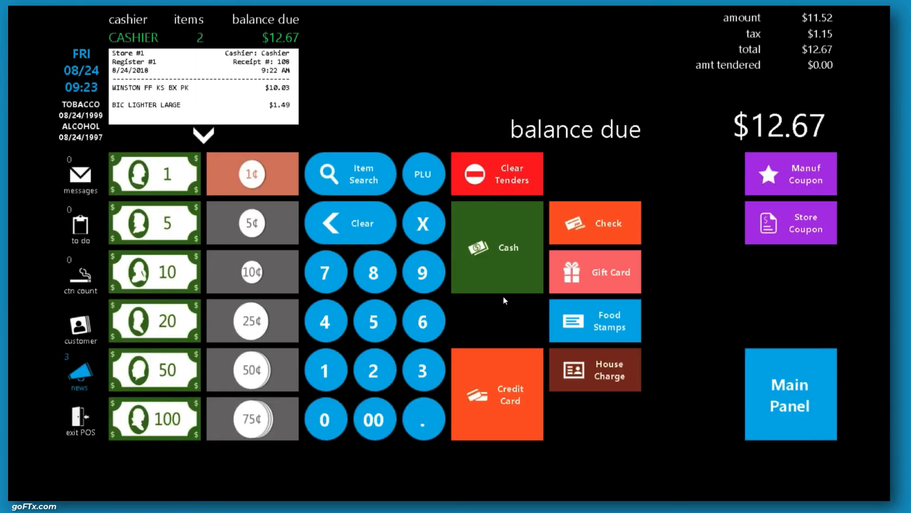
Add a second WINSTON FF KS pack to trigger the lighter discount, subtotal the sale and complete it in cash
left_click(809, 389)
left_click(689, 315)
left_click(447, 62)
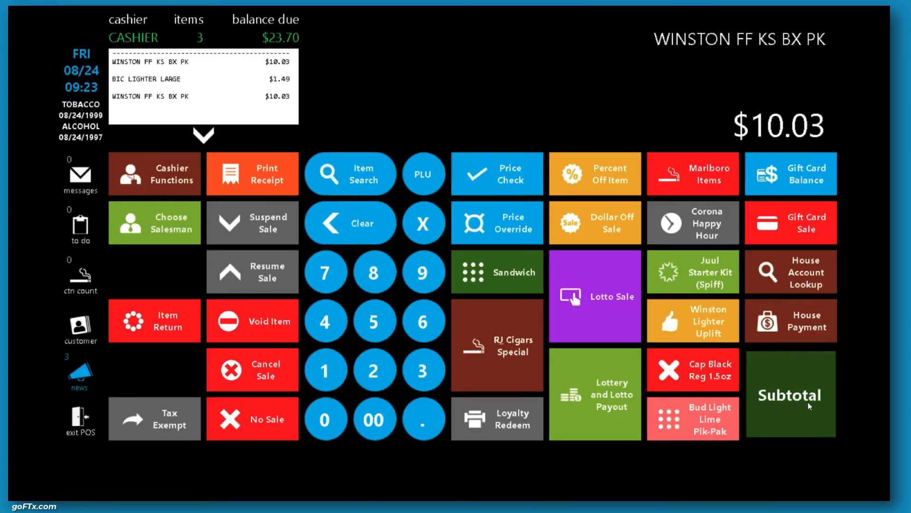
left_click(810, 406)
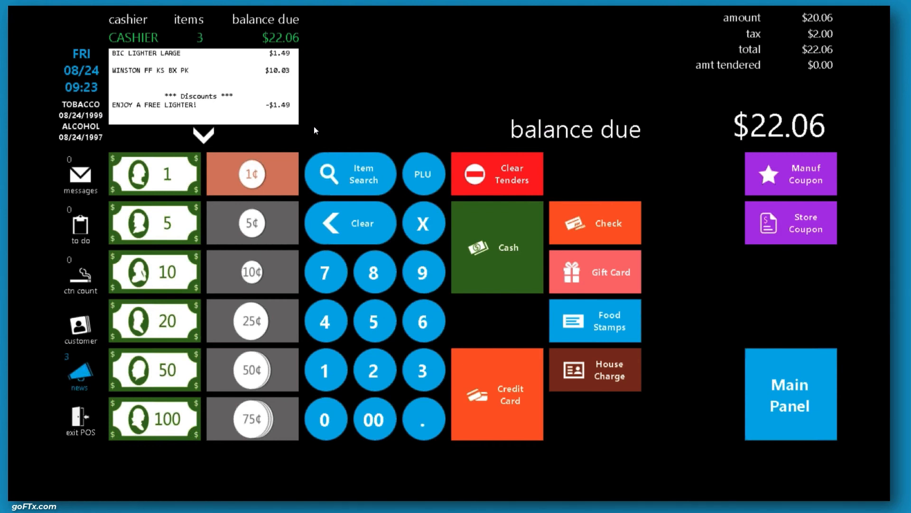
left_click(492, 230)
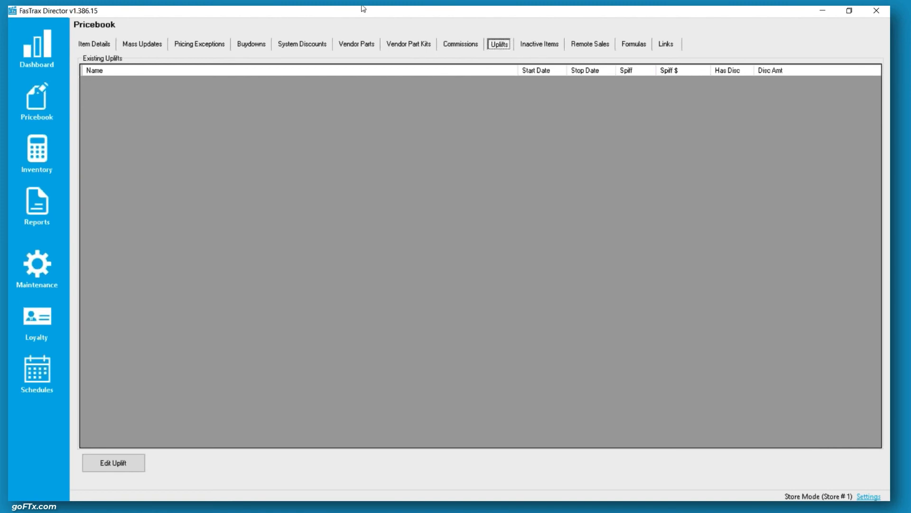
Switch to FasTrax Director and open the System Discounts Report among the sales reports
left_click(302, 47)
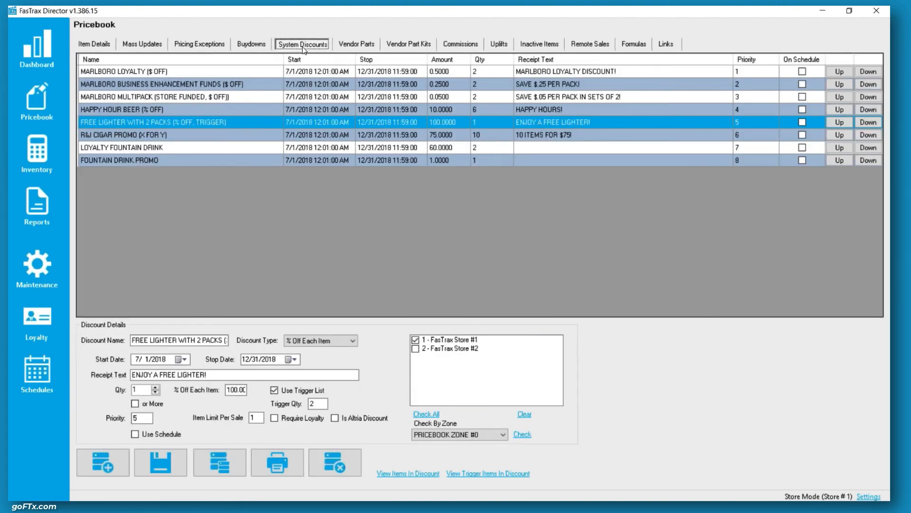
left_click(34, 202)
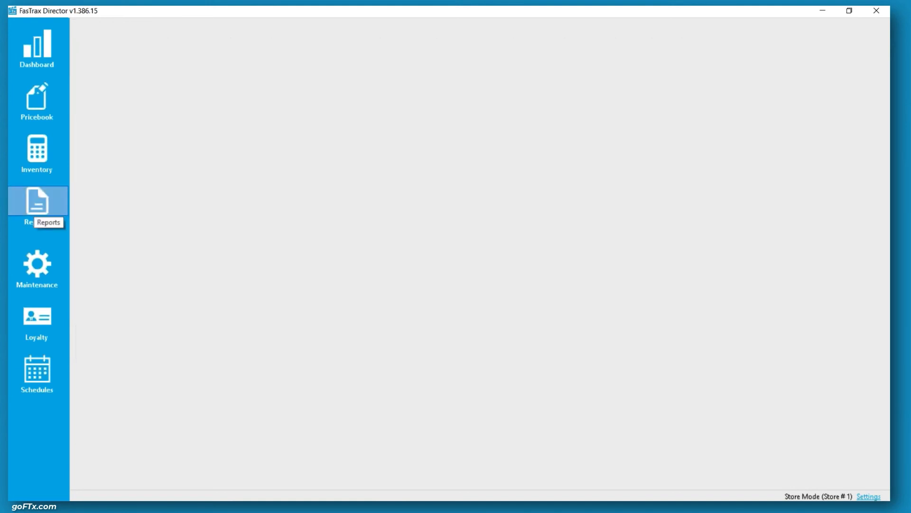
left_click(178, 45)
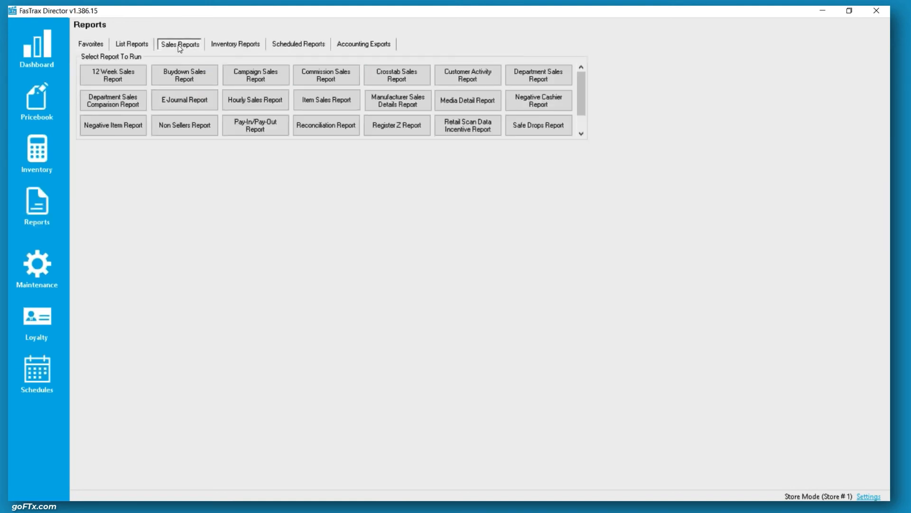
scroll(266, 137, "down", 1)
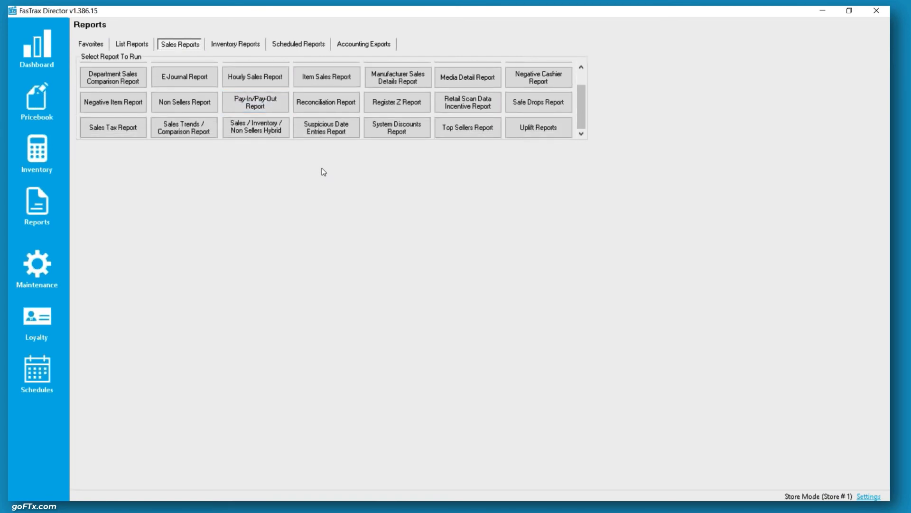
left_click(398, 128)
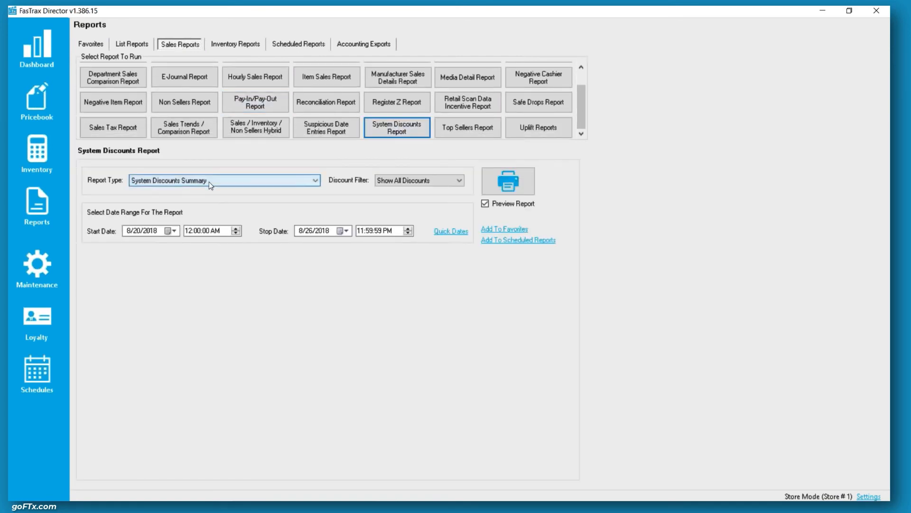
Filter the System Discounts Summary by discounts, and add FOUNTAIN DRINK PROMO to the selected discounts
left_click(415, 180)
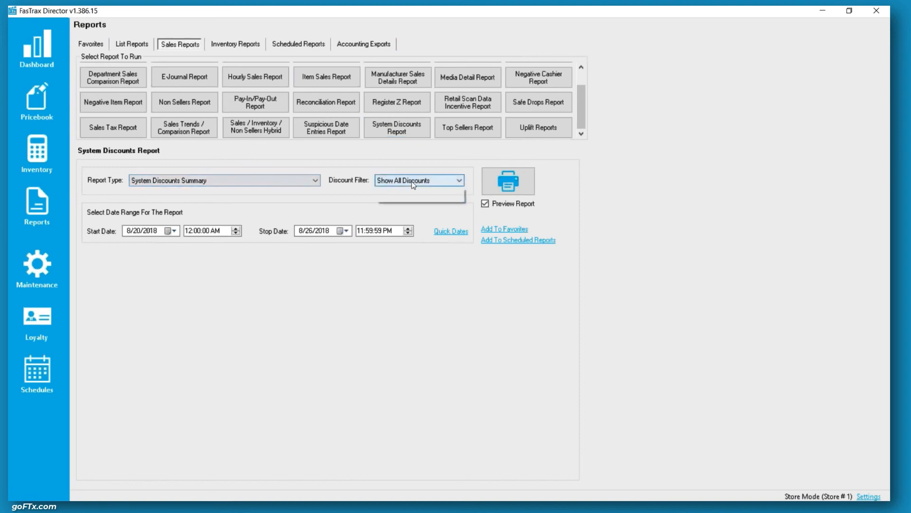
left_click(407, 198)
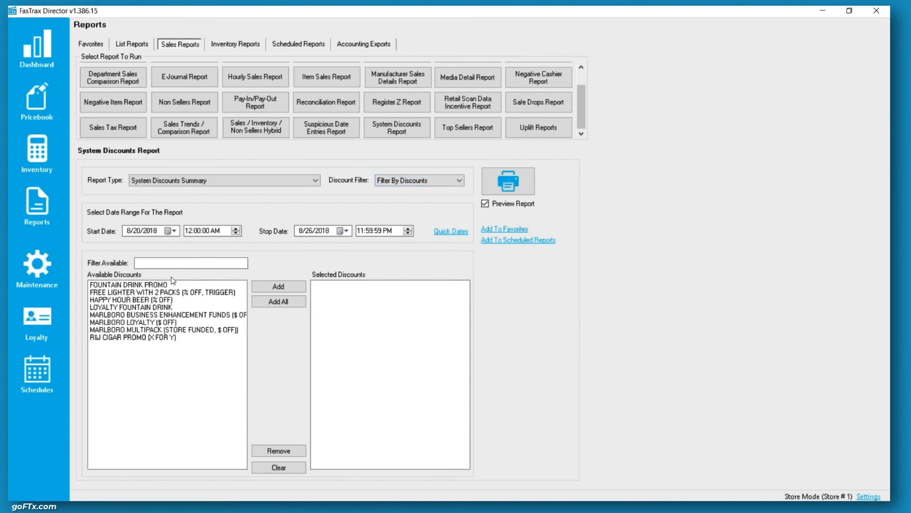
left_click(394, 182)
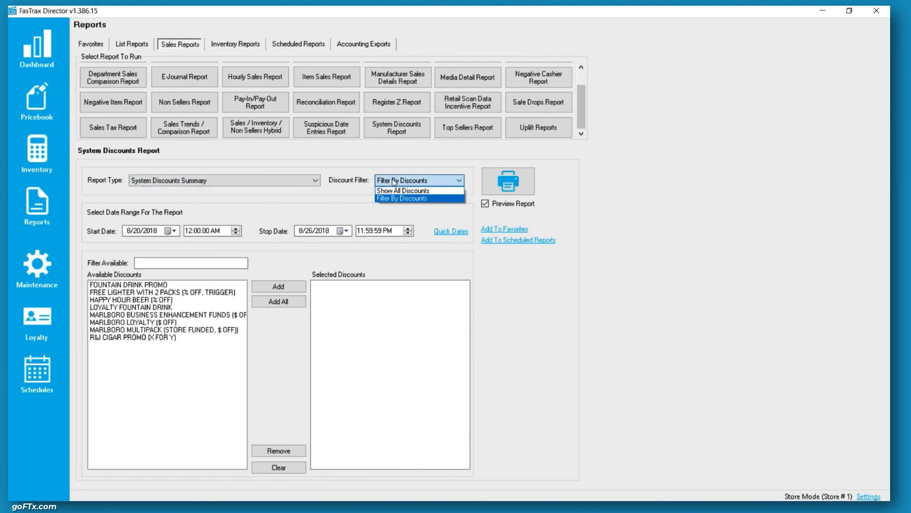
left_click(404, 189)
left_click(128, 284)
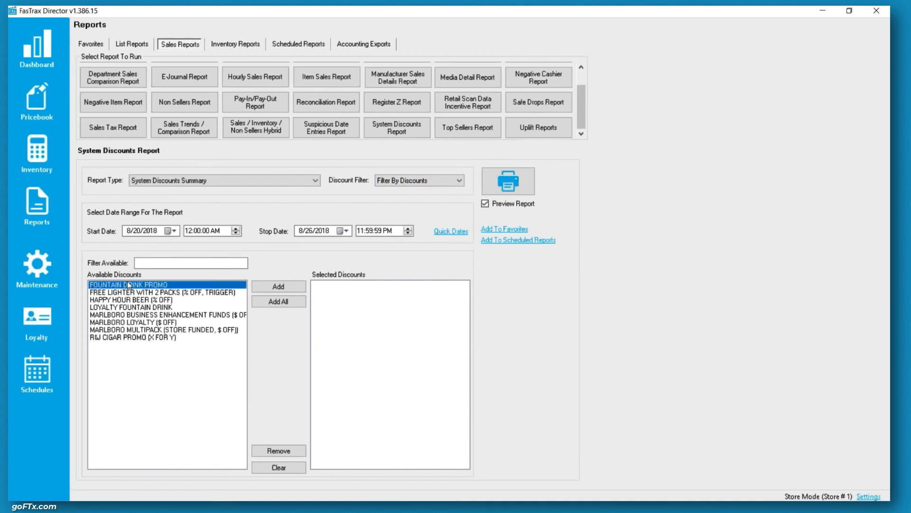
left_click(279, 286)
Set the report's date range to Today, preview the fountain drink discount summary and close it
left_click(451, 231)
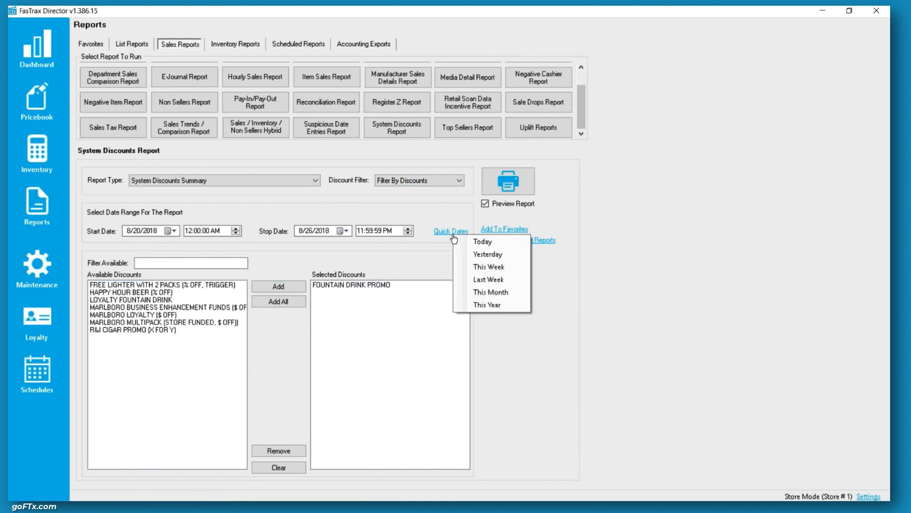
left_click(469, 242)
left_click(522, 182)
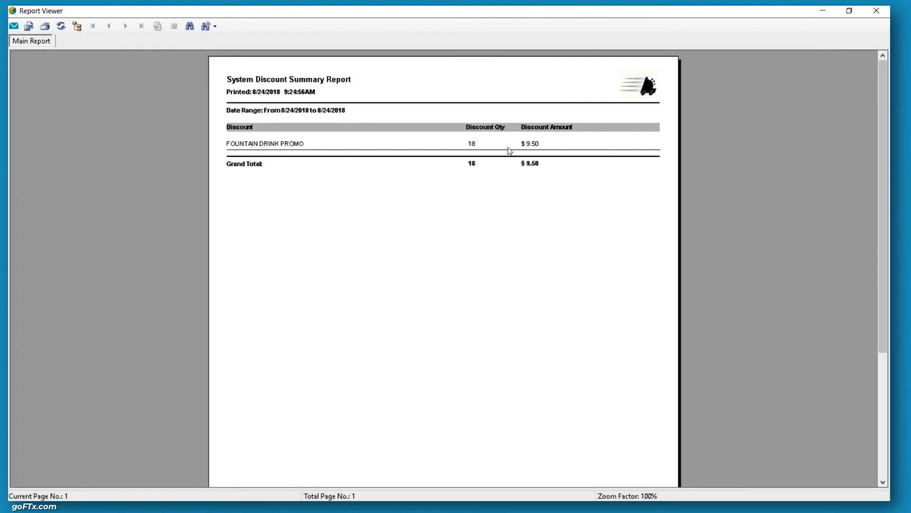
double_click(653, 12)
left_click(231, 15)
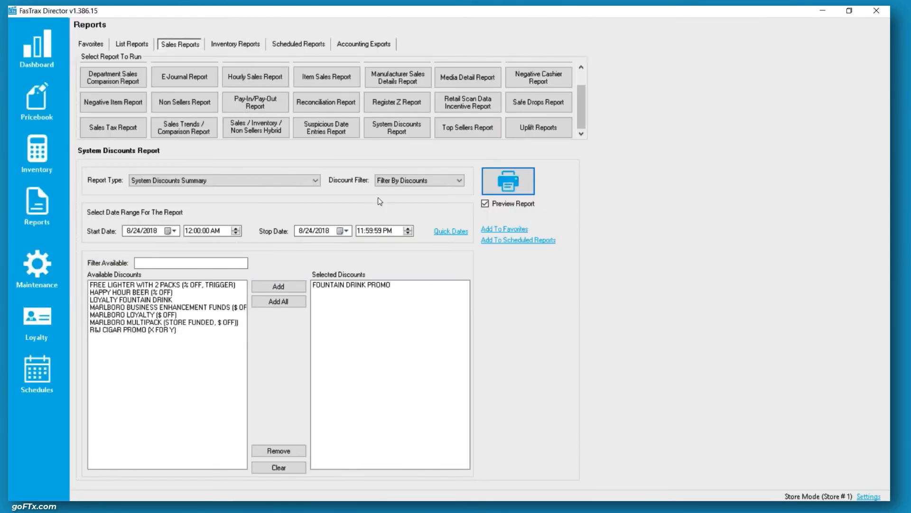
Set the discount filter to Show All Discounts, preview the summary report and close it
left_click(407, 182)
left_click(407, 190)
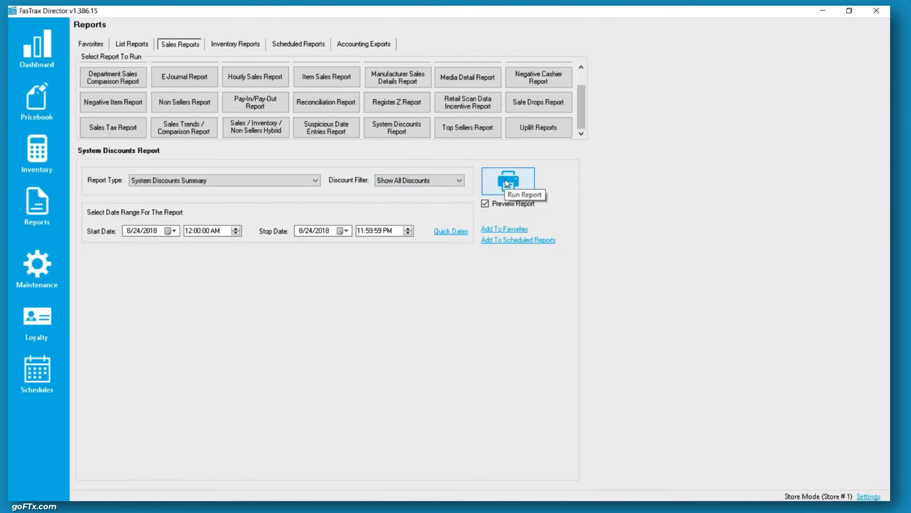
left_click(505, 180)
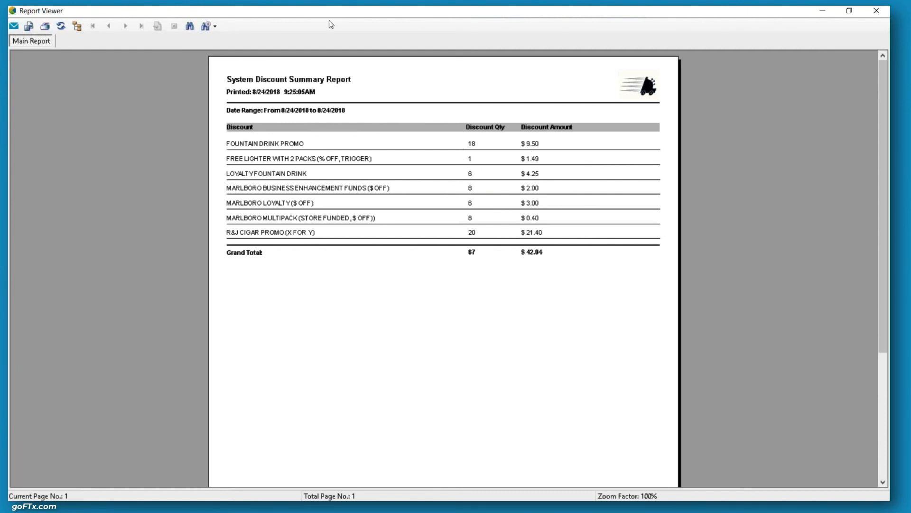
double_click(279, 10)
left_click(226, 13)
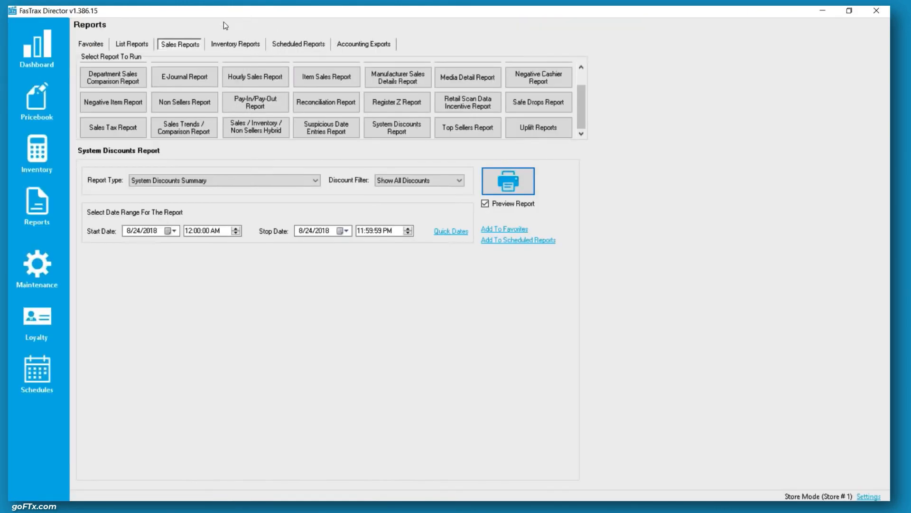
Set the report type to System Discounts Details, filter by discounts with FOUNTAIN DRINK PROMO selected, and preview the report
left_click(237, 182)
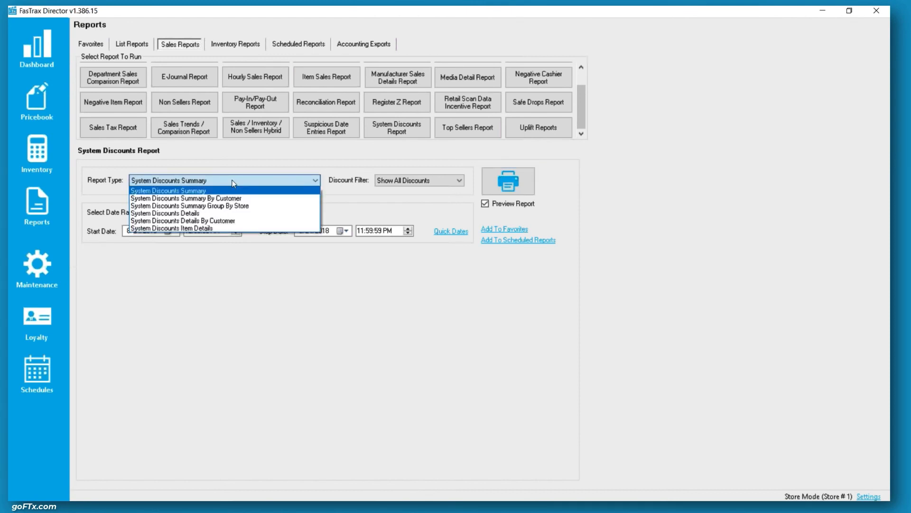
left_click(235, 214)
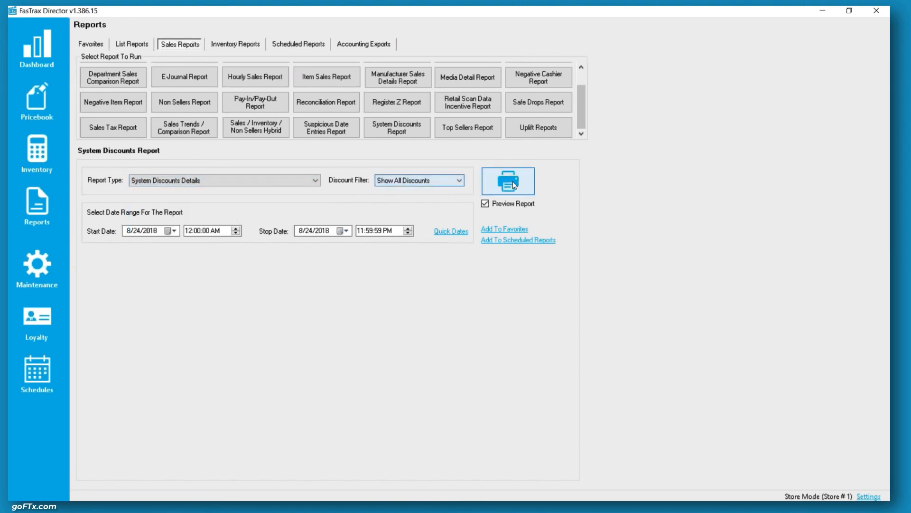
left_click(388, 181)
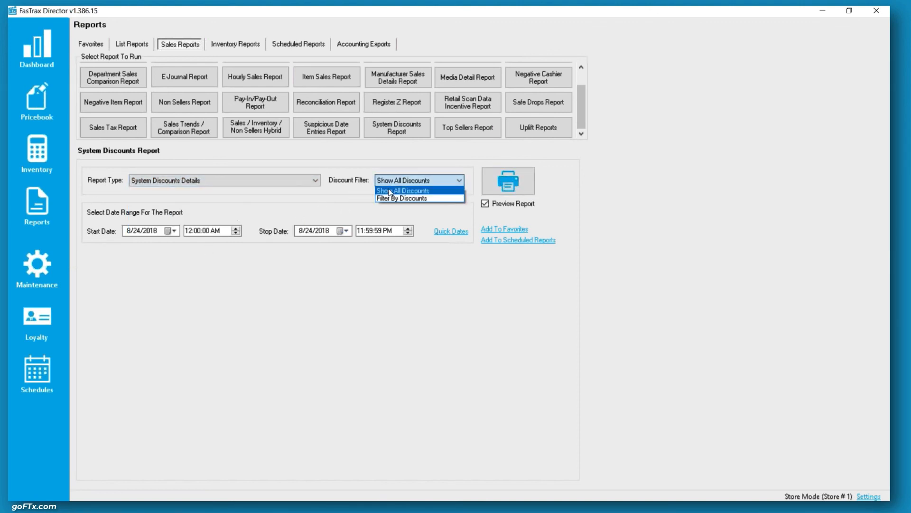
left_click(398, 199)
double_click(111, 285)
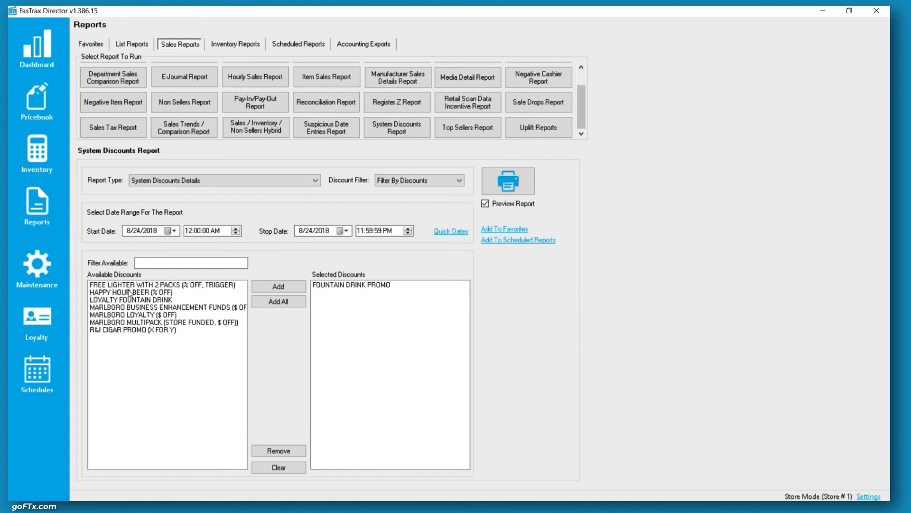
left_click(497, 186)
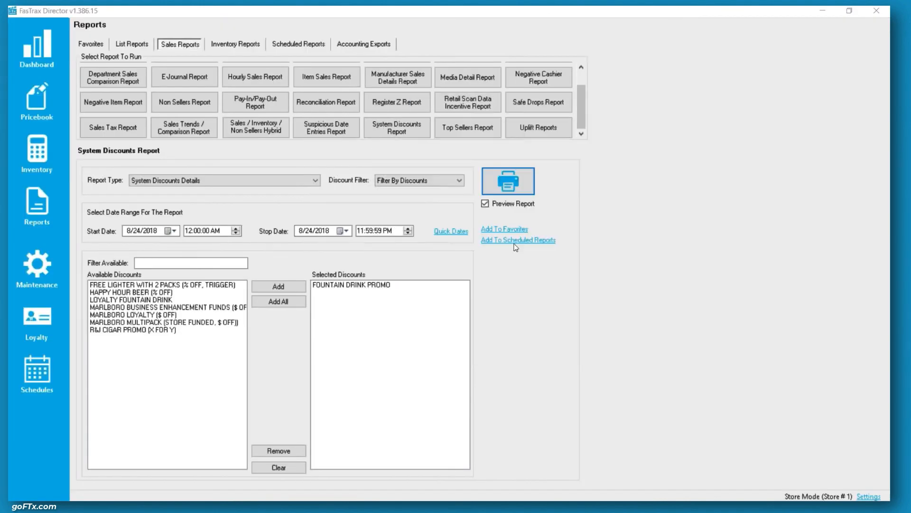
Preview the System Discounts Item Details report filtered by discounts to FOUNTAIN DRINK PROMO, and close the preview
left_click(250, 185)
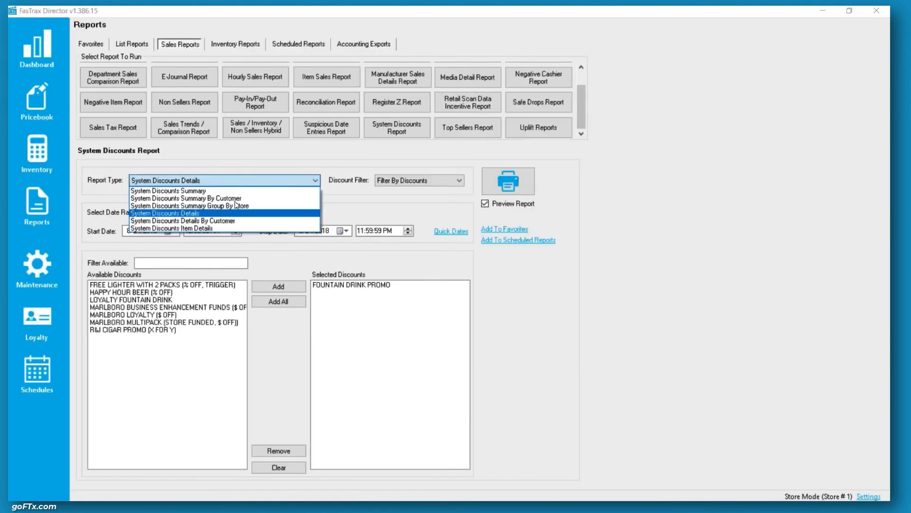
left_click(233, 229)
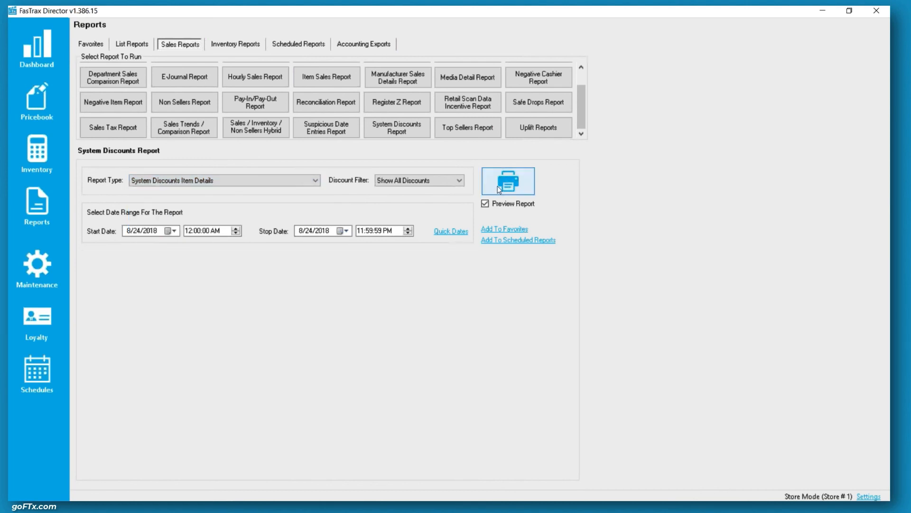
left_click(429, 180)
left_click(404, 198)
double_click(123, 285)
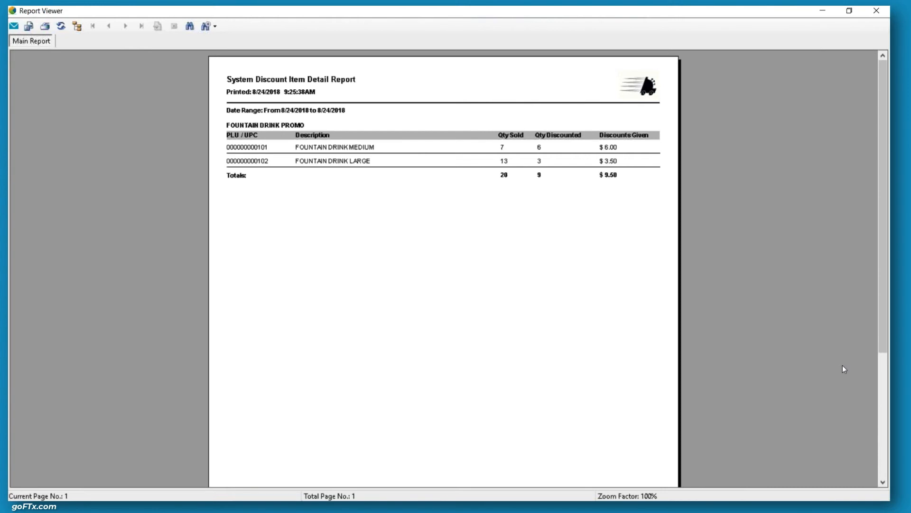
left_click_drag(637, 10, 532, 145)
left_click(632, 146)
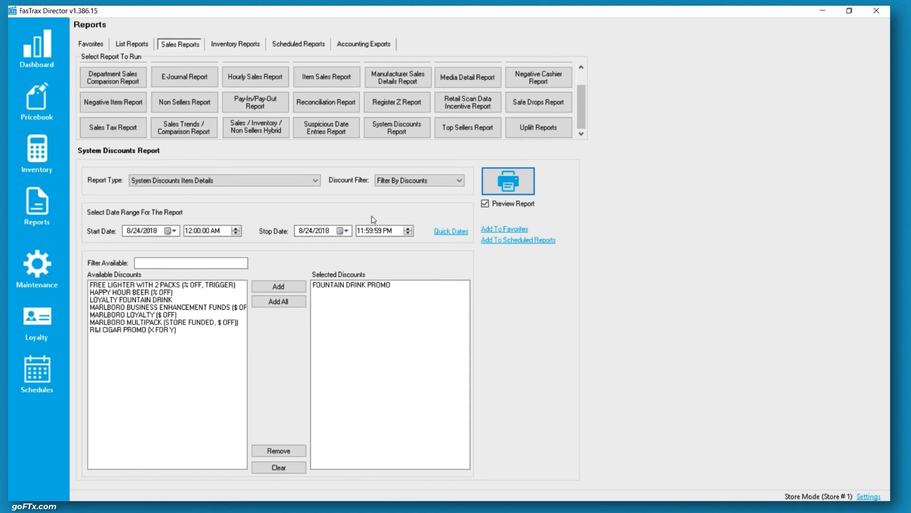
Open the Pricebook's System Discounts and view the details of the R&J CIGAR PROMO (X FOR Y) and LOYALTY FOUNTAIN DRINK discounts
left_click(38, 87)
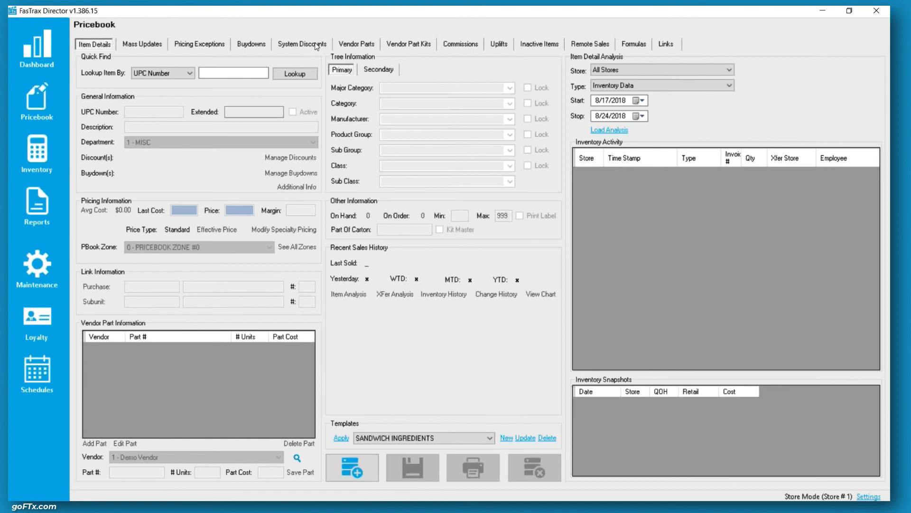
left_click(315, 44)
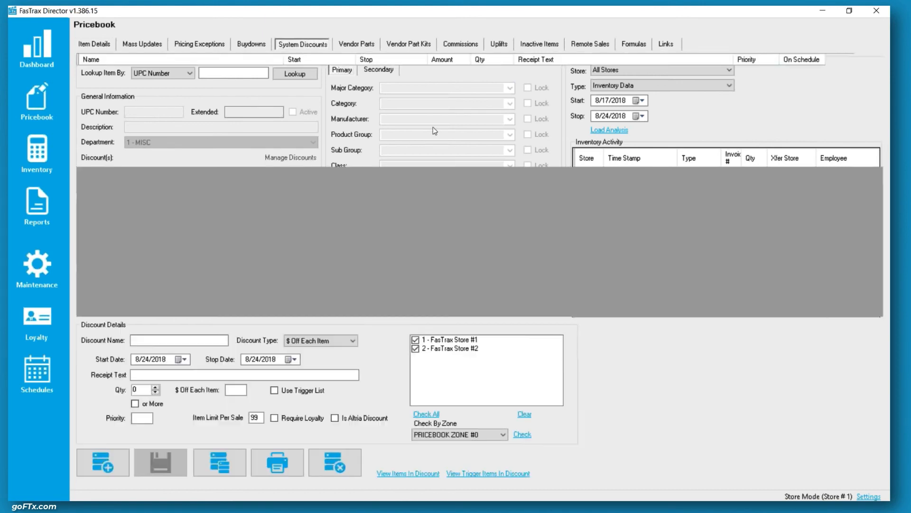
left_click(126, 137)
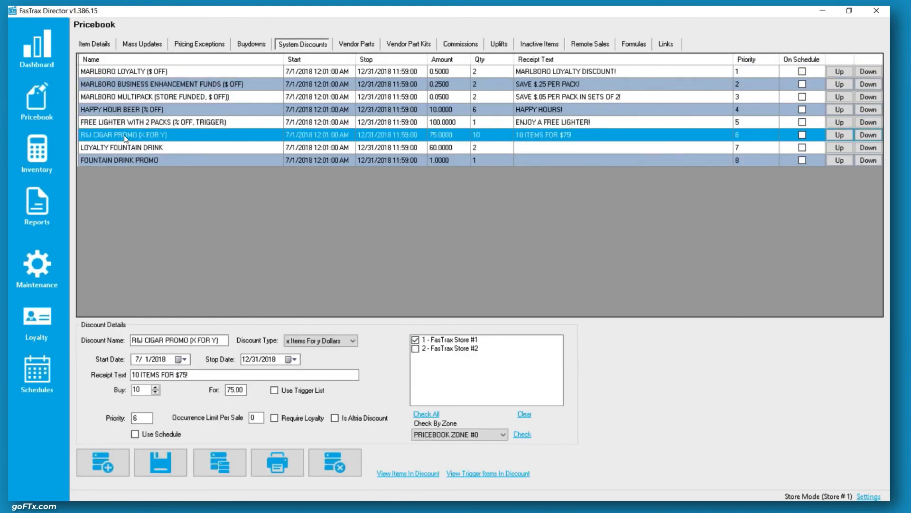
left_click(135, 151)
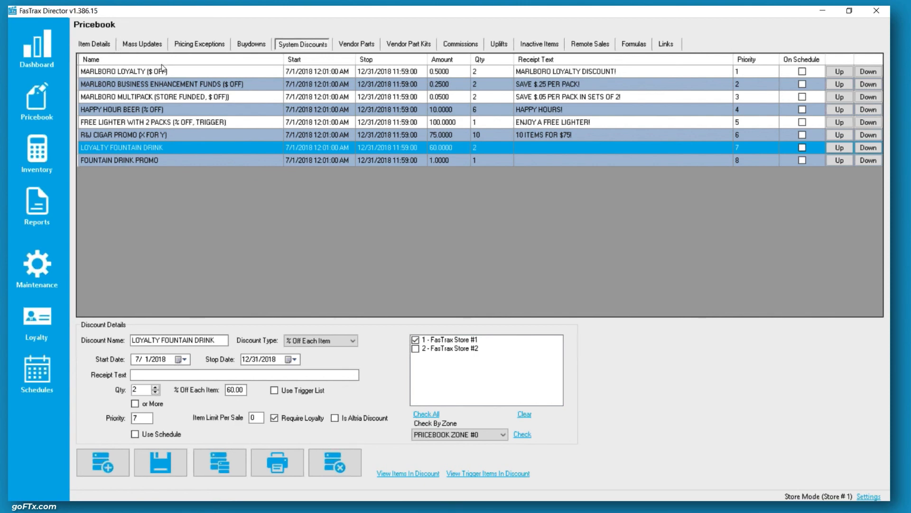
Switch to the Chrome browser, load goftx.com and open the site's FTx Lifeline page
key("super")
left_click(309, 490)
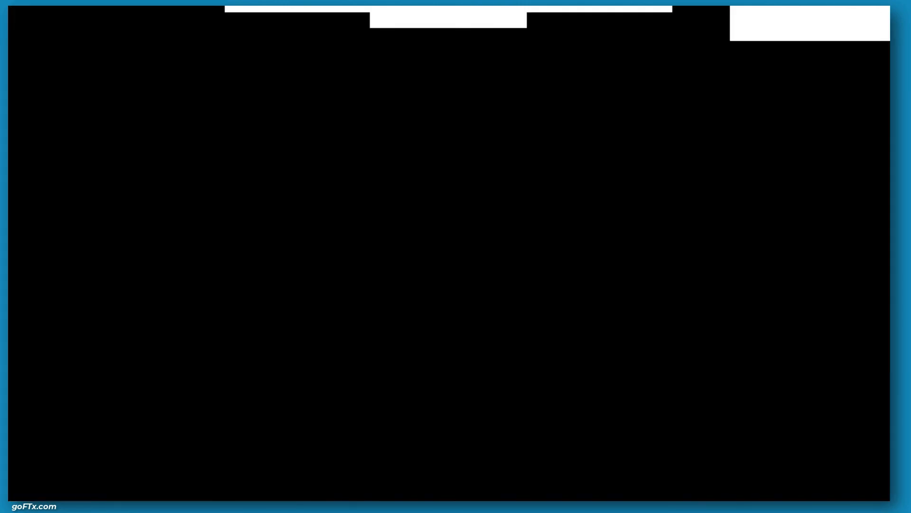
type("we")
key("BackSpace")
key("BackSpace")
key("BackSpace")
type("goftx.com")
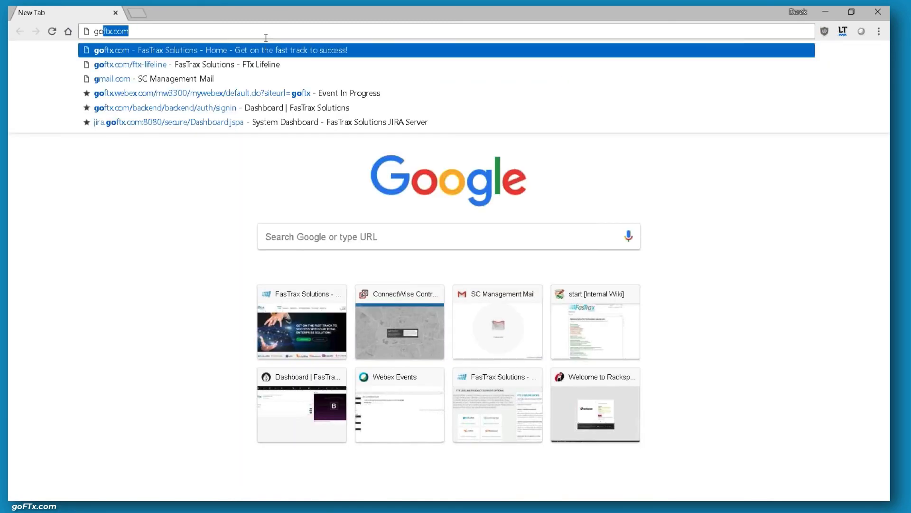
key("Return")
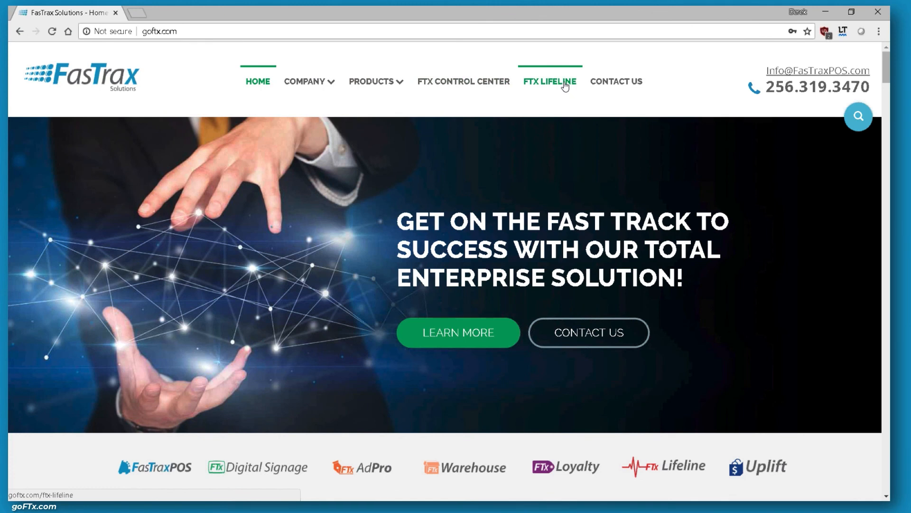
left_click(565, 85)
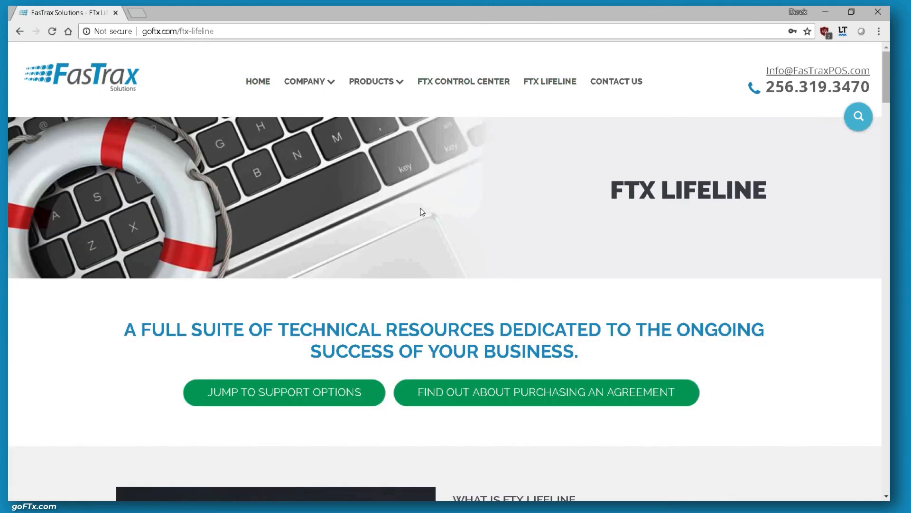
Open the FasTraxPOS video tutorials from the Lifeline support options and look through the available videos
scroll(423, 212, "down", 15)
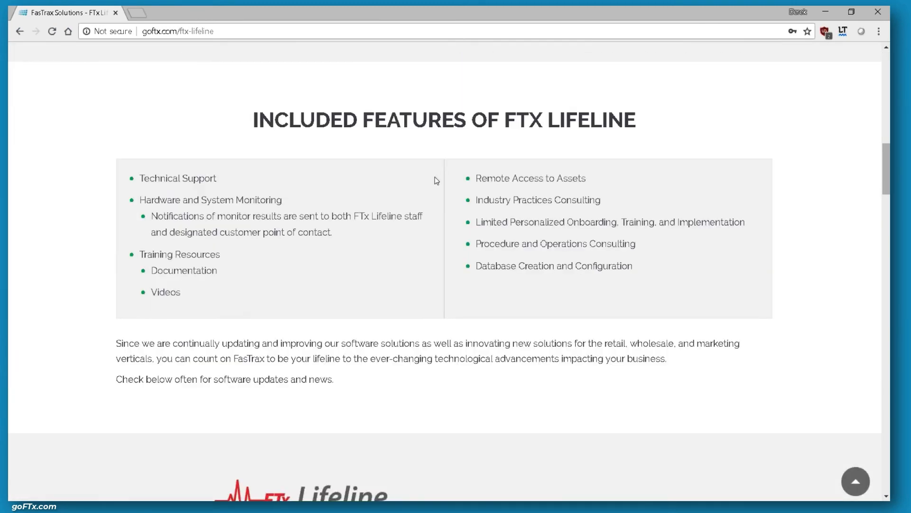
scroll(438, 172, "down", 4)
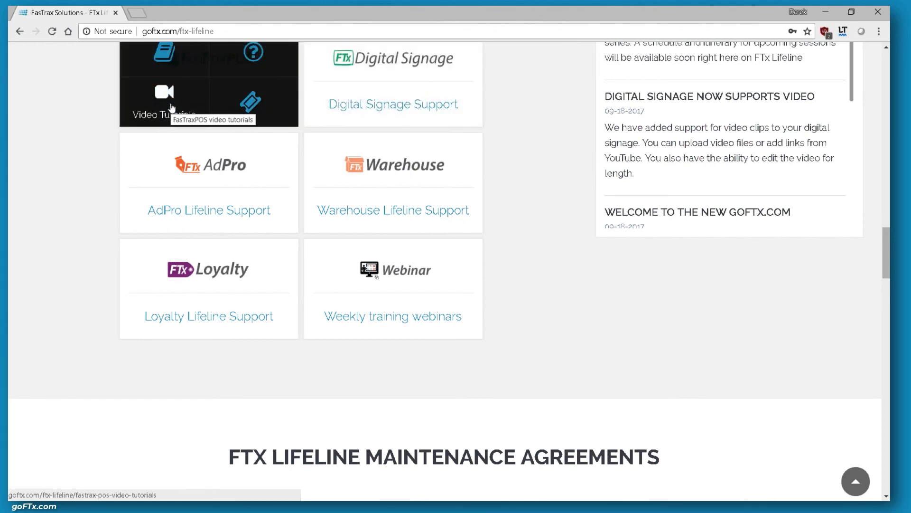
left_click(173, 108)
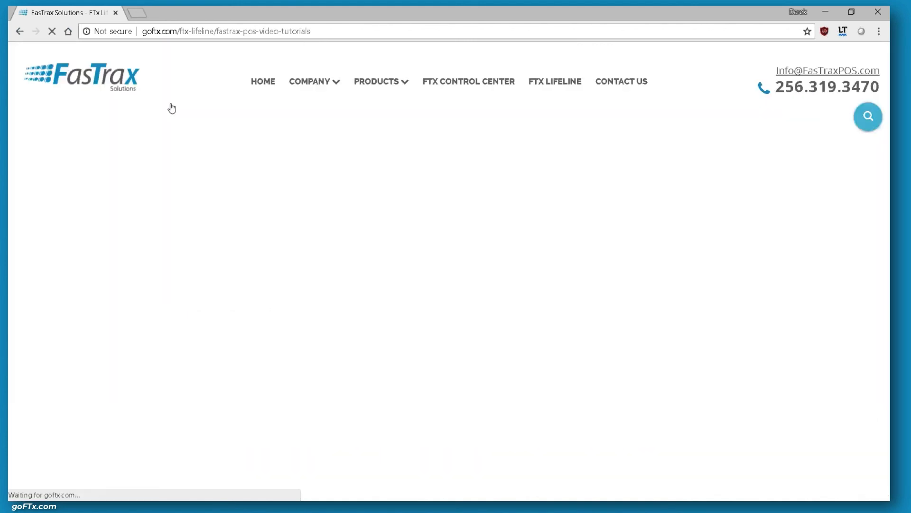
scroll(300, 437, "down", 1)
scroll(300, 437, "down", 20)
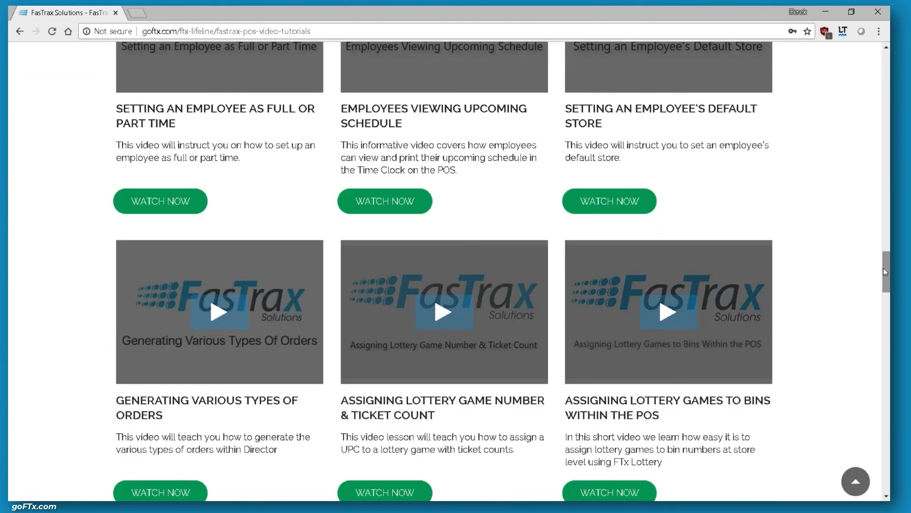
left_click_drag(884, 267, 884, 68)
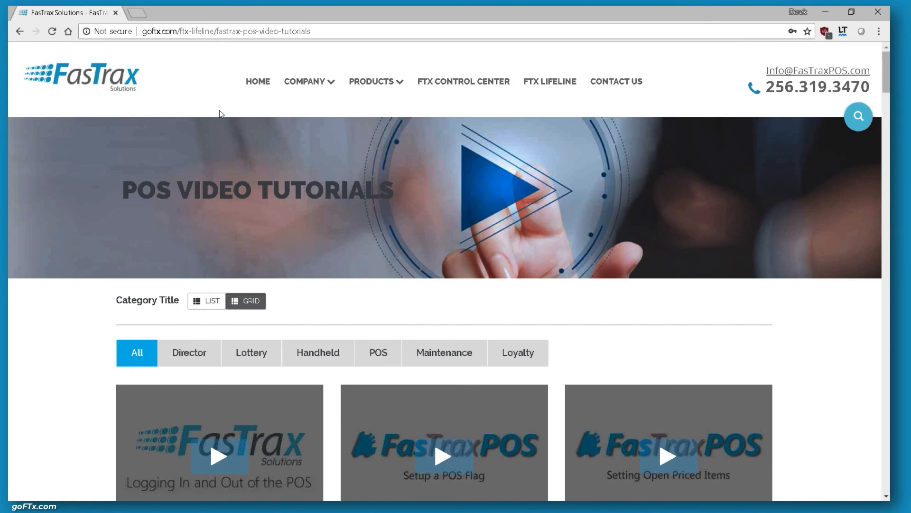
Return to the FTx Lifeline page, open the weekly training webinars and look through the upcoming sessions and past recordings
left_click(20, 31)
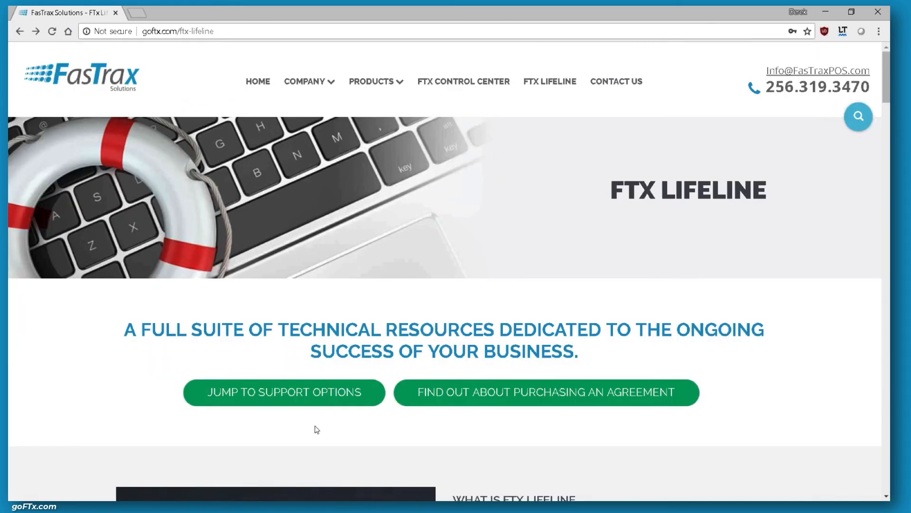
left_click(376, 378)
scroll(376, 375, "down", 15)
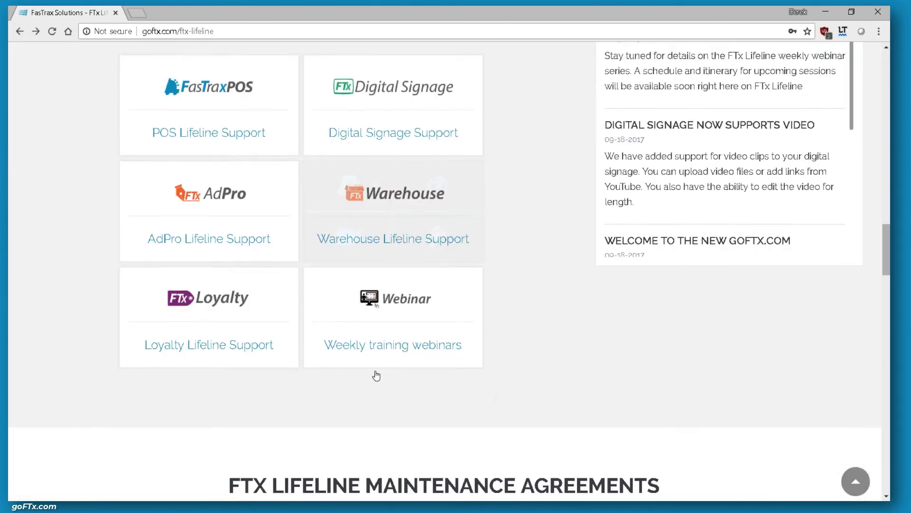
scroll(406, 224, "up", 6)
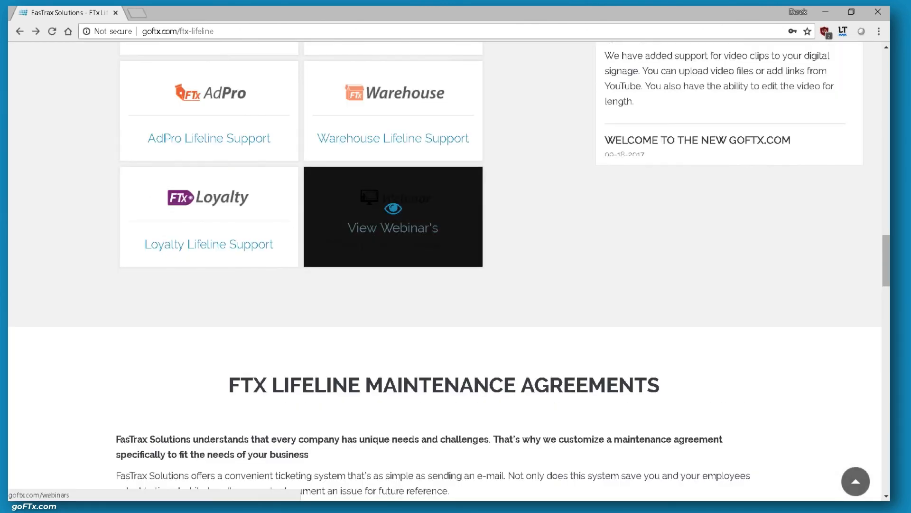
left_click(366, 248)
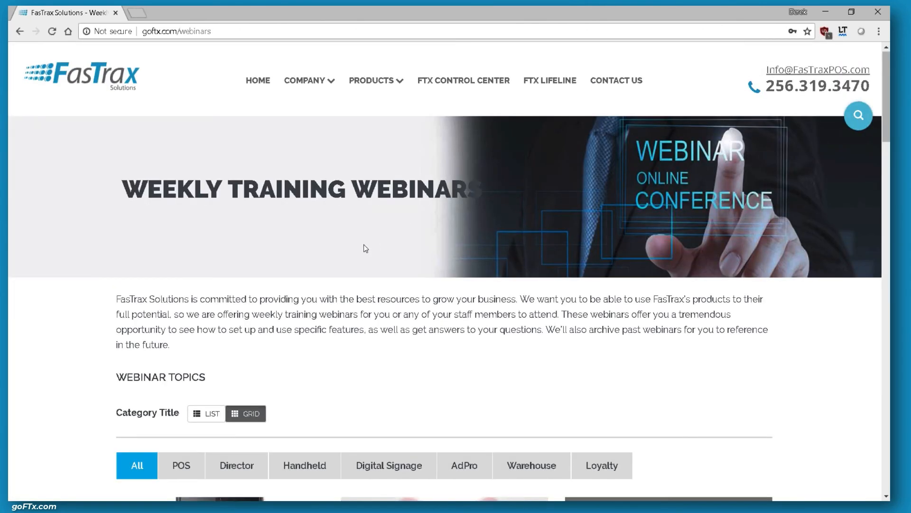
scroll(365, 247, "down", 15)
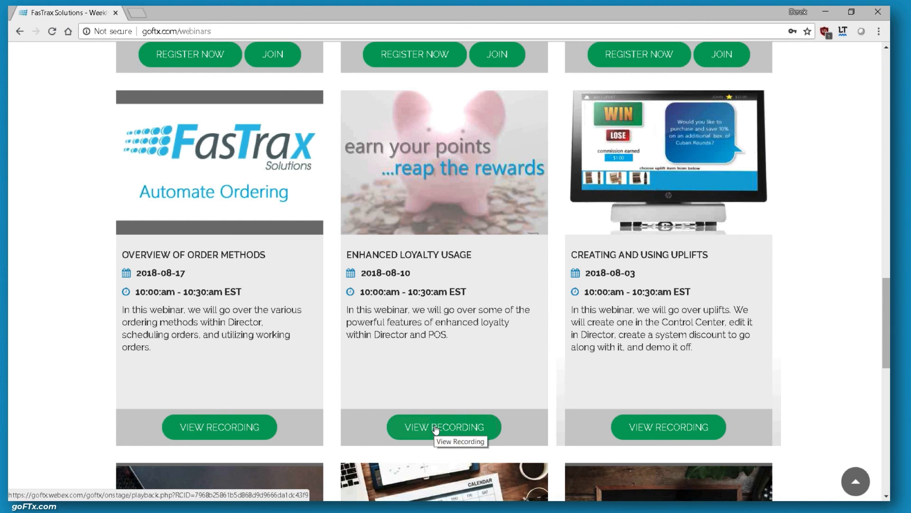
scroll(436, 430, "up", 20)
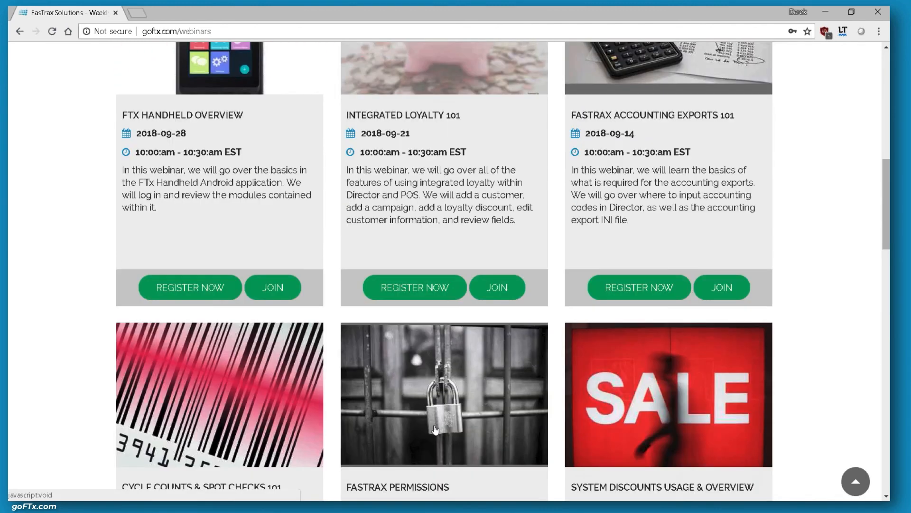